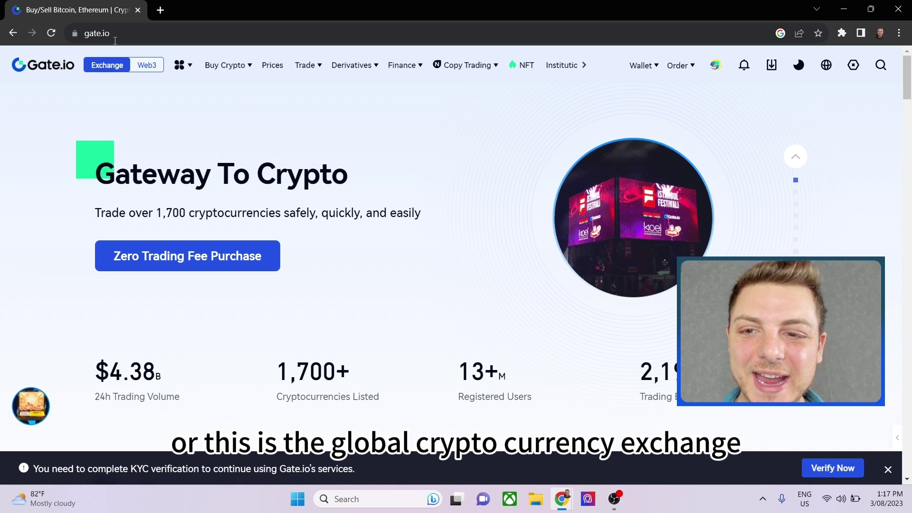
Switch the site to the dark theme and open the BTC/USDT spot trading page.
mouse_move(612, 76)
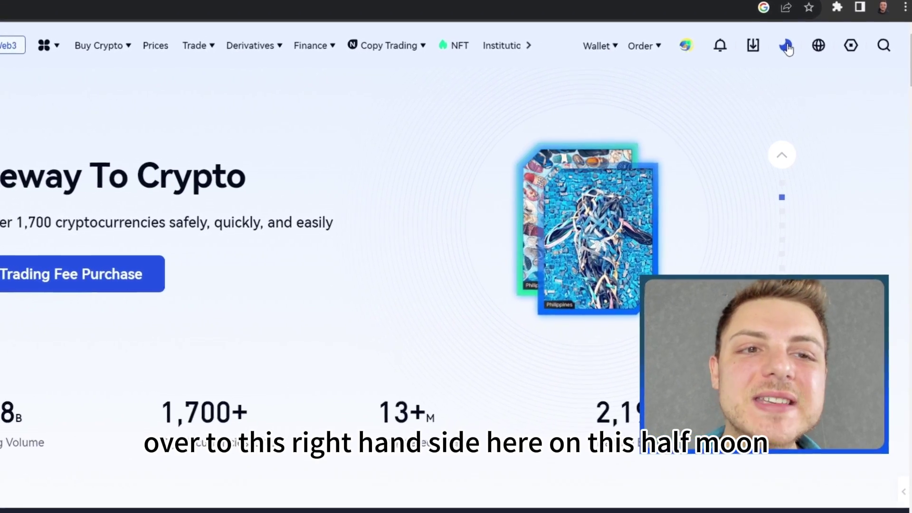
click(786, 46)
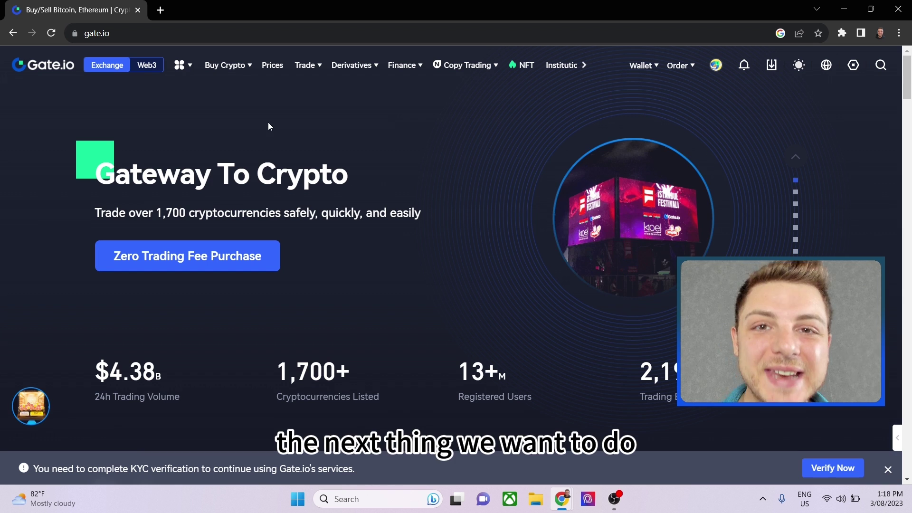
mouse_move(298, 71)
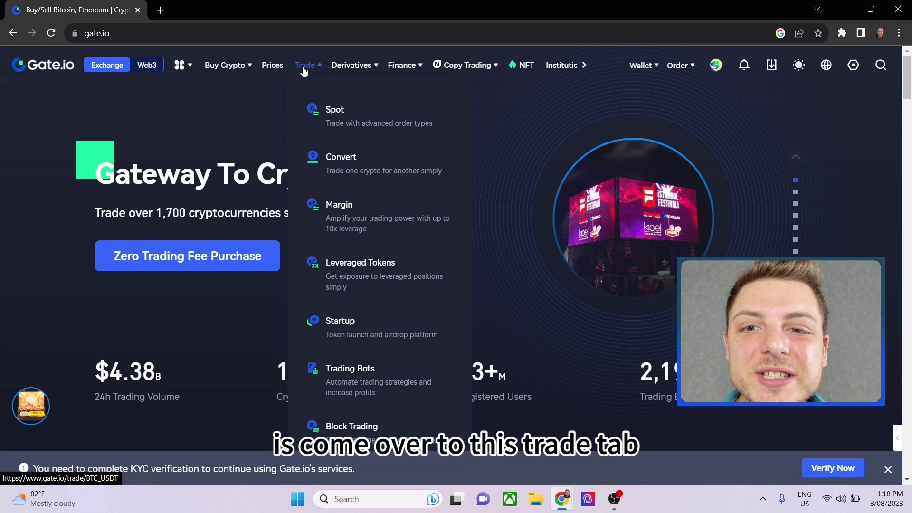
click(304, 71)
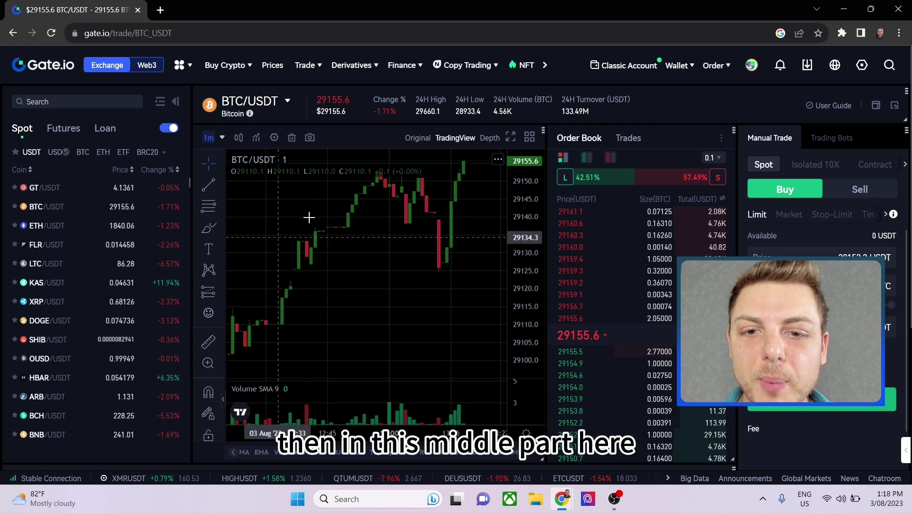
Draw a trend line on the 1-minute BTC/USDT chart under the rising lows, from the lowest candles to the recent dip.
scroll(379, 280, down, 3)
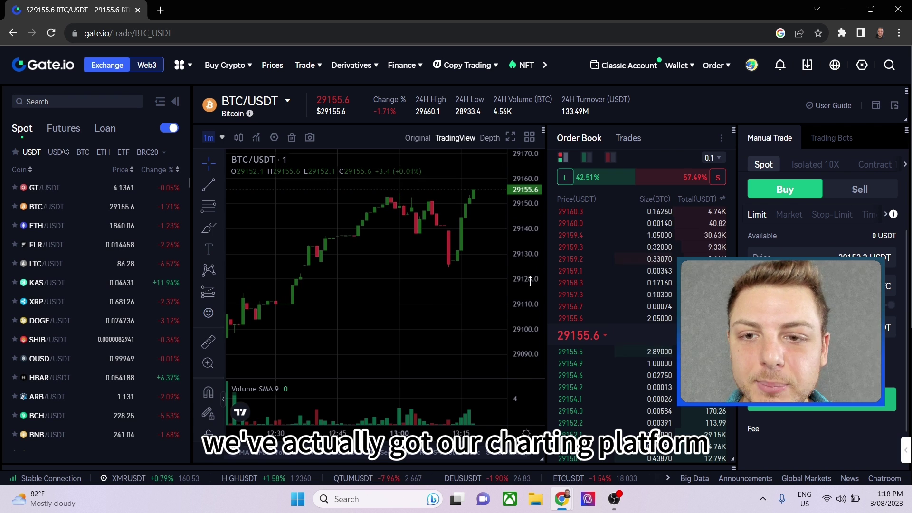
scroll(367, 279, down, 1)
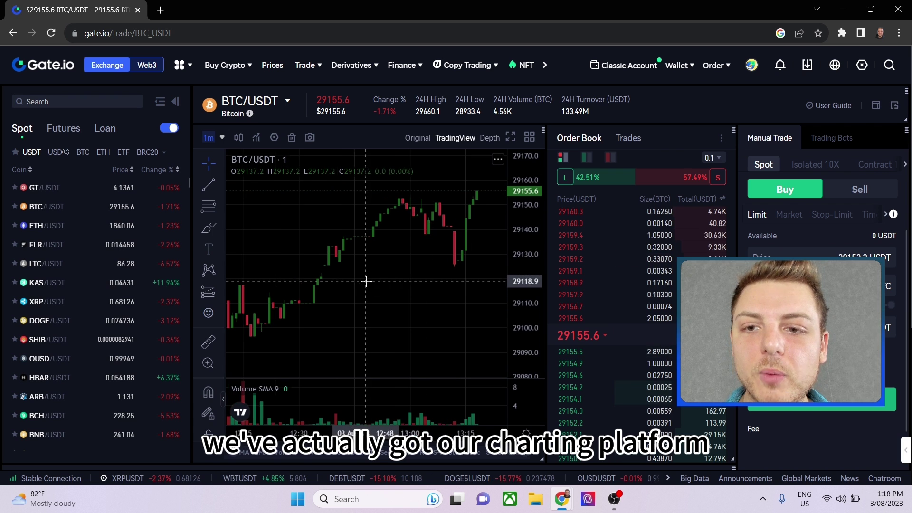
click(208, 184)
click(244, 339)
click(459, 233)
click(470, 266)
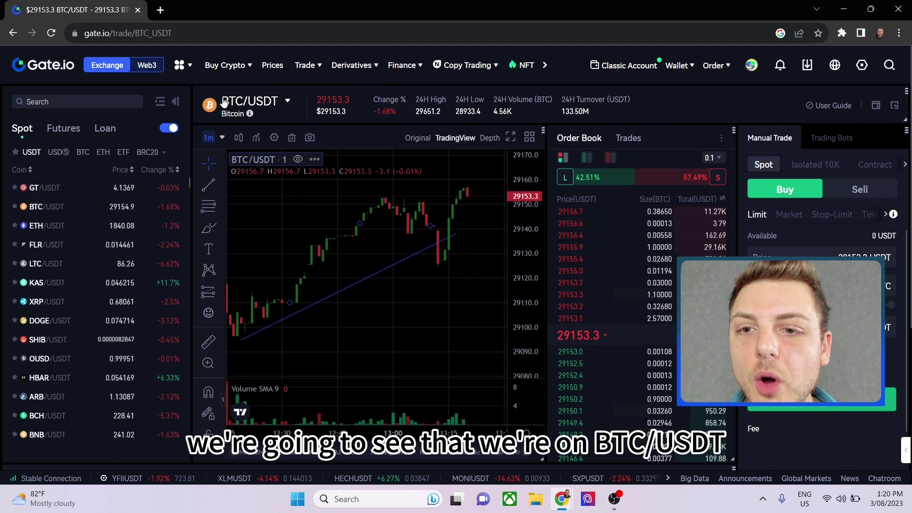
Collapse the market pair list beside the BTC/USDT chart to give the chart more room.
mouse_move(279, 102)
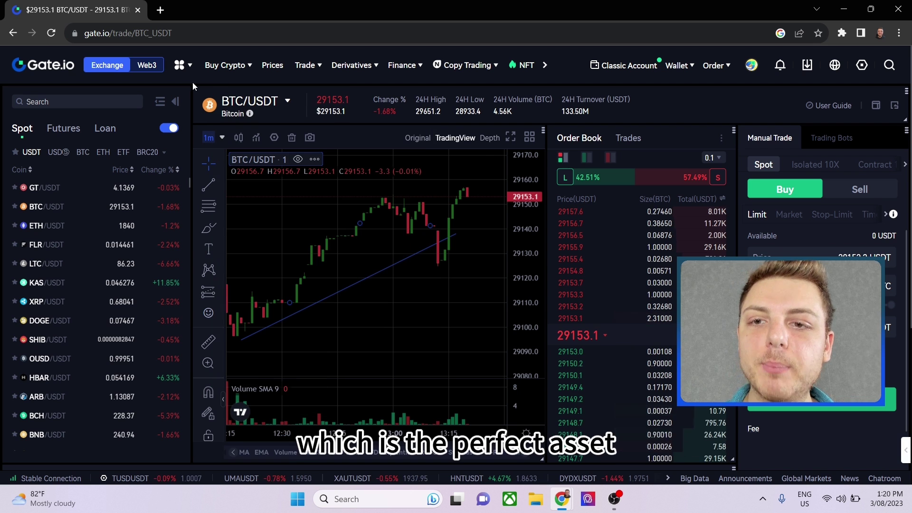
click(176, 102)
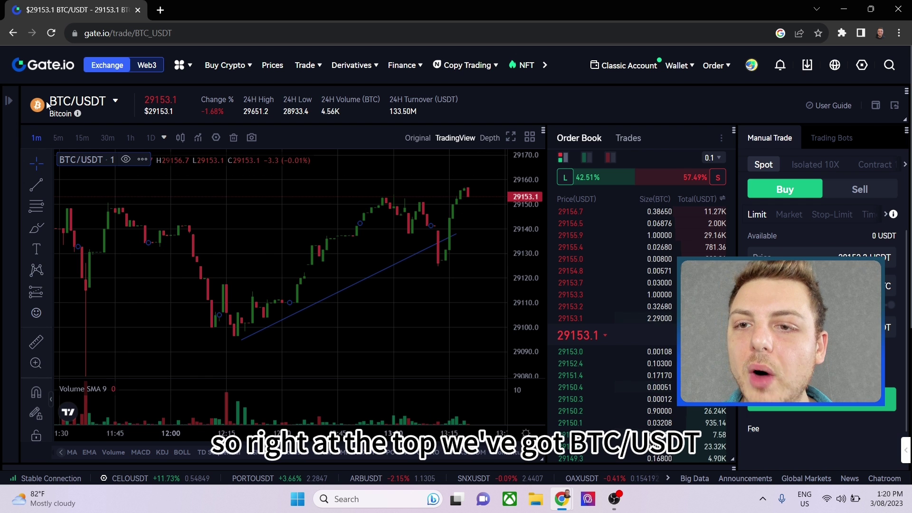
Examine the BTC/USDT summary figures: current price, percentage change, 24-hour high, low, BTC volume and USDT turnover.
mouse_move(67, 104)
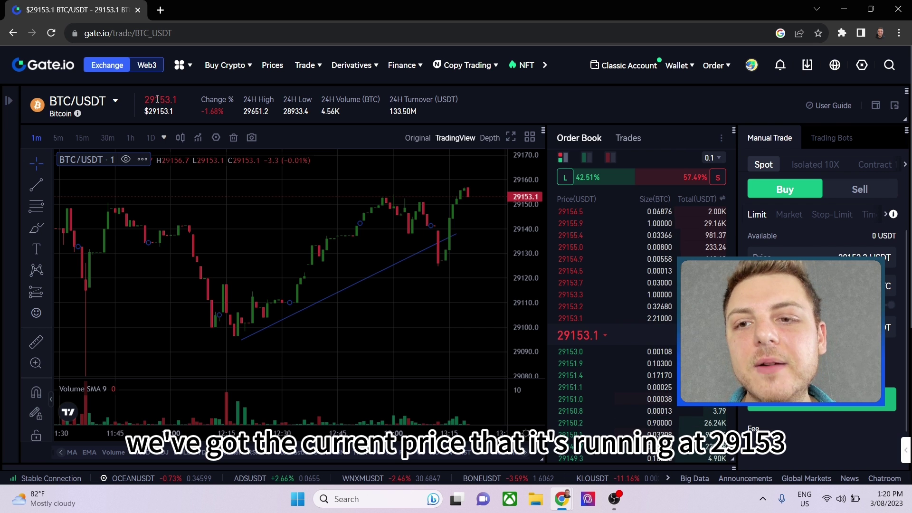
drag(202, 99, 226, 115)
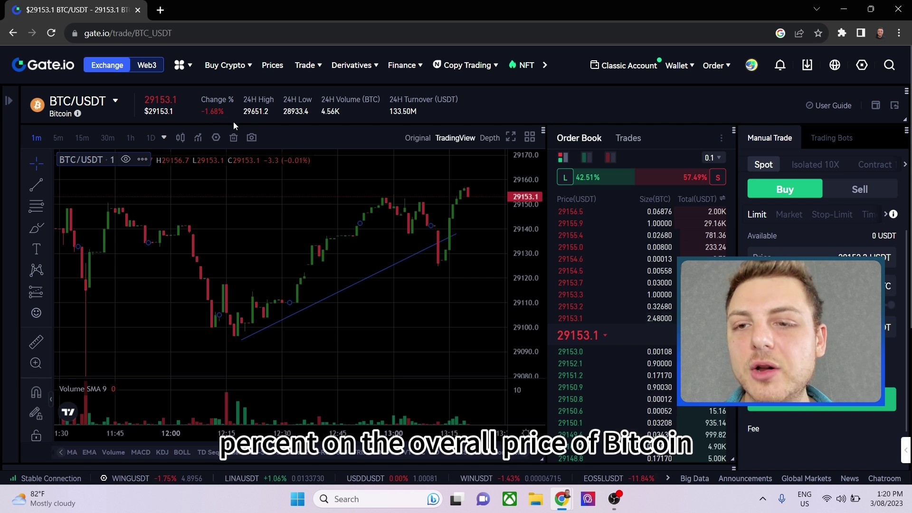
mouse_move(261, 100)
mouse_down()
mouse_move(279, 103)
mouse_move(265, 111)
mouse_up()
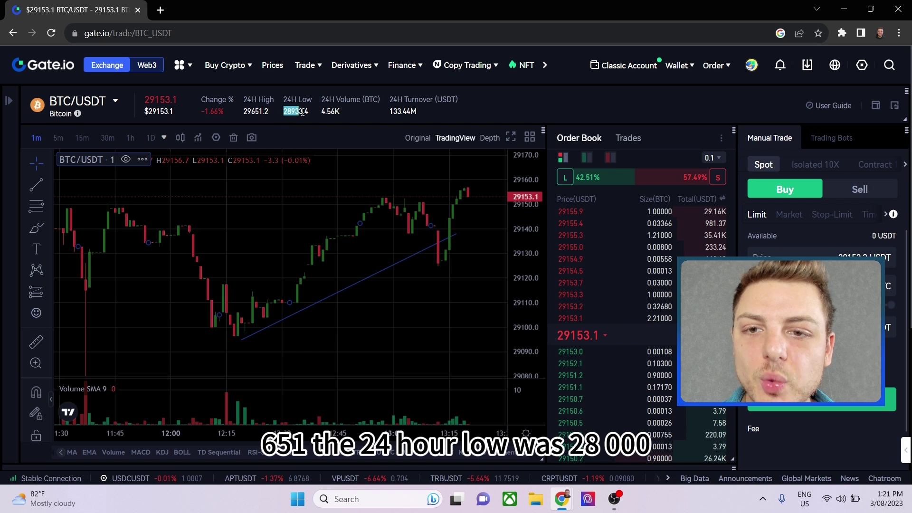
drag(301, 112, 309, 112)
drag(322, 100, 379, 100)
click(332, 109)
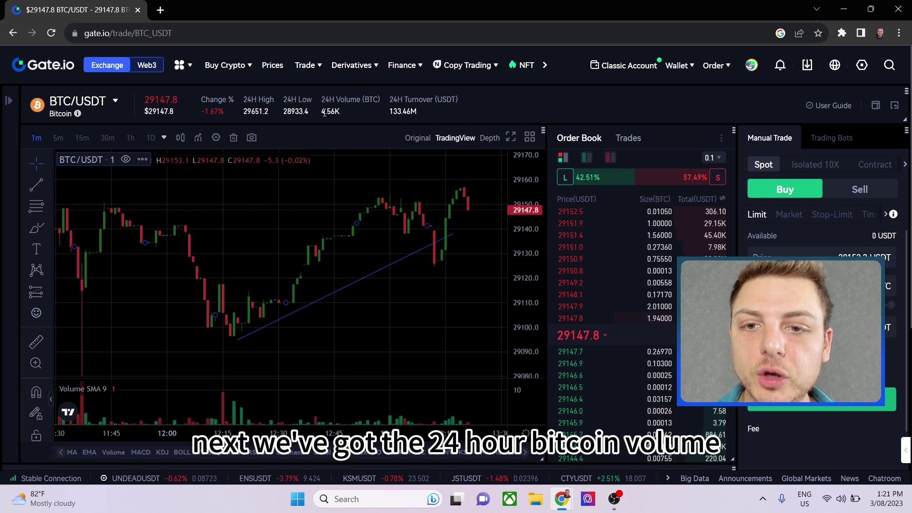
drag(322, 111, 345, 114)
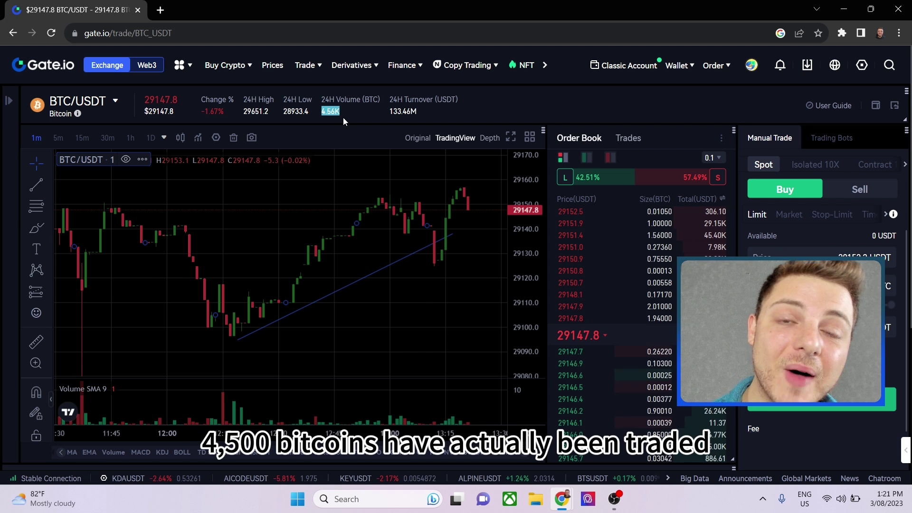
drag(387, 99, 468, 103)
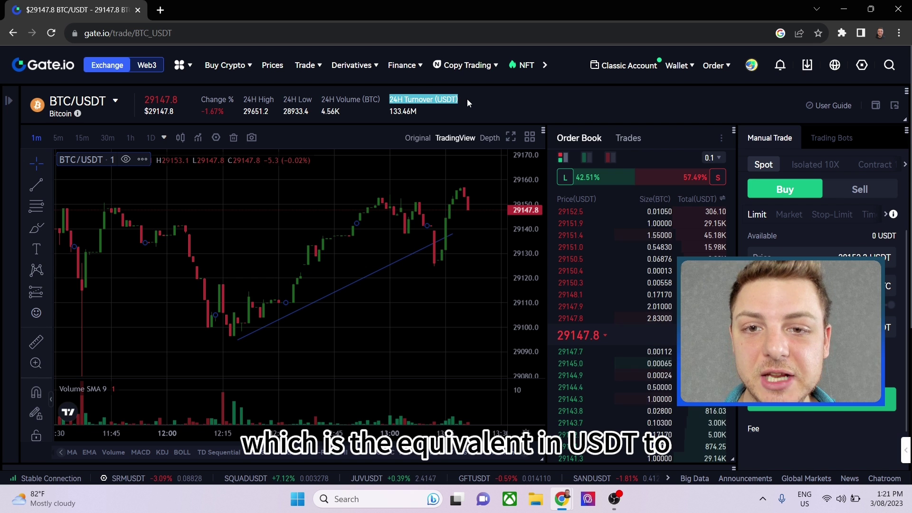
click(468, 103)
drag(386, 113, 429, 112)
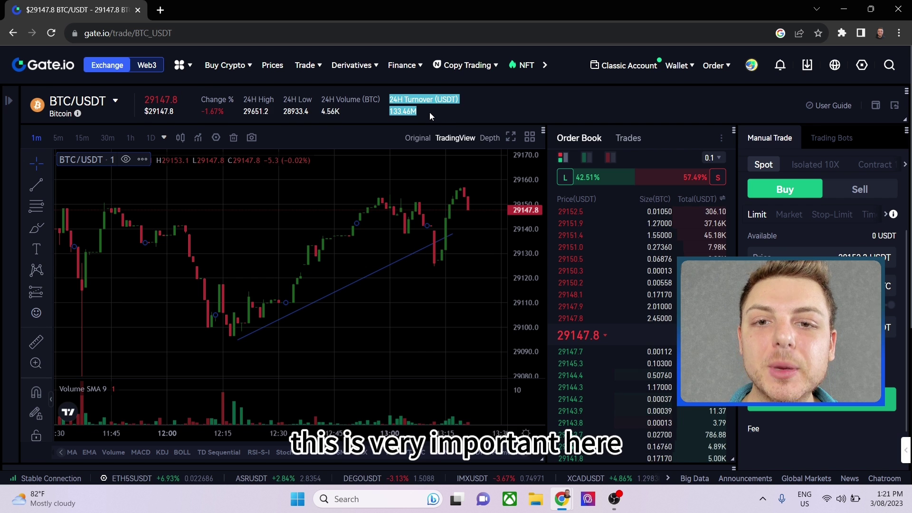
click(429, 112)
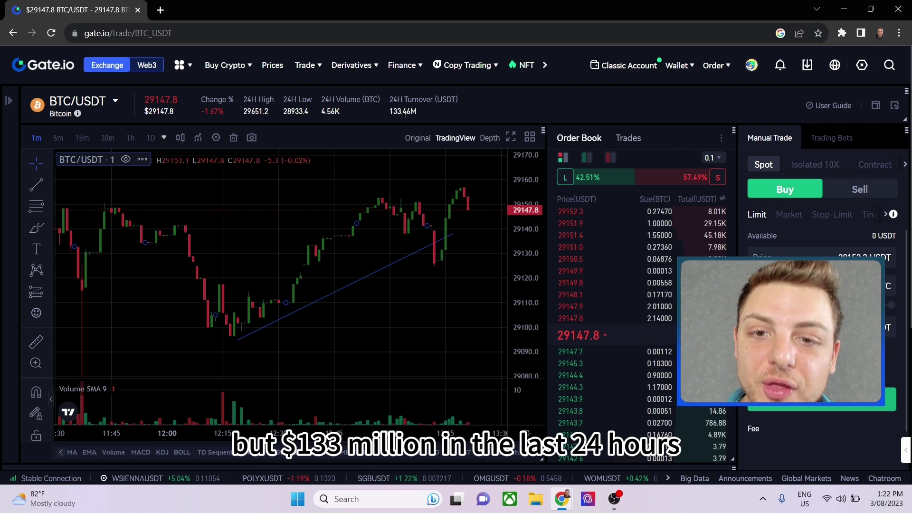
drag(391, 115, 416, 118)
click(420, 118)
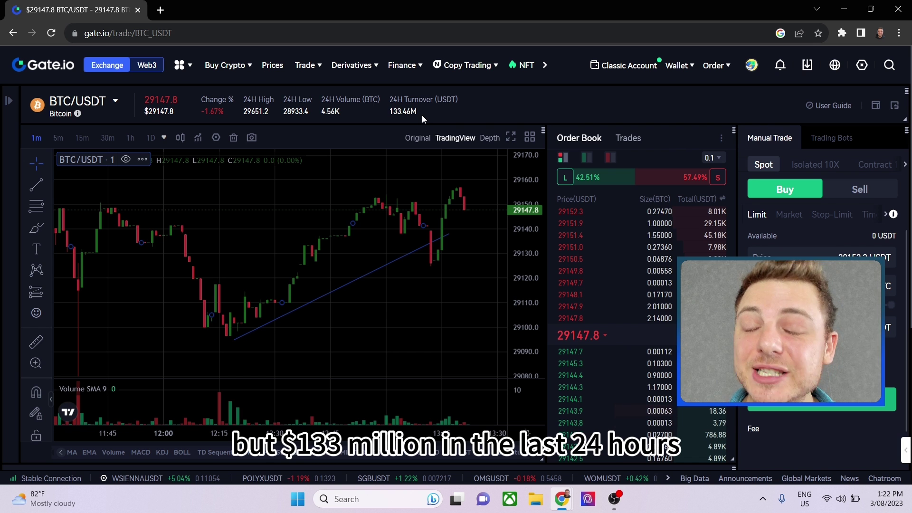
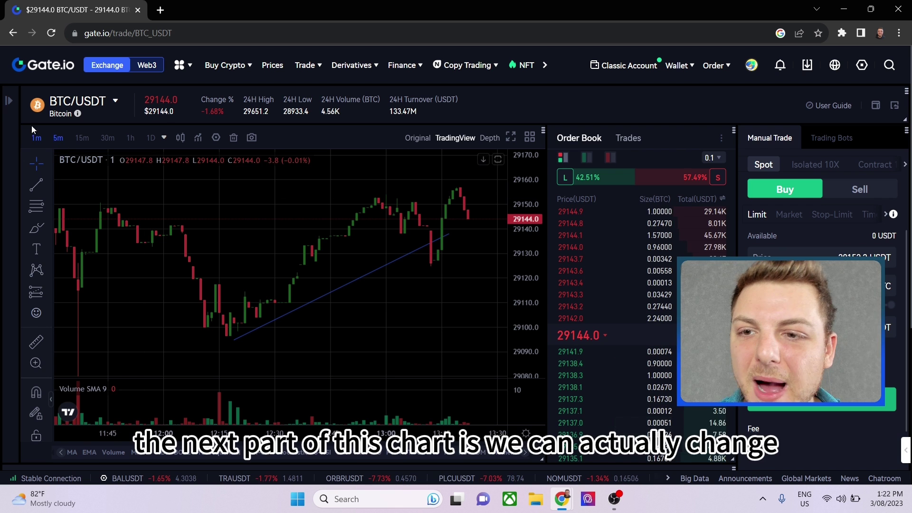
Show the BTC/USDT chart at the 5-minute interval and at the daily interval, compressing the price scale to fit the candles.
click(57, 138)
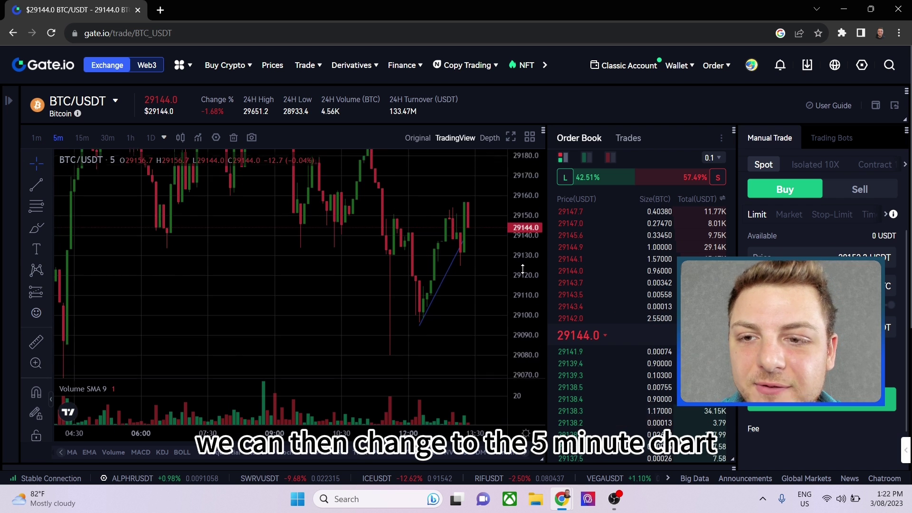
click(150, 138)
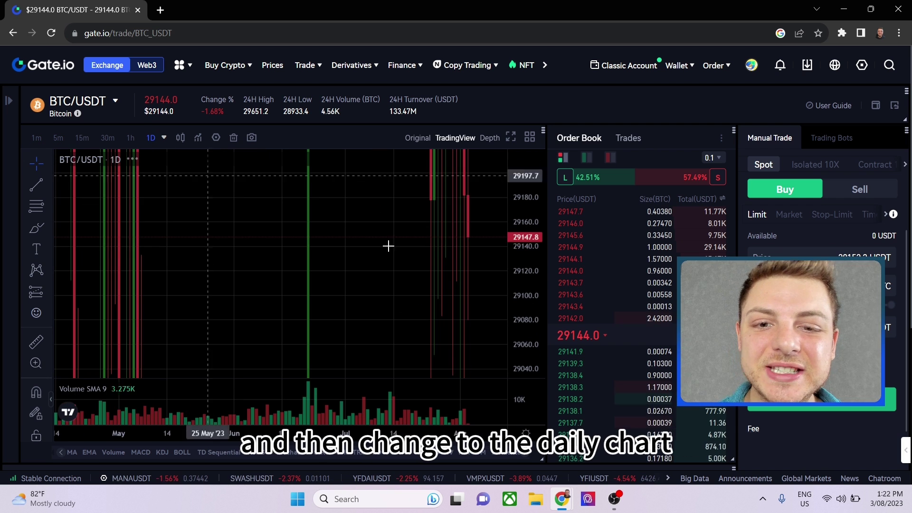
drag(535, 183, 536, 254)
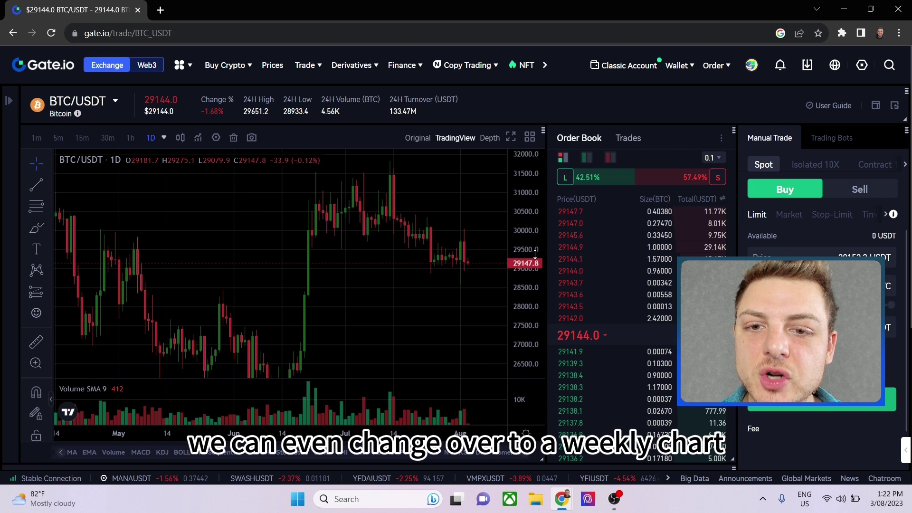
Set the chart interval to 1W and frame the most recent weekly candles.
click(164, 137)
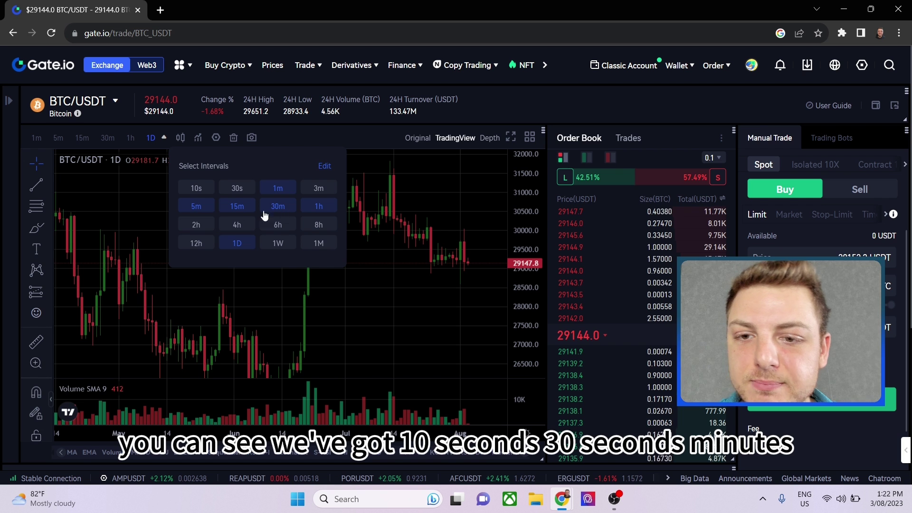
click(277, 243)
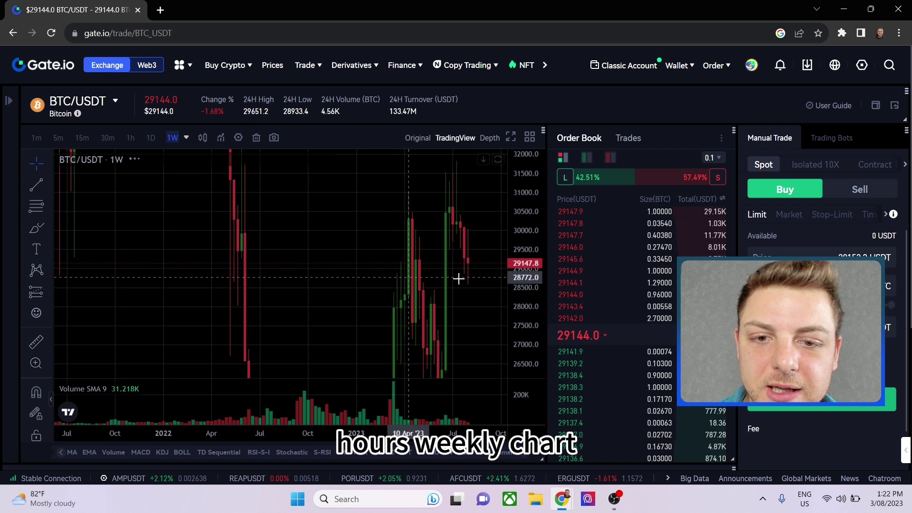
scroll(411, 265, up, 5)
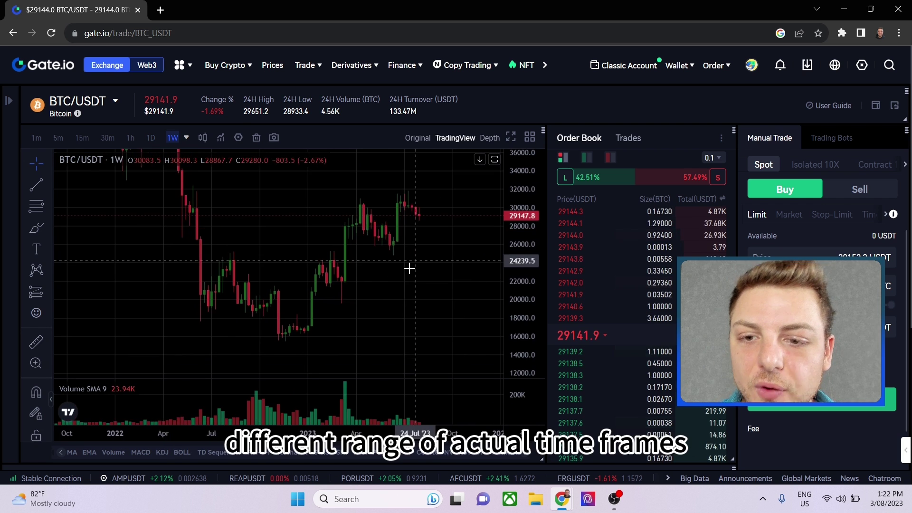
scroll(401, 289, up, 1)
scroll(385, 300, up, 1)
drag(377, 295, 386, 300)
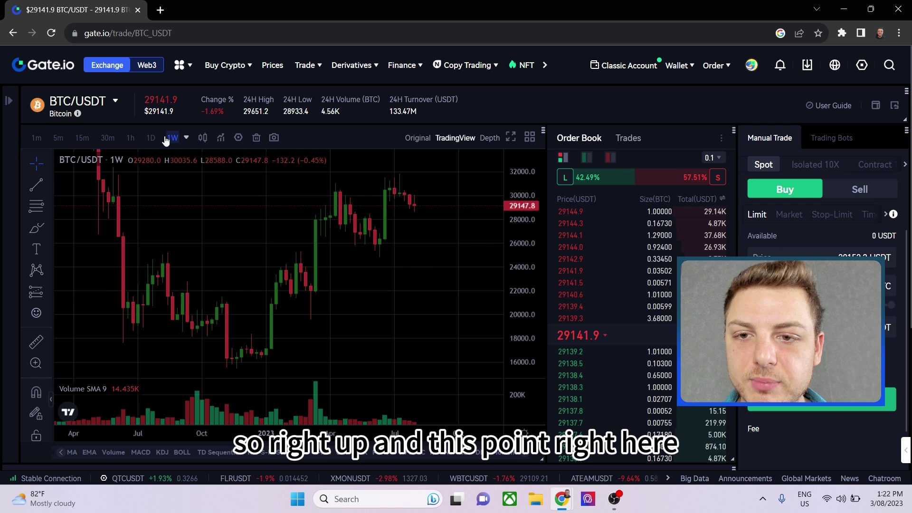
In the chart settings, set the rising candles' body, border and wick colours to bright green.
right_click(384, 291)
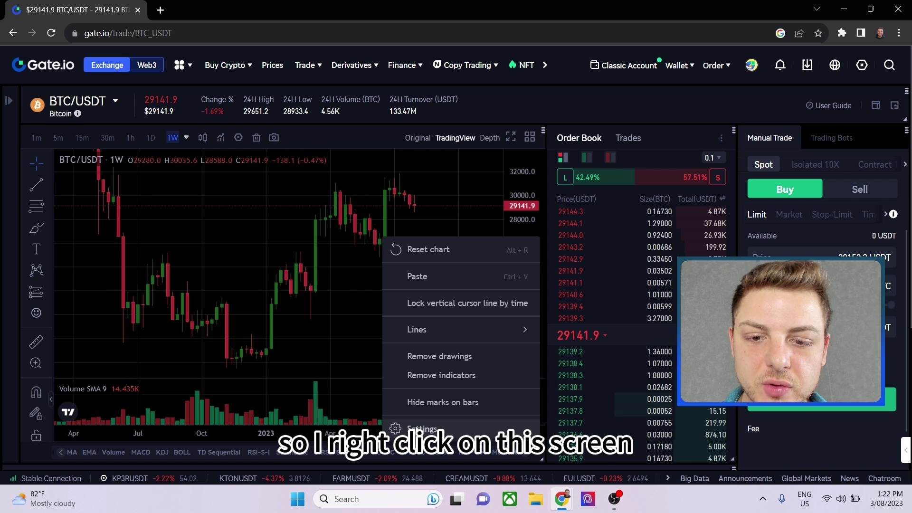
click(416, 427)
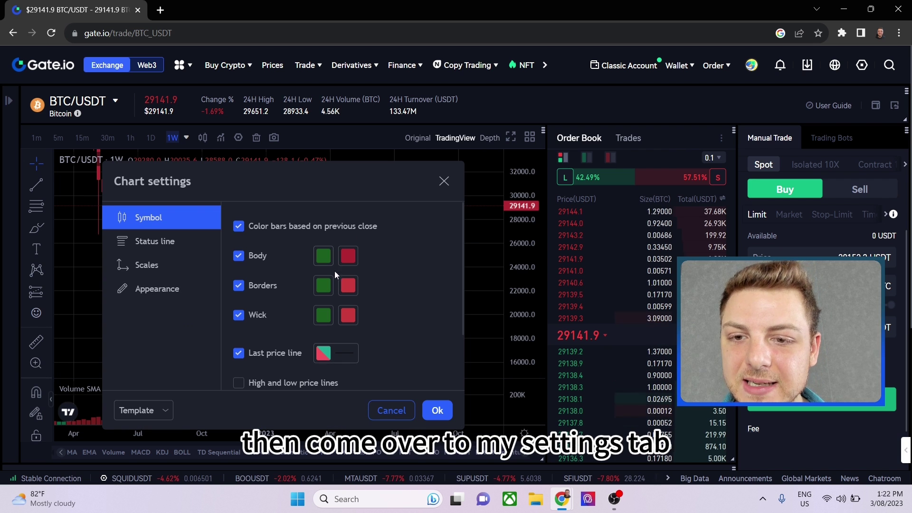
click(323, 256)
click(365, 285)
click(373, 226)
click(323, 255)
click(370, 283)
click(323, 256)
click(324, 315)
click(324, 314)
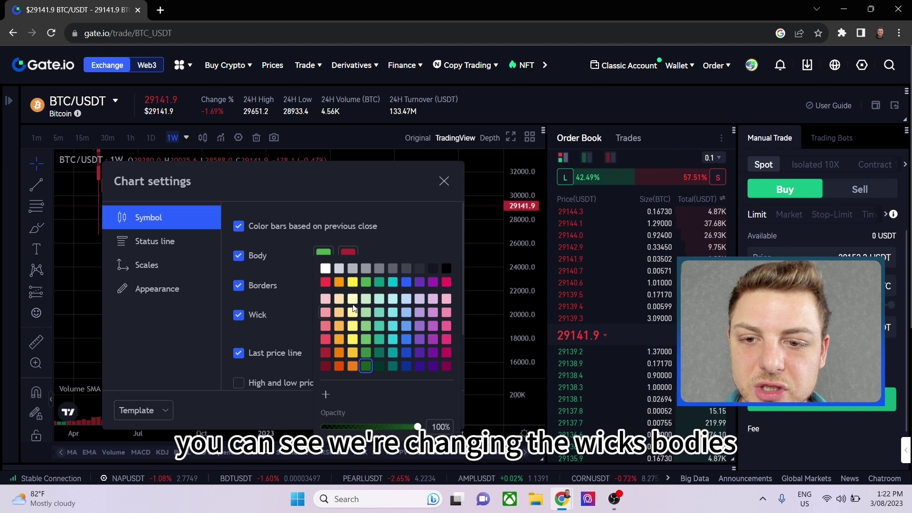
click(366, 282)
Set the falling candles' colours to bright red in the chart's symbol settings.
click(348, 253)
click(383, 208)
click(348, 252)
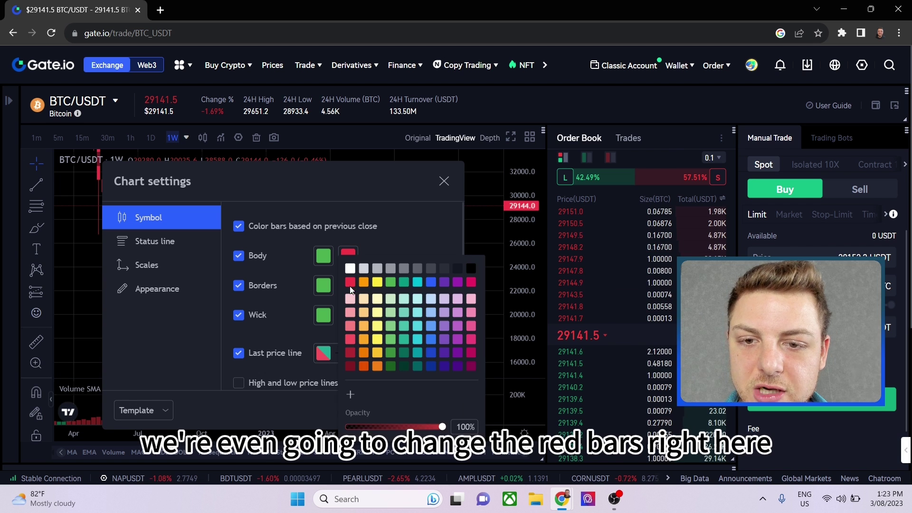
click(346, 283)
click(348, 287)
In the appearance settings, check the solid black background colour and make the vertical and horizontal grid lines transparent by lowering their opacity.
click(157, 289)
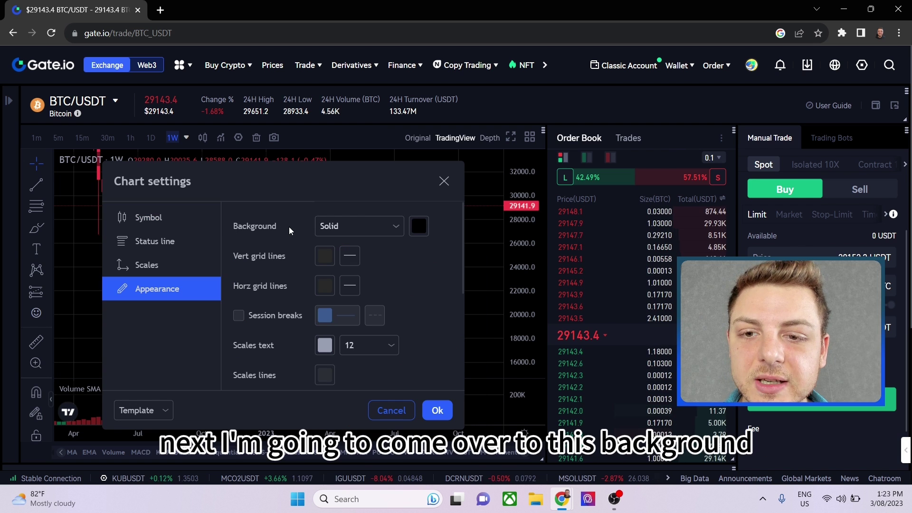
click(420, 226)
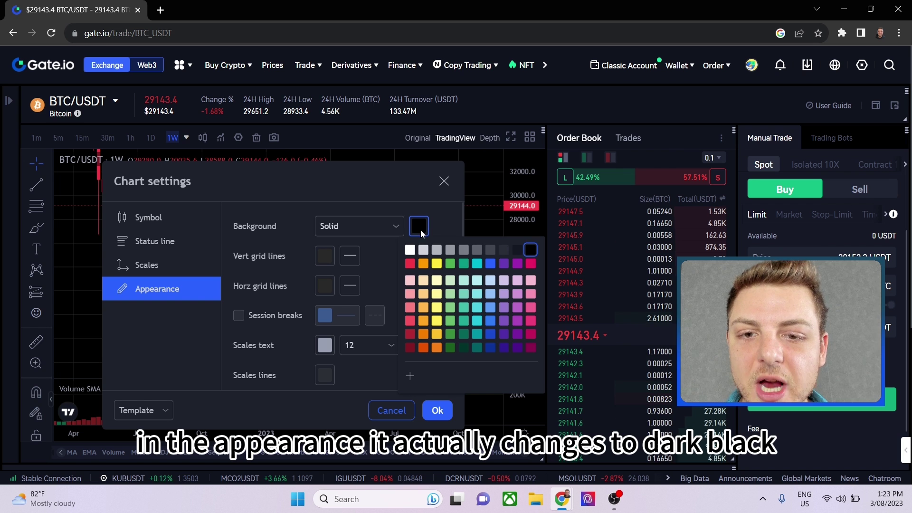
click(392, 201)
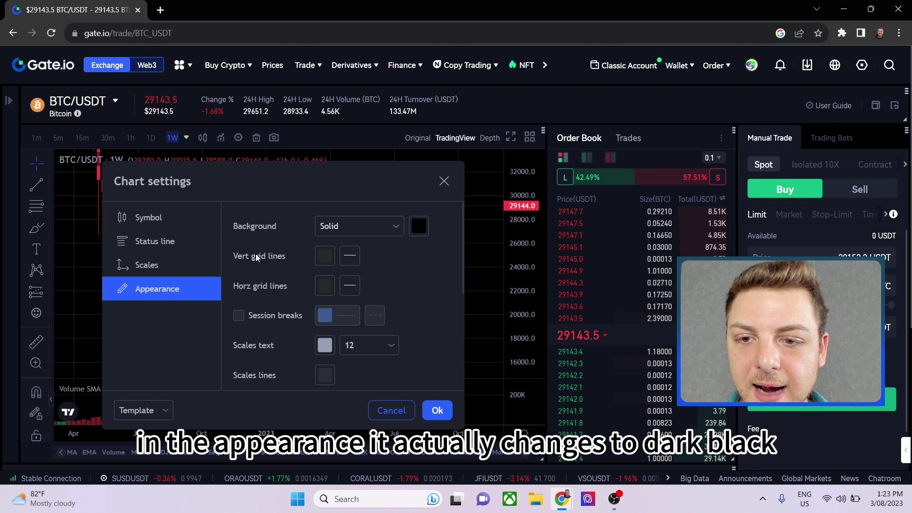
click(324, 255)
key(Left)
click(342, 197)
click(324, 286)
drag(418, 426, 392, 426)
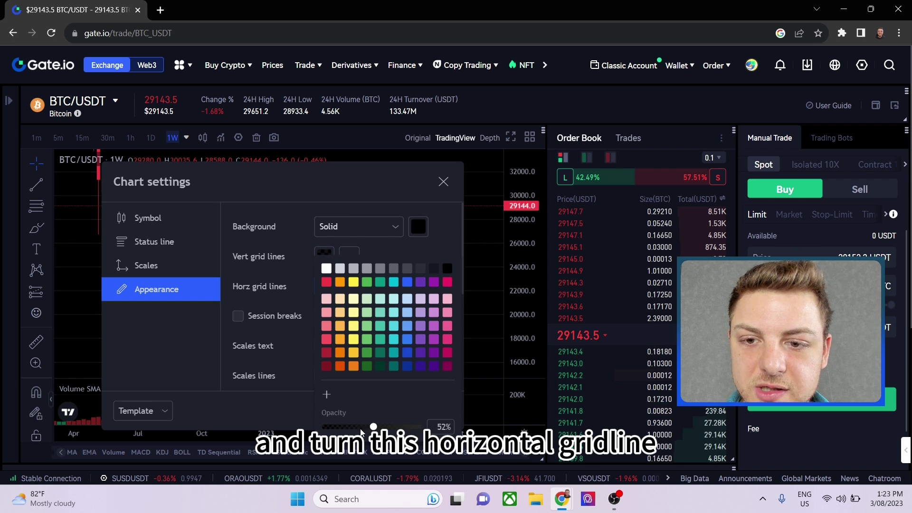
click(376, 179)
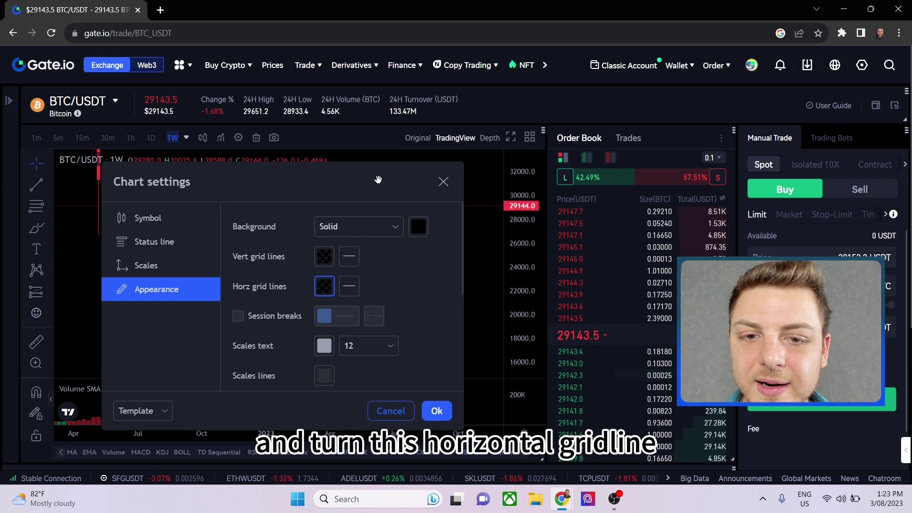
Apply the chart appearance settings and enlarge the volume pane below the candles.
click(436, 411)
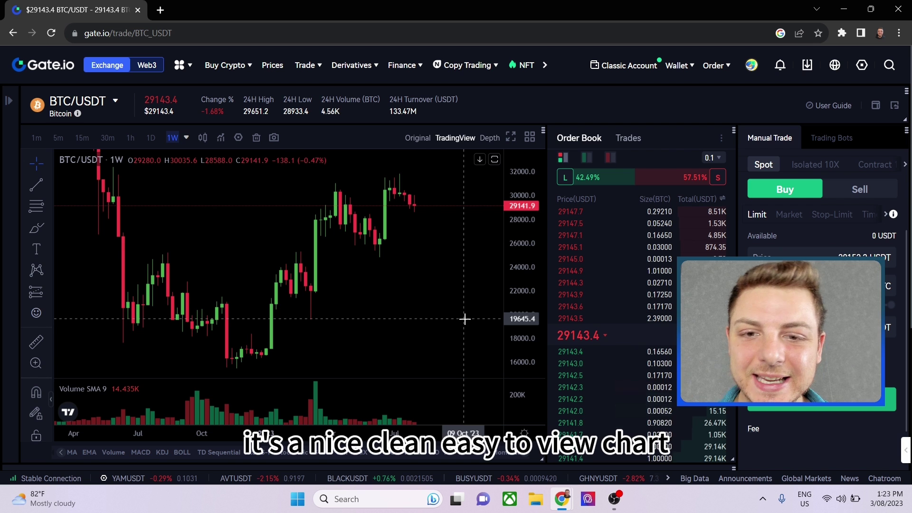
drag(416, 378, 416, 362)
Try the Bars, Hollow Candles and Heikin Ashi chart types, and return the chart to Candles.
click(202, 138)
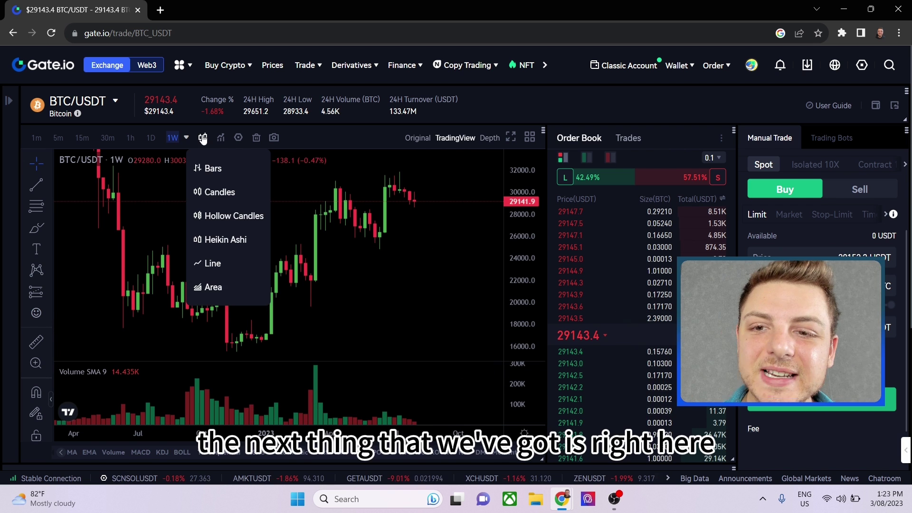
click(205, 168)
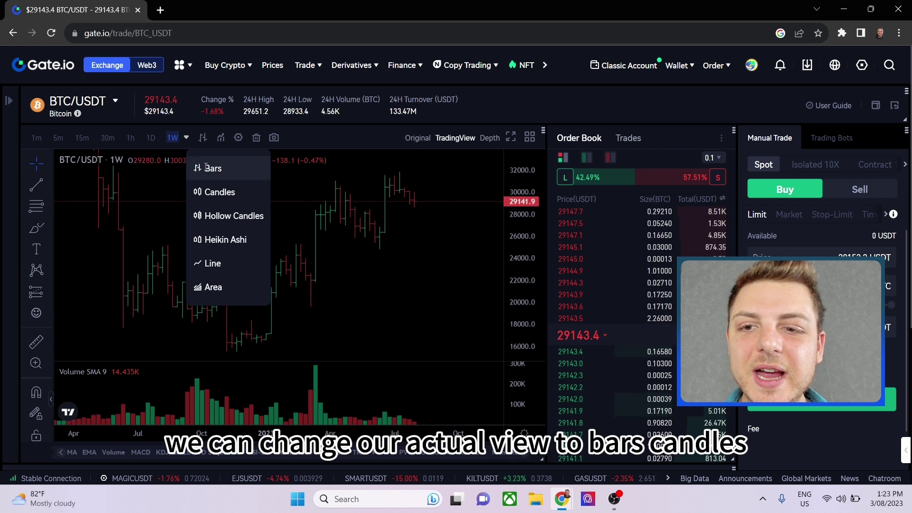
click(208, 192)
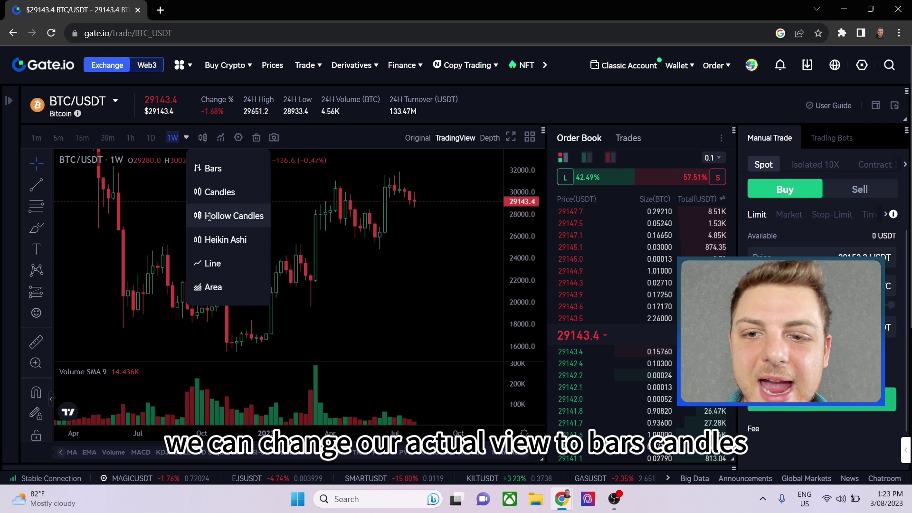
click(213, 244)
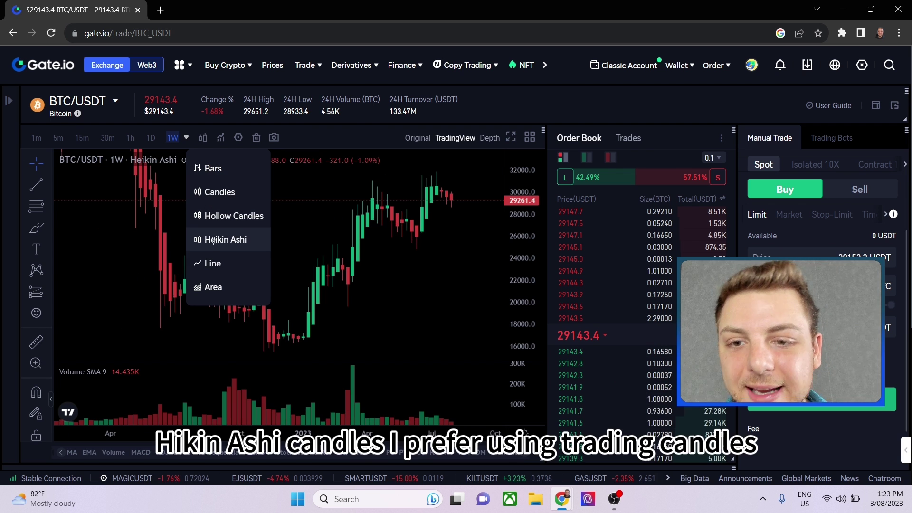
click(212, 191)
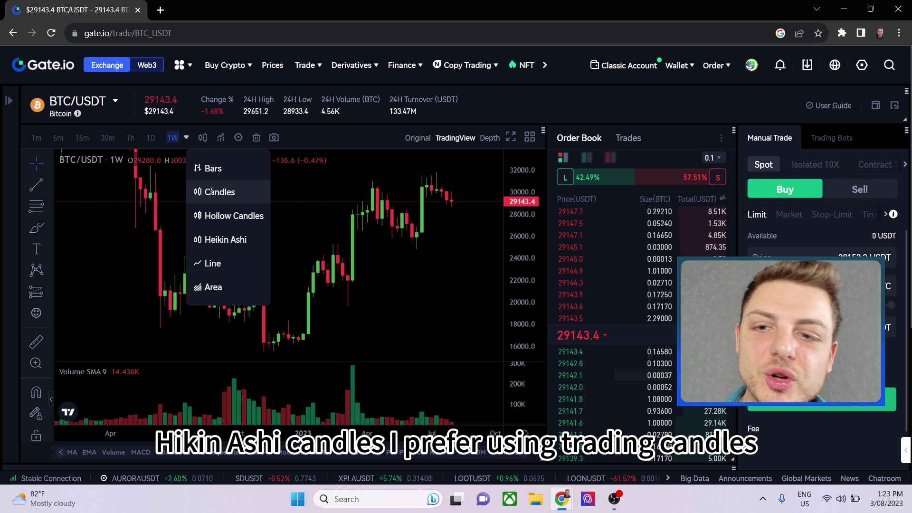
Search the indicators for "ema" and add Moving Average Exponential to the chart.
click(221, 139)
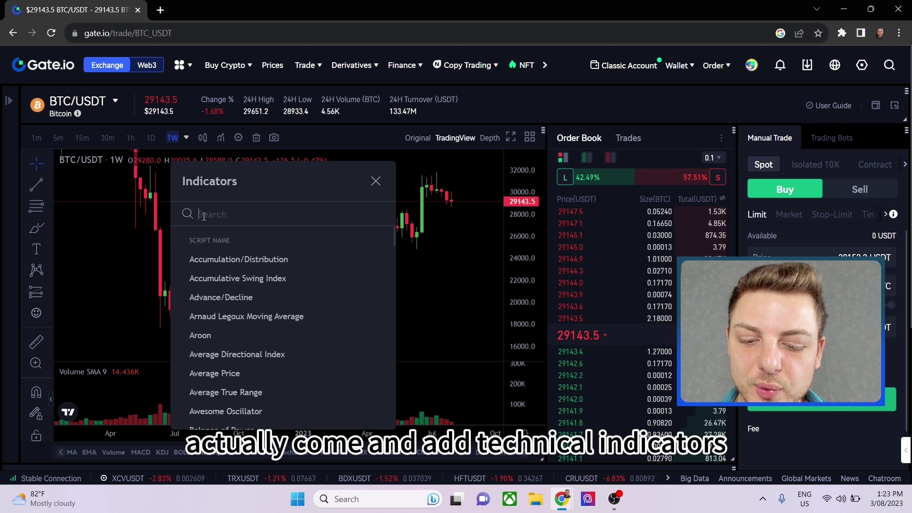
text(ema)
click(249, 260)
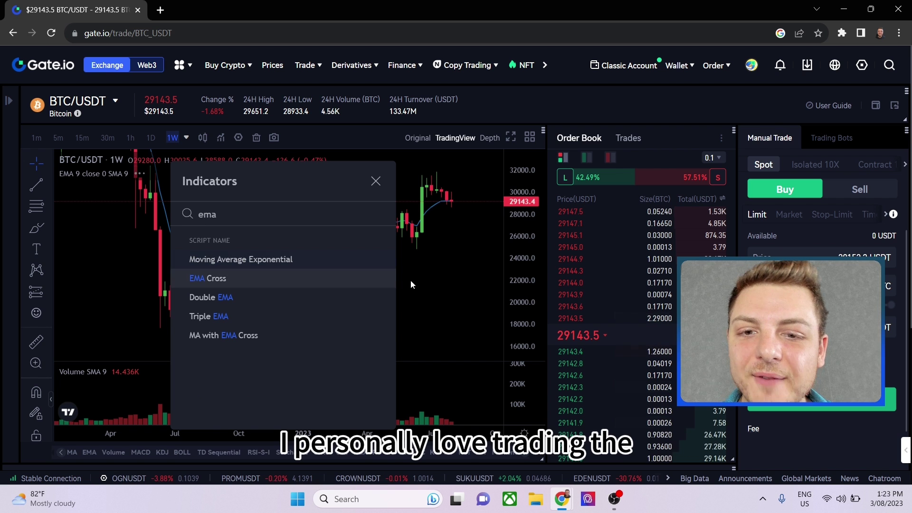
click(376, 180)
right_click(395, 180)
click(360, 249)
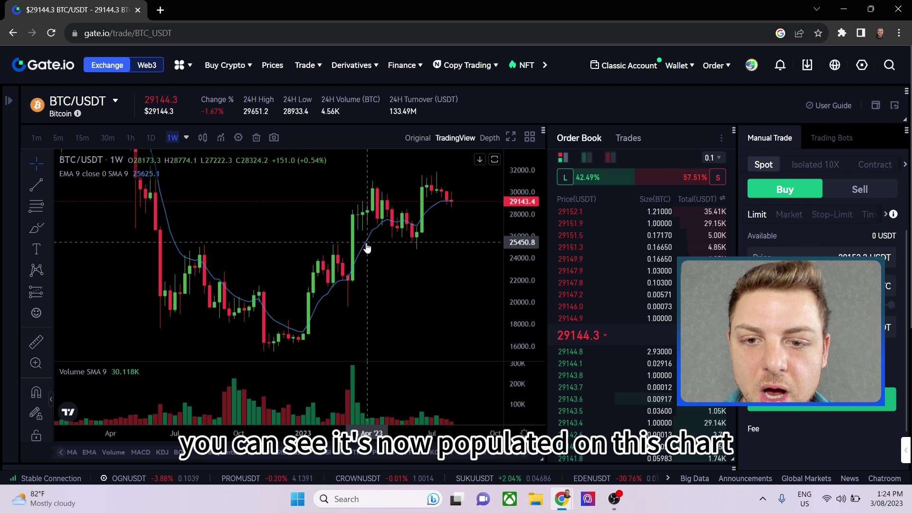
Set the EMA indicator's length to 20 and make its plot line orange and thicker.
double_click(367, 246)
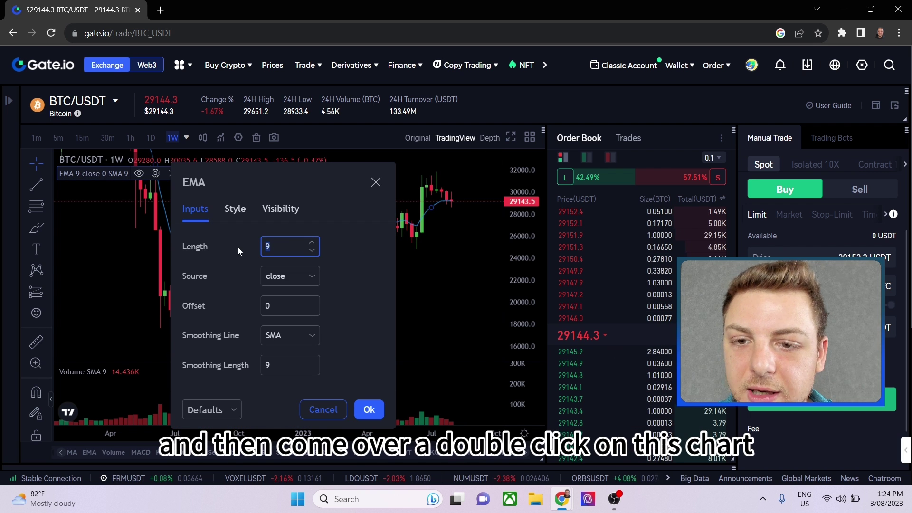
text(20)
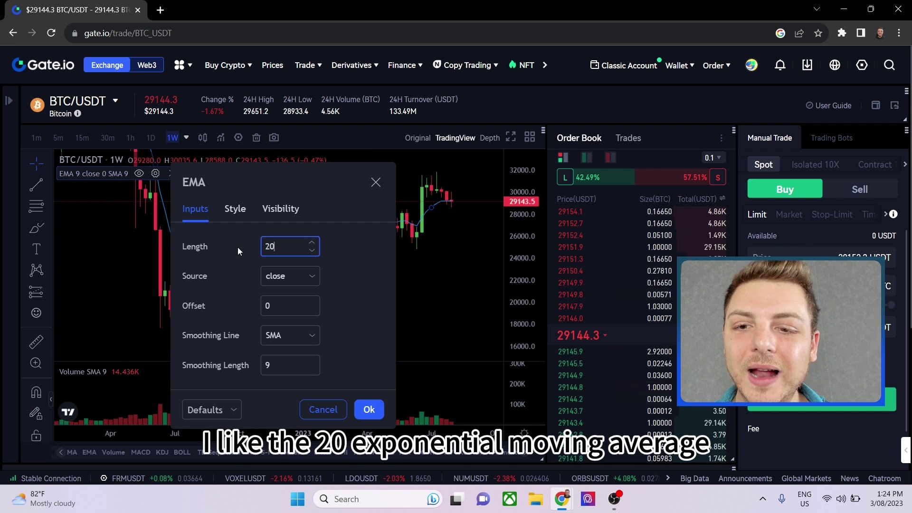
click(235, 209)
click(269, 246)
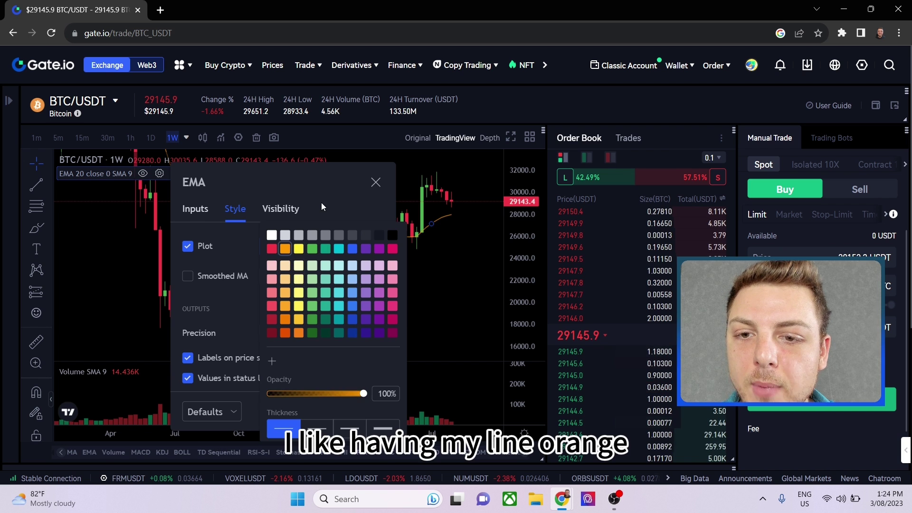
click(317, 207)
click(284, 248)
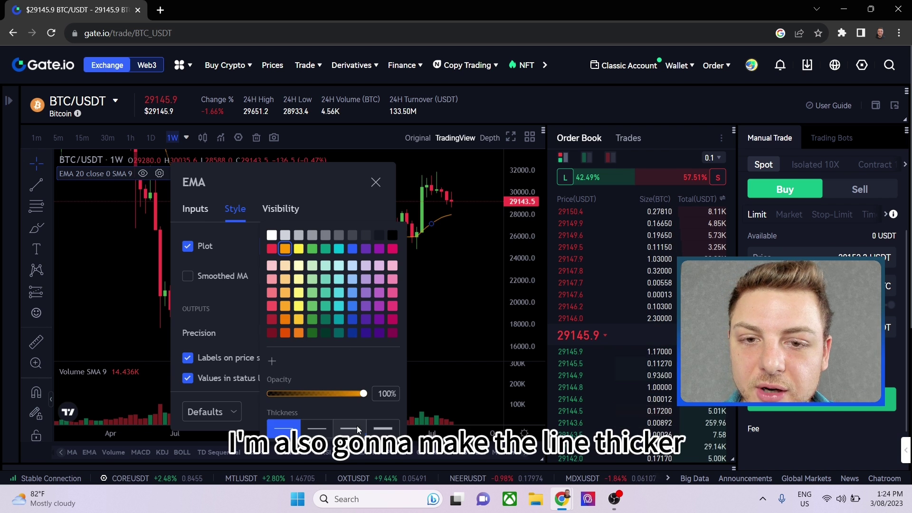
key(Escape)
click(369, 411)
right_click(397, 240)
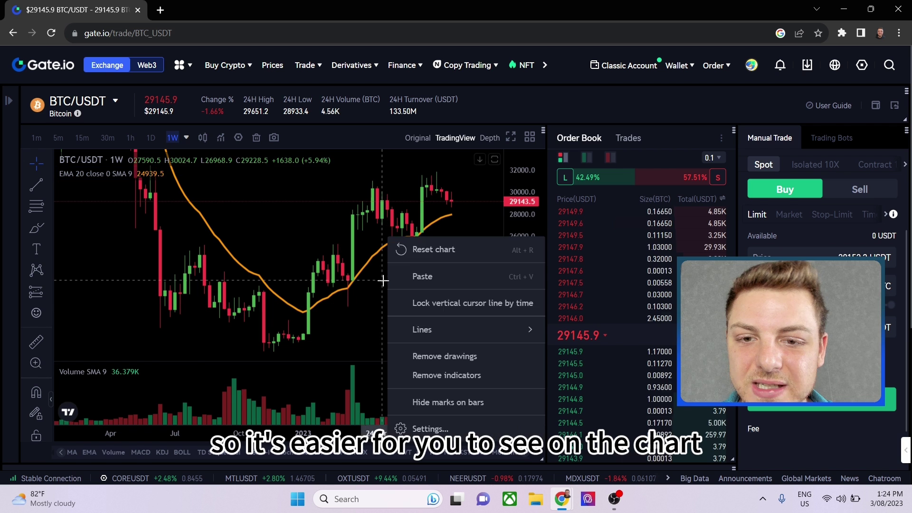
click(378, 309)
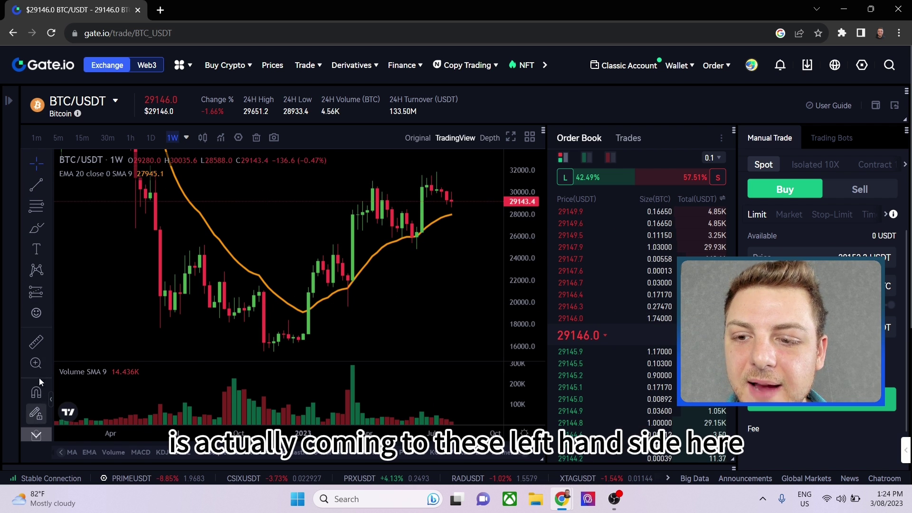
Look through the drawing tools, switch the chart cursor to Dot and restore the Cross cursor.
click(33, 437)
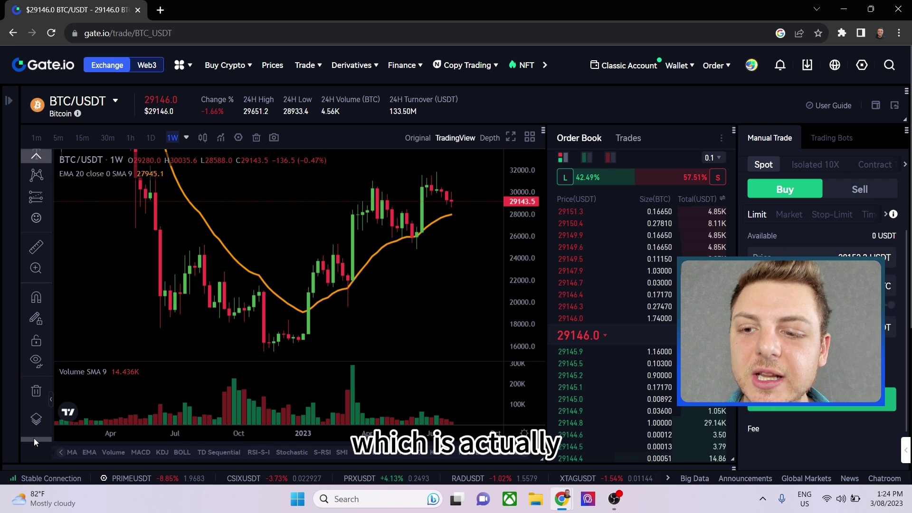
click(42, 158)
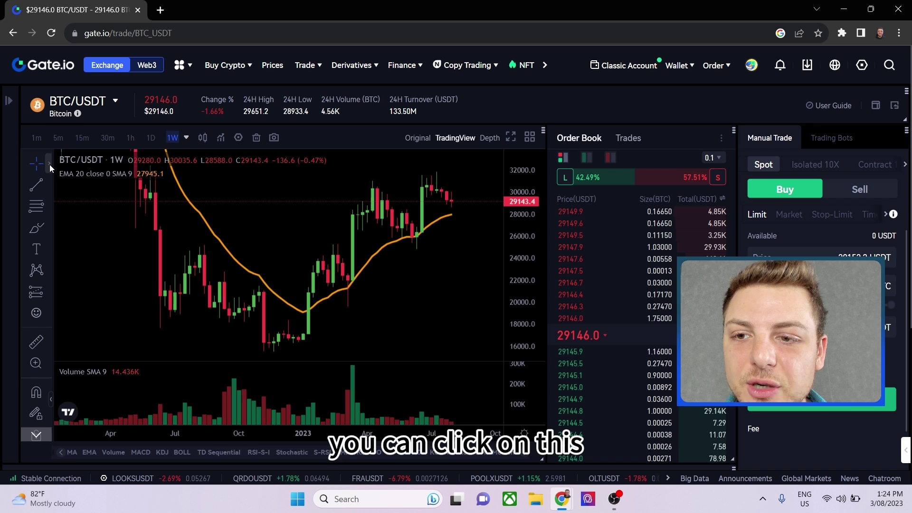
click(50, 164)
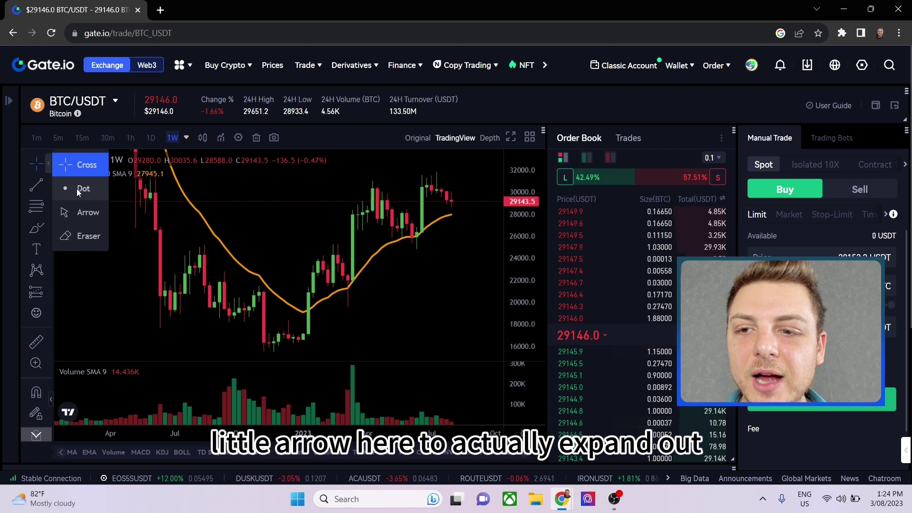
click(77, 189)
click(48, 163)
click(63, 167)
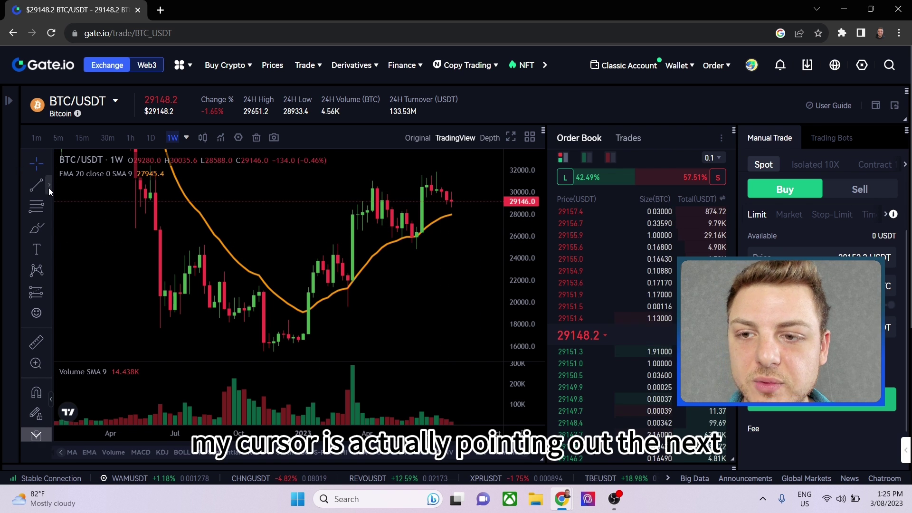
Draw a horizontal line across the chart at a price of about 28,686.
click(51, 183)
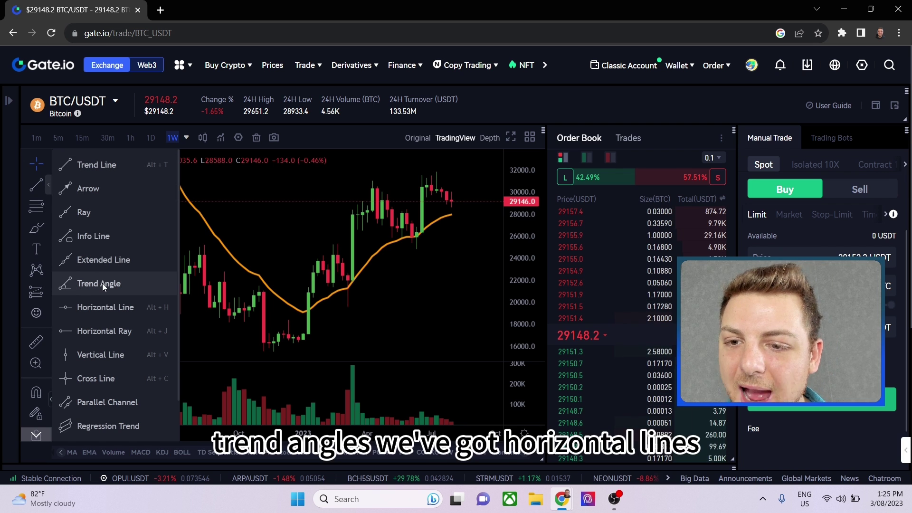
click(114, 306)
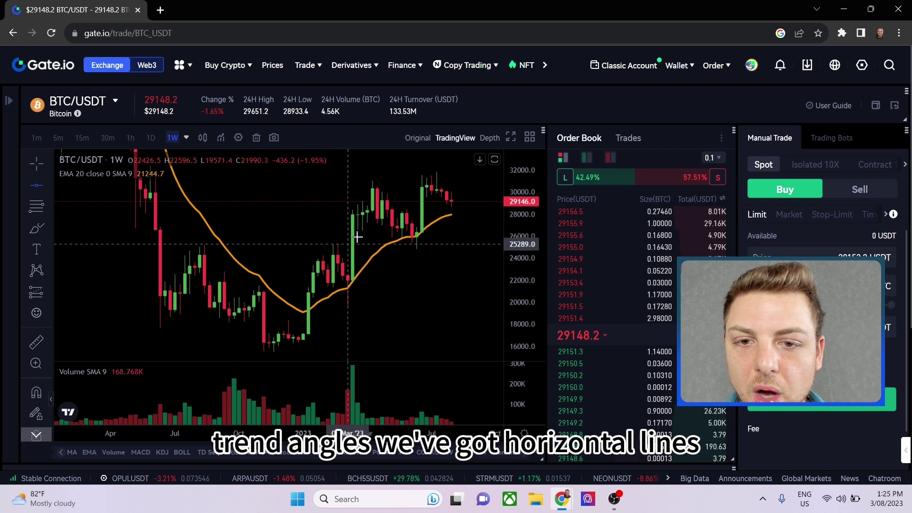
click(375, 207)
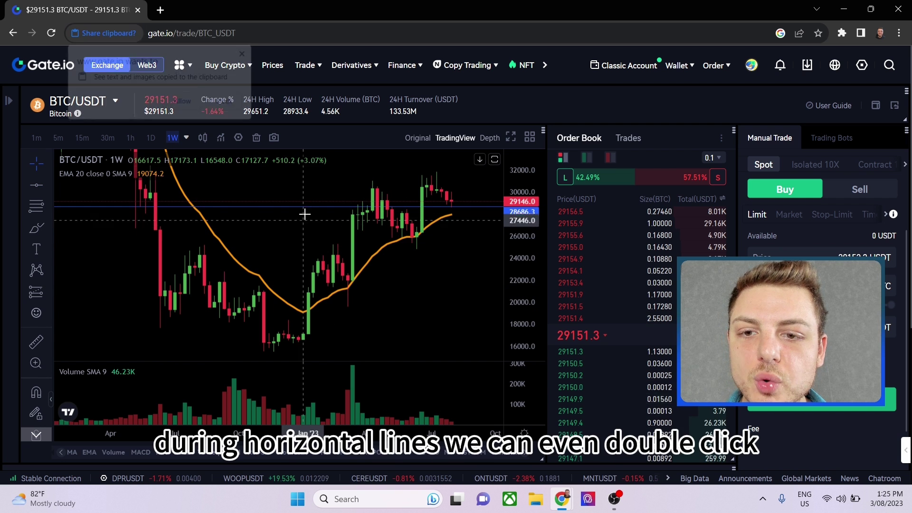
Allow the site's clipboard access and make the horizontal line white and thicker.
double_click(307, 207)
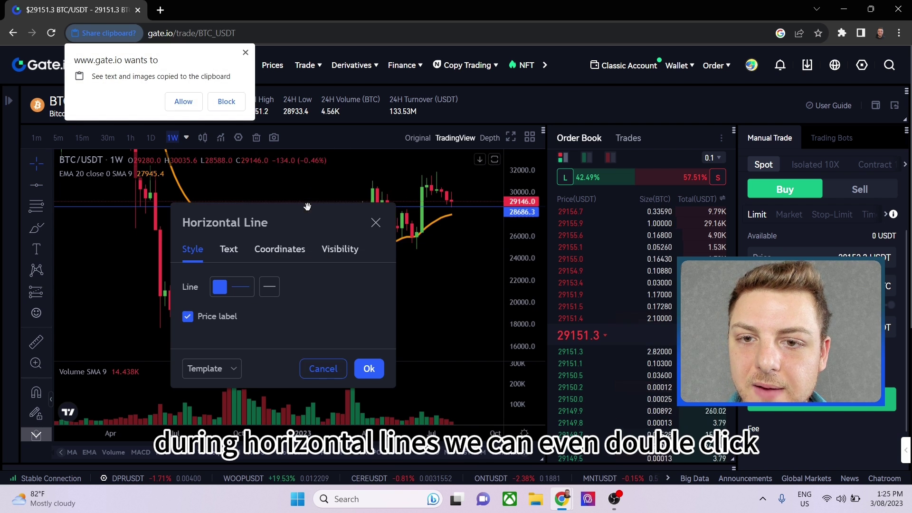
click(183, 101)
click(246, 282)
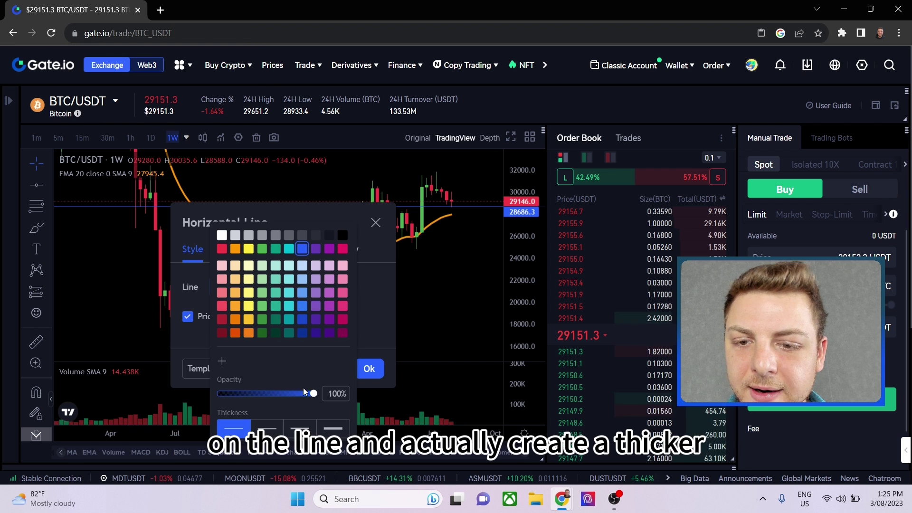
click(220, 238)
click(369, 368)
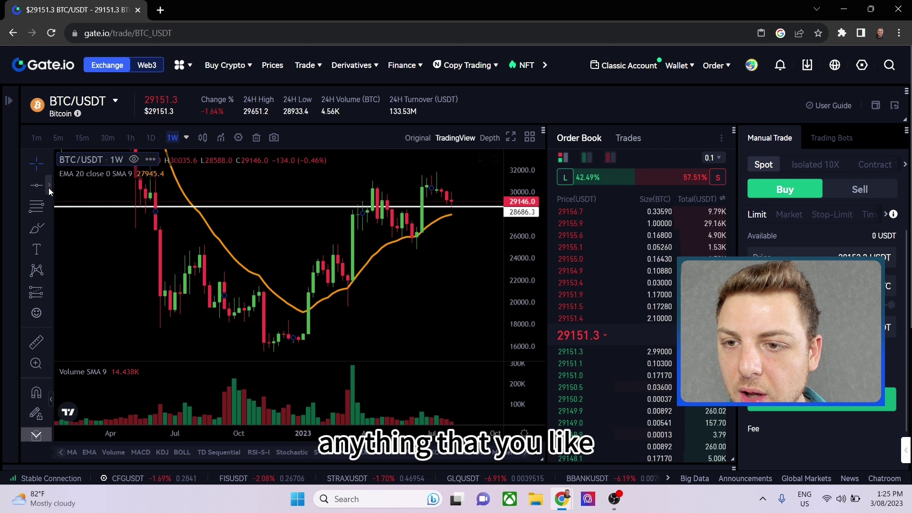
Draw a trend line from about 16,607 in January 2023 up beneath the rising weekly lows to about August 2023.
click(49, 187)
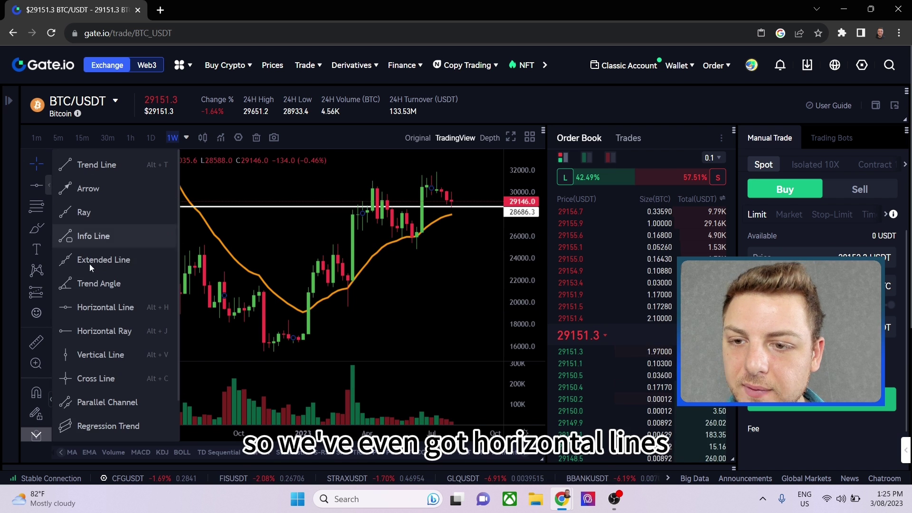
click(96, 166)
click(303, 338)
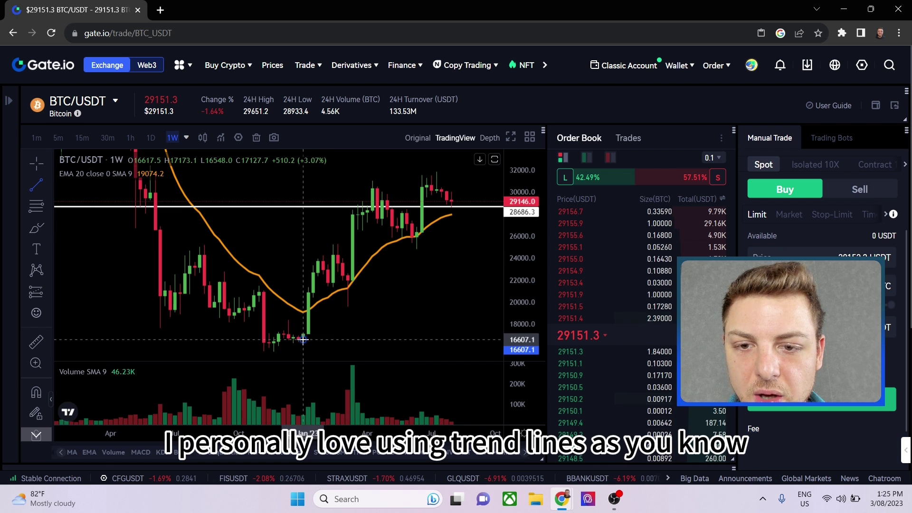
click(470, 210)
right_click(442, 238)
click(439, 250)
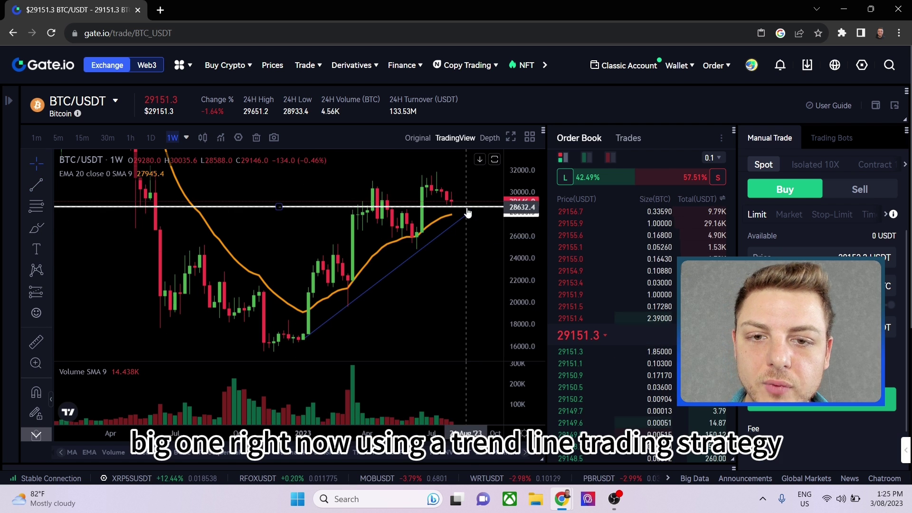
Delete the horizontal line and the trend line from the chart.
click(469, 213)
key(Delete)
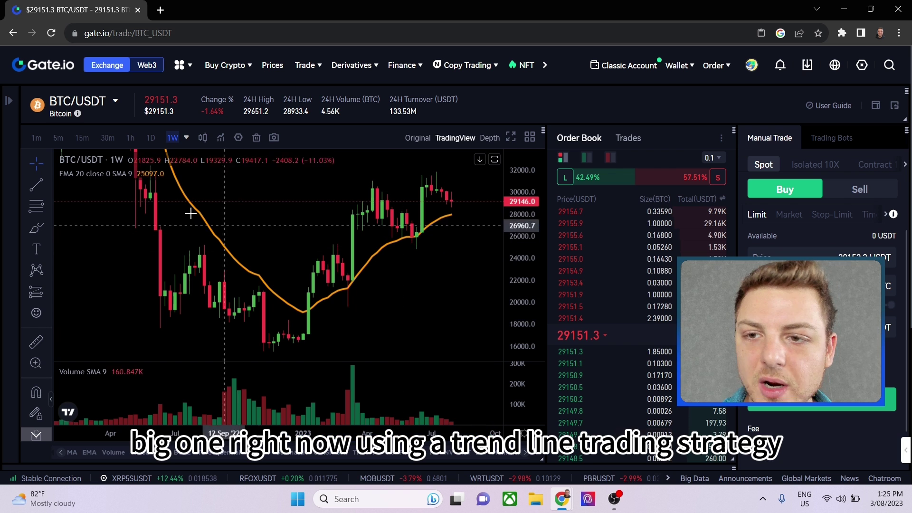
Draw a trend line from about 16,769 in January 2023 to about 28,902 in September 2023, and make it white and thicker.
click(303, 337)
click(475, 204)
double_click(433, 234)
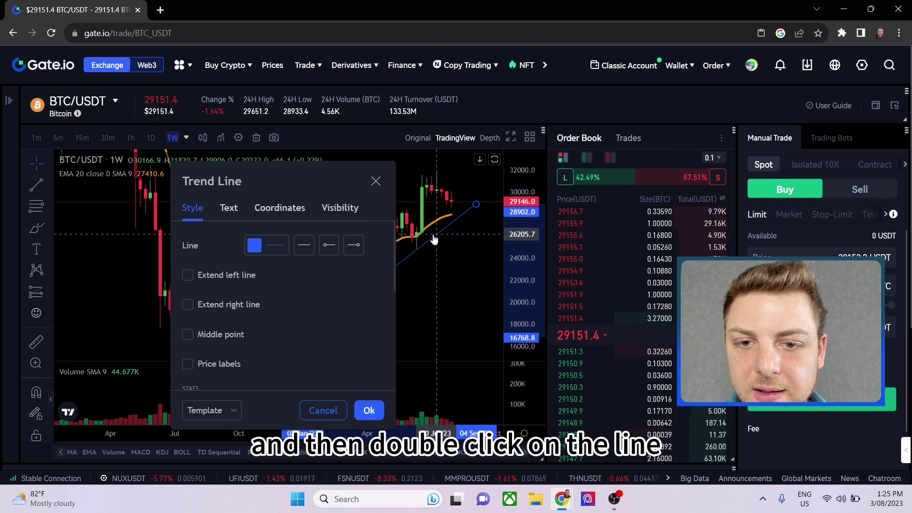
click(249, 245)
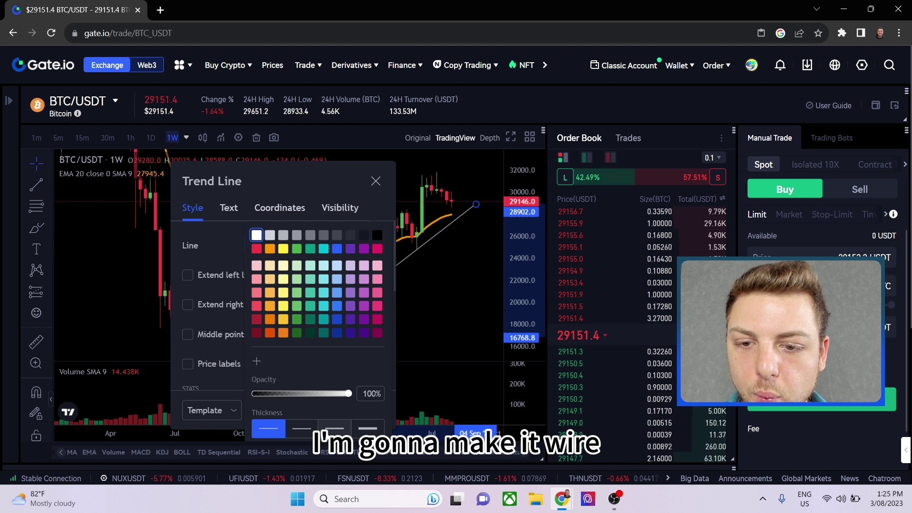
click(334, 429)
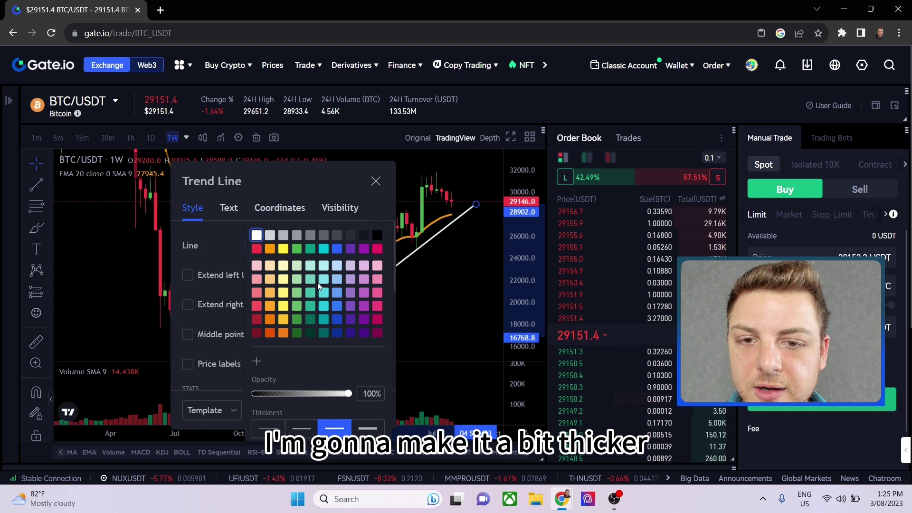
click(305, 190)
key(Return)
mouse_move(525, 298)
mouse_down()
mouse_move(522, 309)
mouse_move(523, 297)
mouse_up()
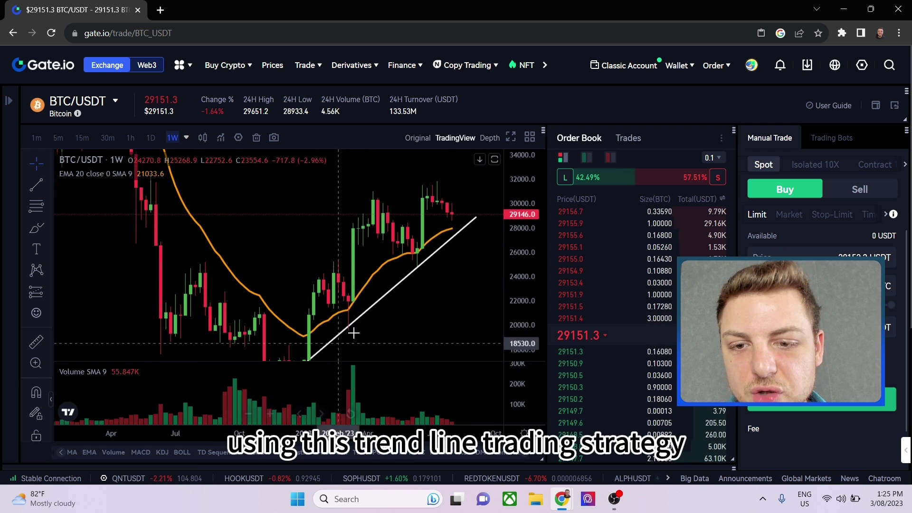
drag(346, 346, 367, 342)
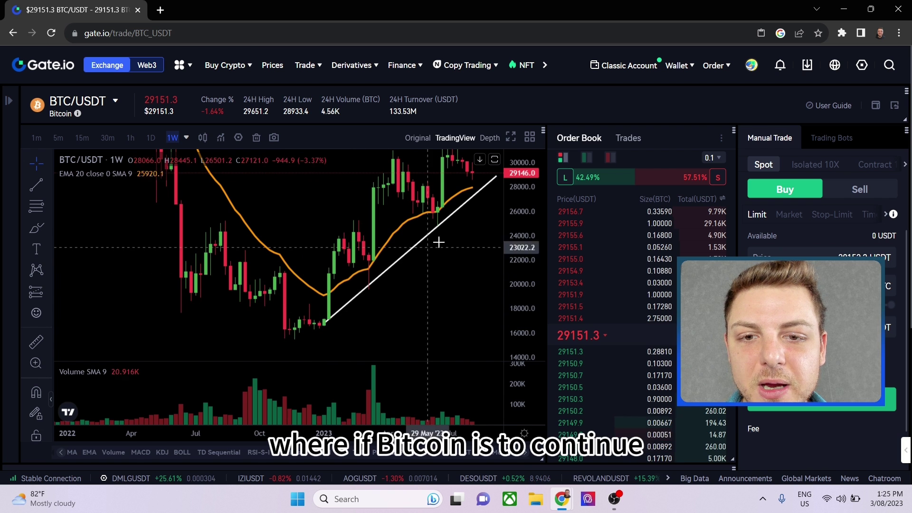
scroll(418, 246, up, 3)
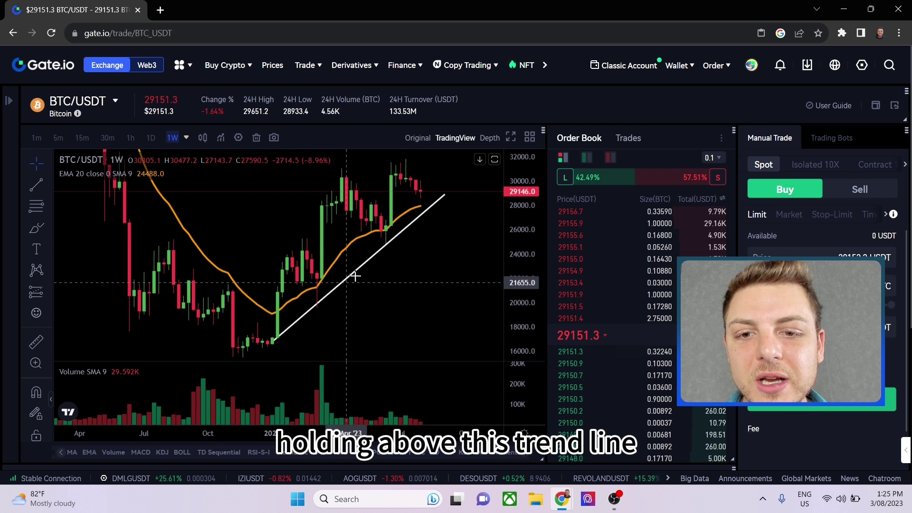
drag(516, 215, 518, 246)
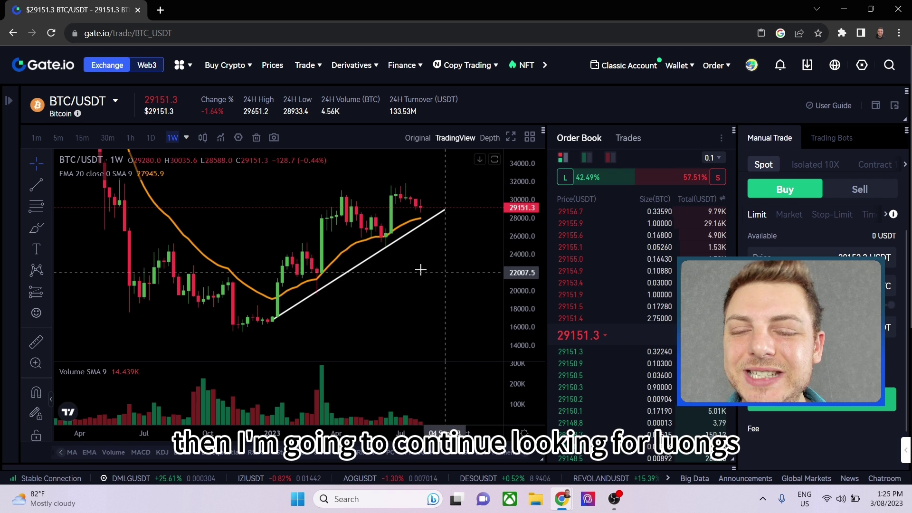
drag(423, 269, 413, 279)
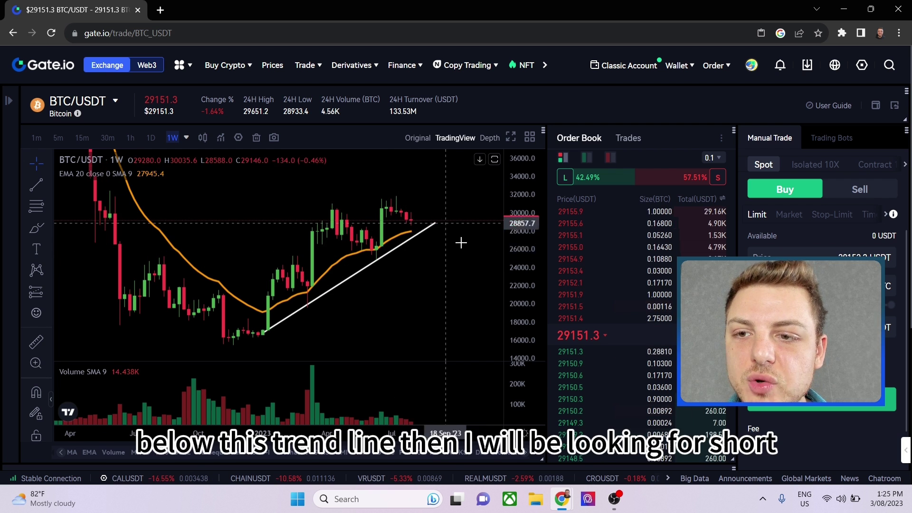
drag(477, 282, 471, 302)
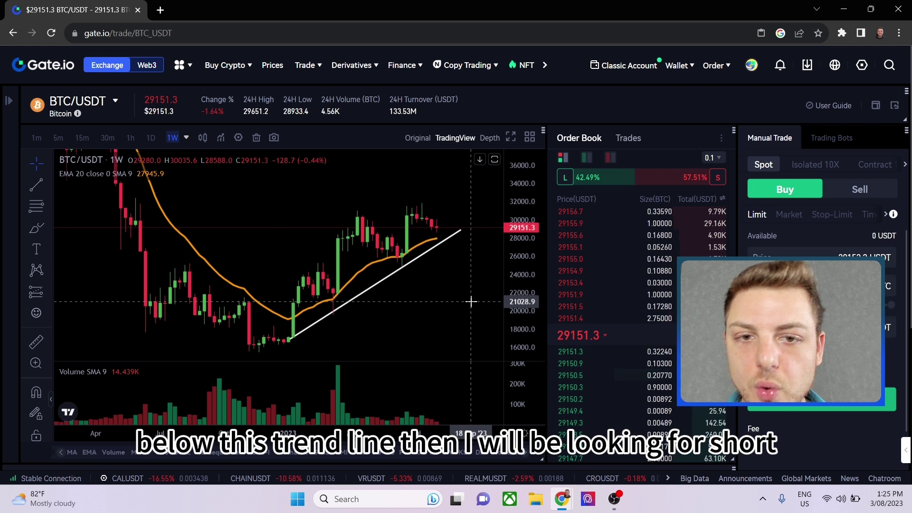
Place a vertical line on the weekly chart at 29 May 2023, and delete it.
click(50, 183)
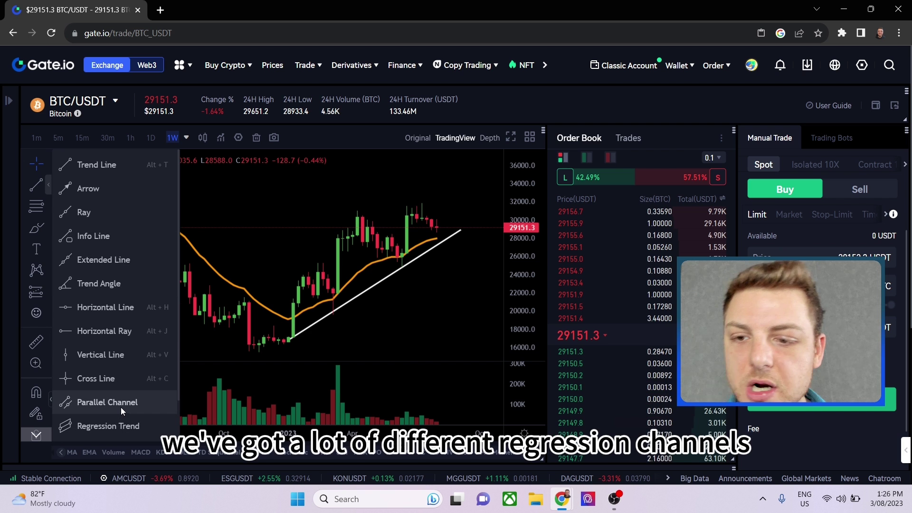
click(124, 354)
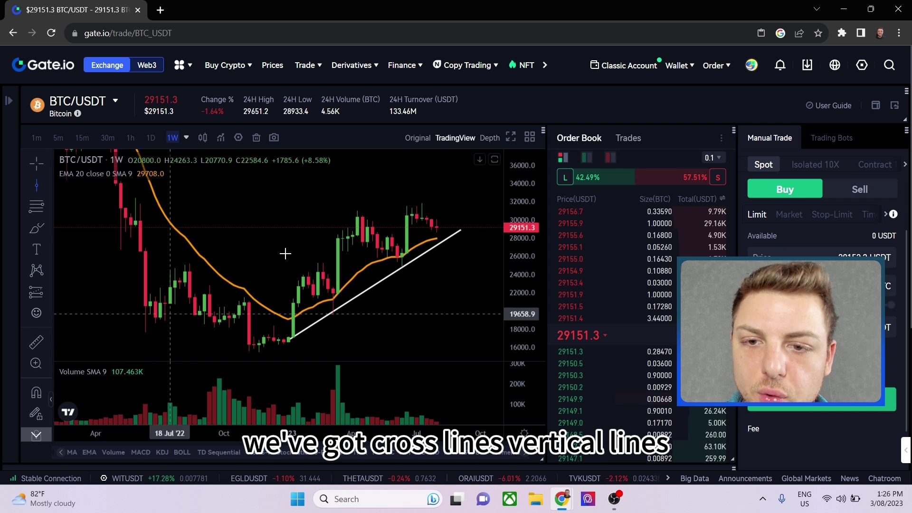
click(392, 255)
click(478, 268)
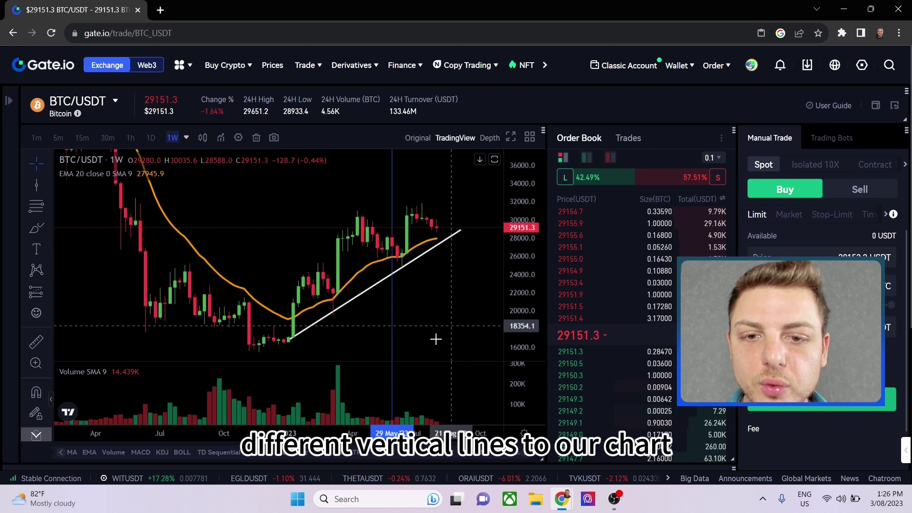
click(392, 180)
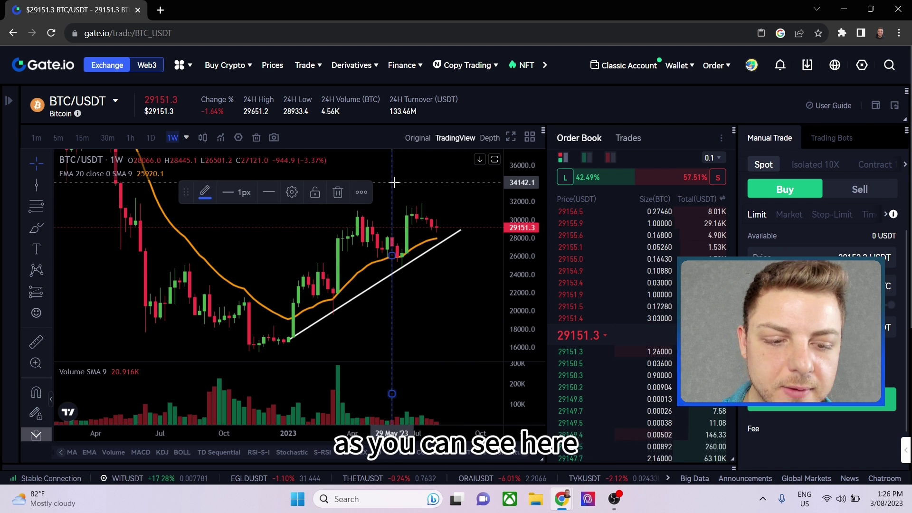
click(338, 192)
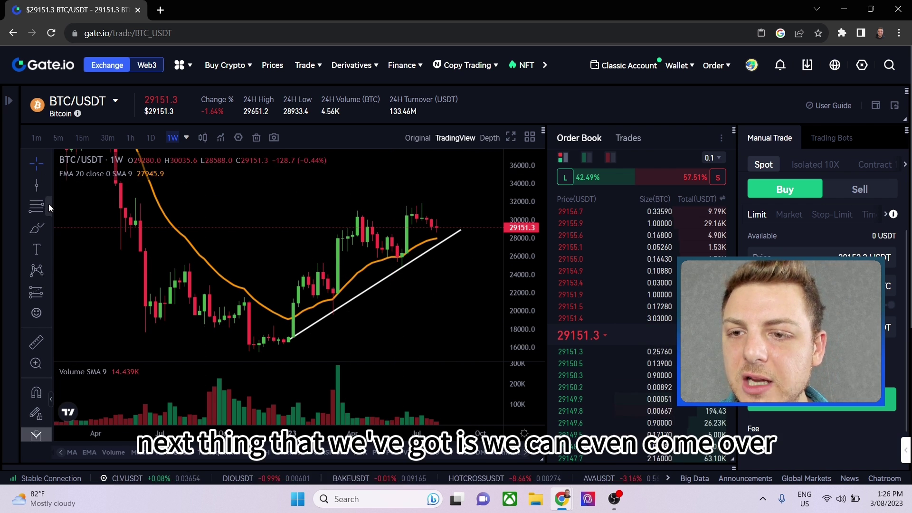
Draw a Fib retracement from the low at about 15,483.5 in December 2022 up to about 31,858.7 in October 2023.
click(48, 205)
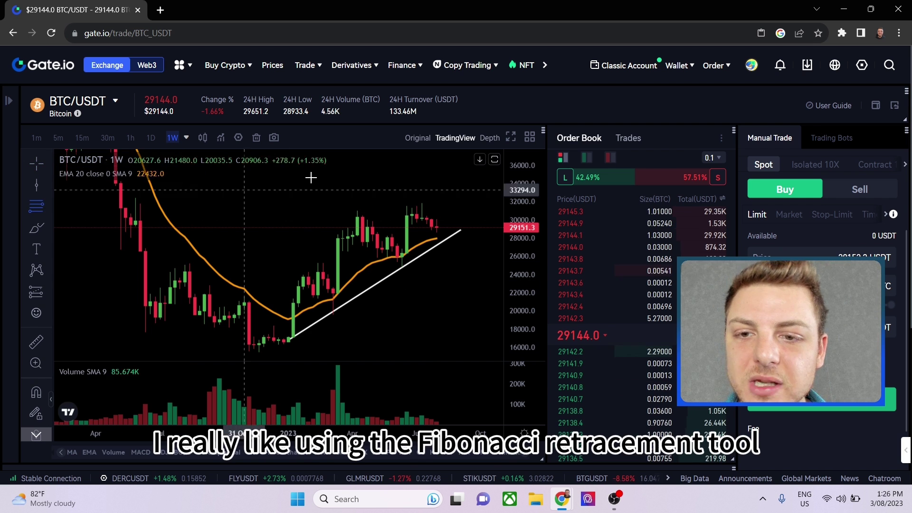
drag(272, 352, 480, 201)
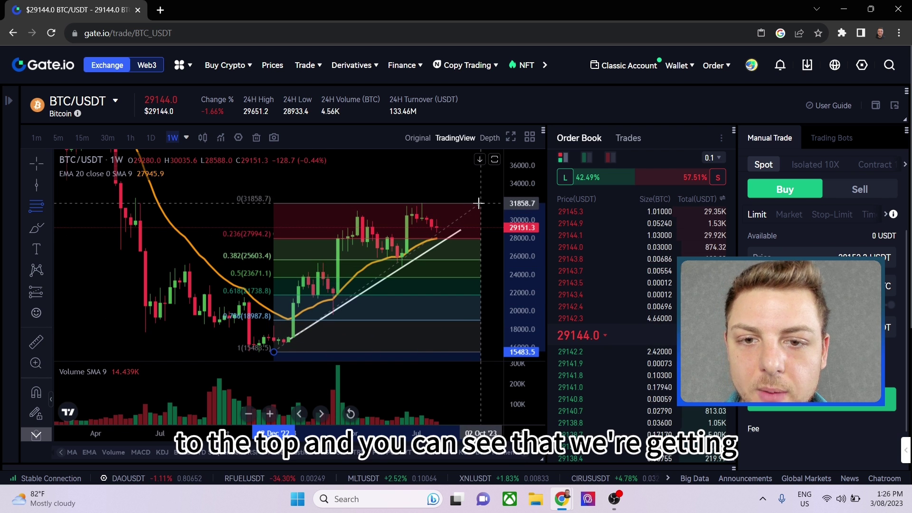
right_click(380, 173)
click(352, 192)
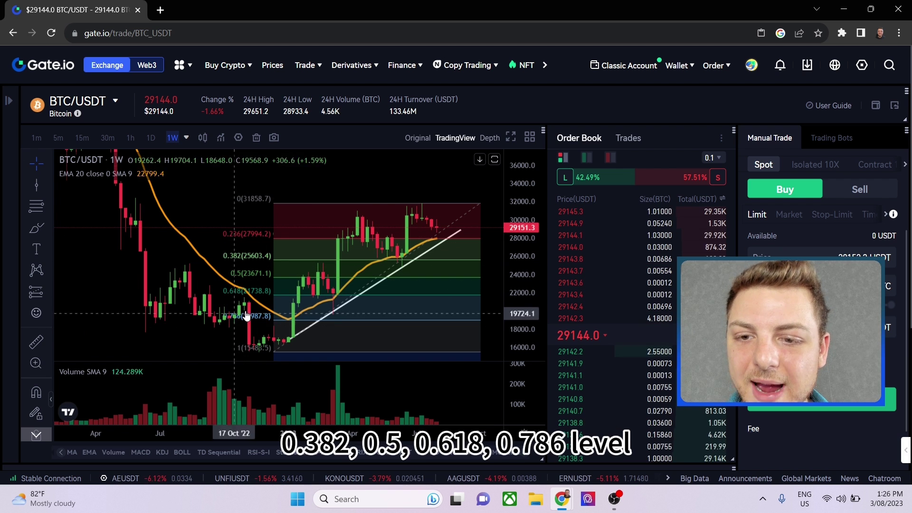
Turn off the Fib retracement's 0.236, 0.786, 1.618 and 3.618 levels and apply the settings.
double_click(418, 299)
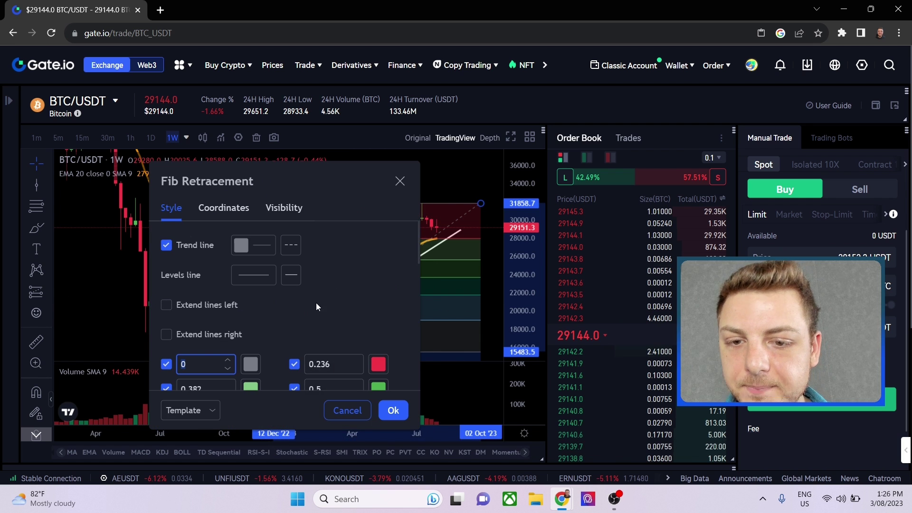
scroll(314, 297, down, 4)
scroll(274, 285, up, 1)
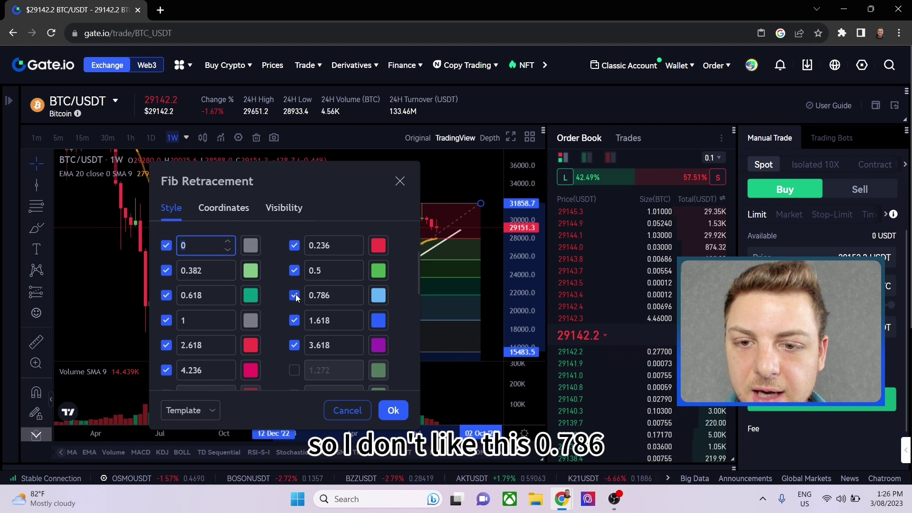
click(295, 295)
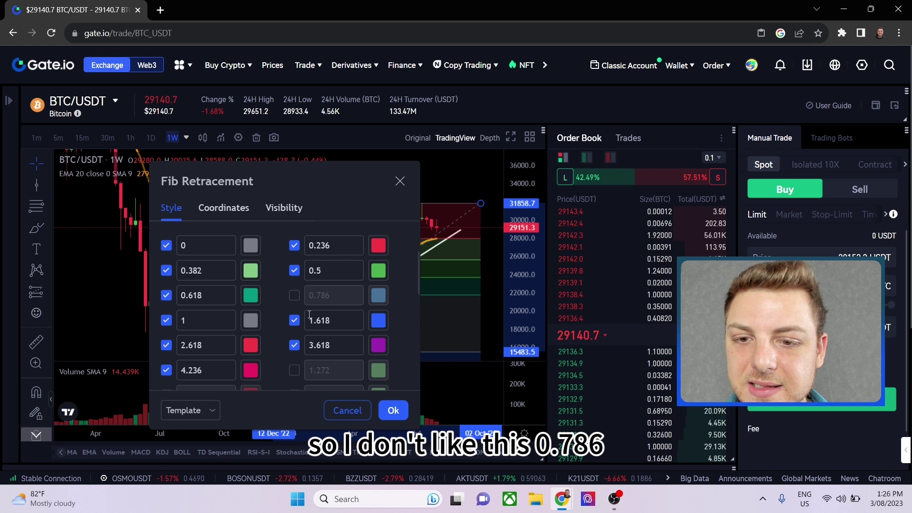
click(295, 345)
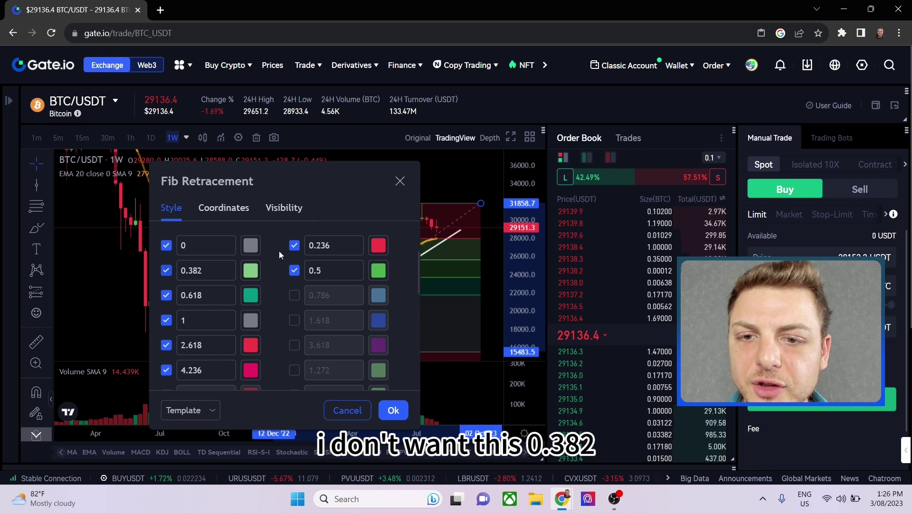
click(295, 245)
click(393, 409)
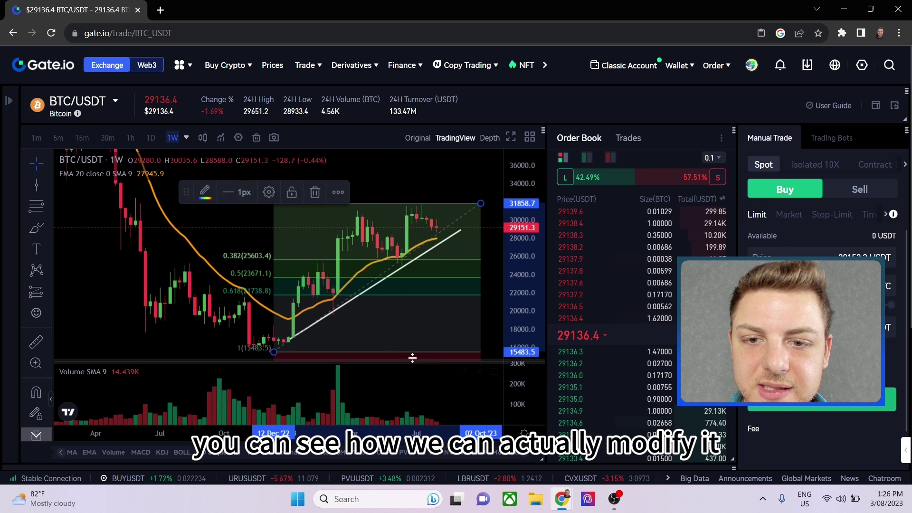
Delete the Fib retracement from the chart.
right_click(382, 240)
key(Escape)
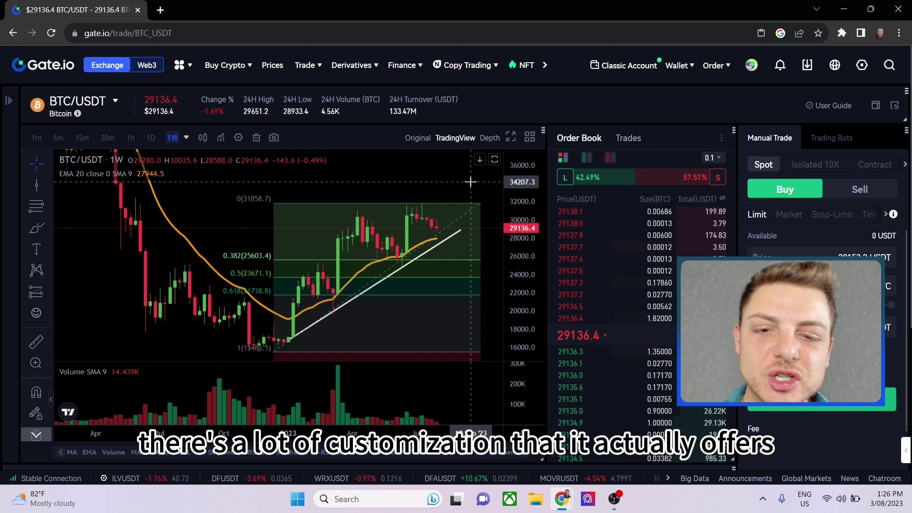
click(455, 204)
key(Delete)
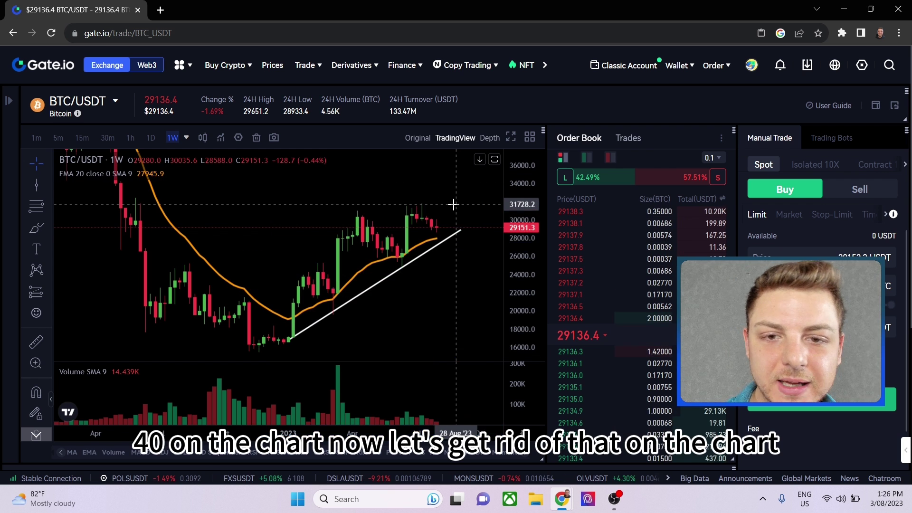
click(48, 207)
click(49, 207)
click(48, 207)
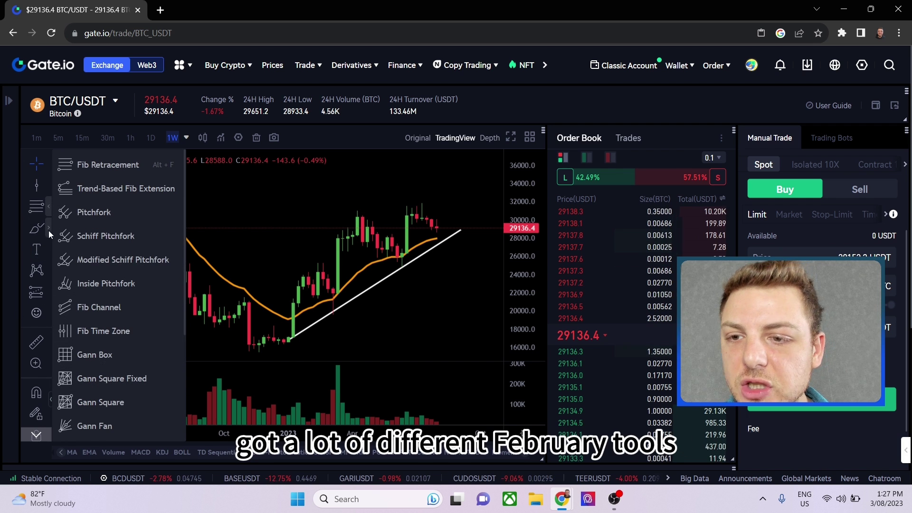
Use the Brush to circle the pullbacks to the EMA line in early and mid 2023.
click(47, 227)
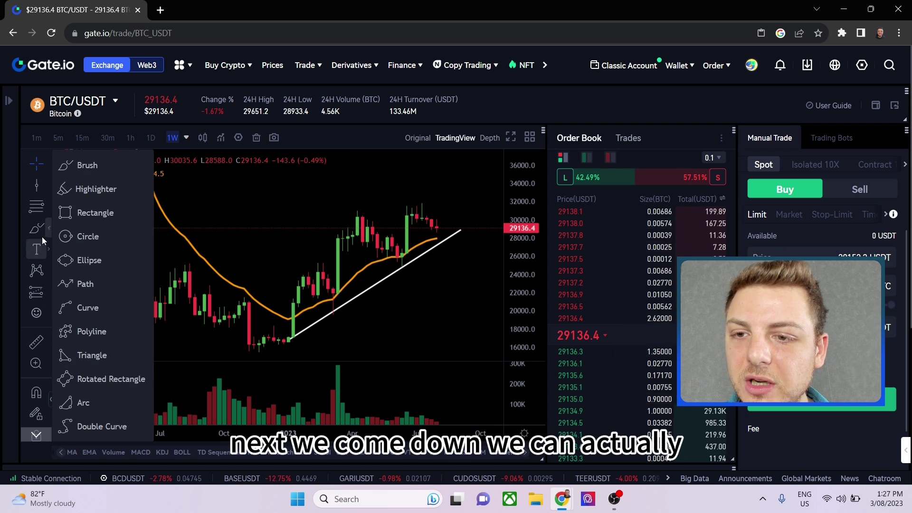
click(96, 164)
drag(332, 285, 335, 289)
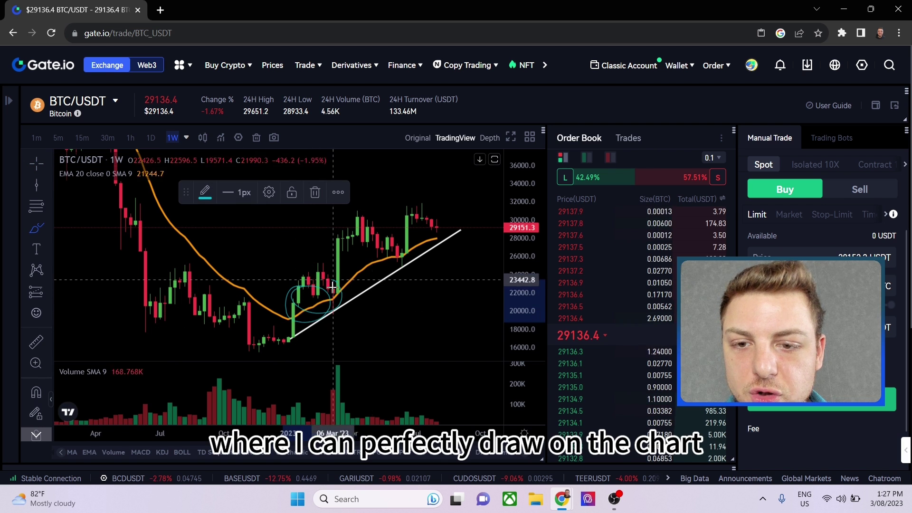
drag(409, 238, 432, 245)
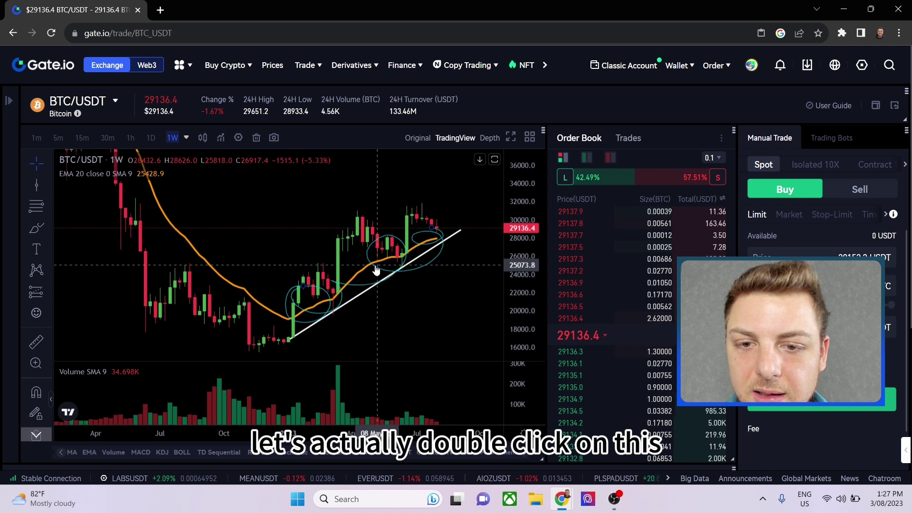
Make the brush drawing's line white and 3 px thick.
double_click(344, 264)
click(276, 285)
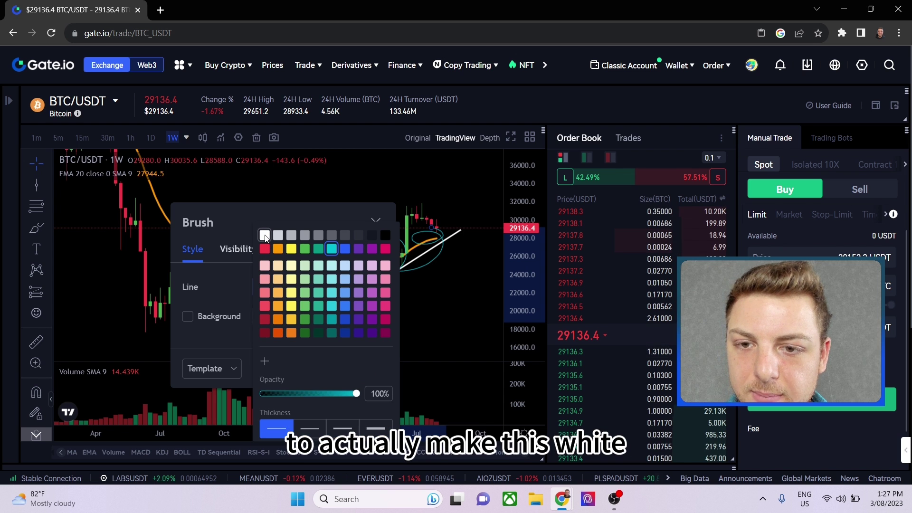
click(343, 428)
click(346, 228)
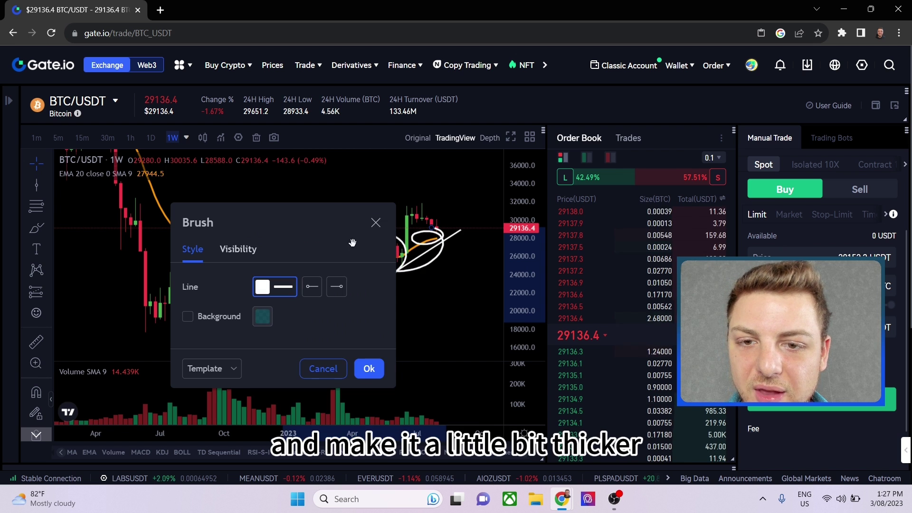
click(368, 369)
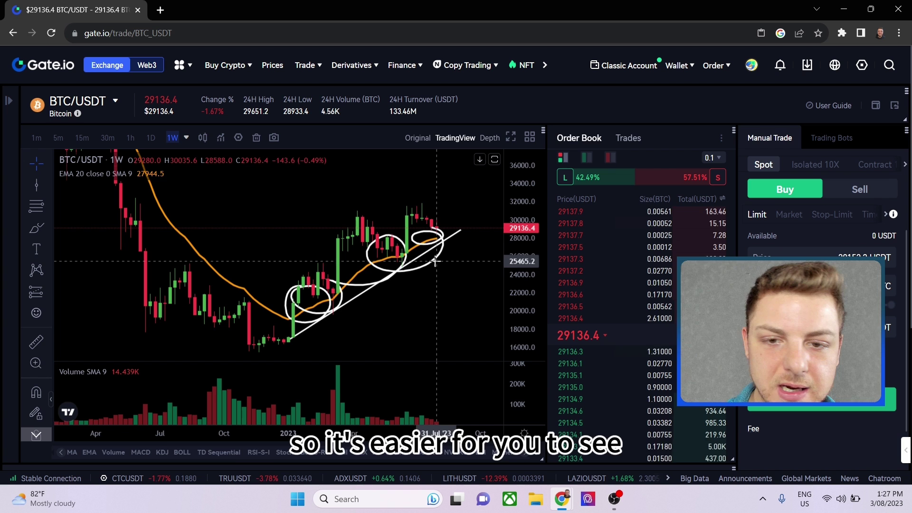
Delete the white trend line and the brush drawing from the chart.
click(434, 245)
key(Delete)
click(434, 245)
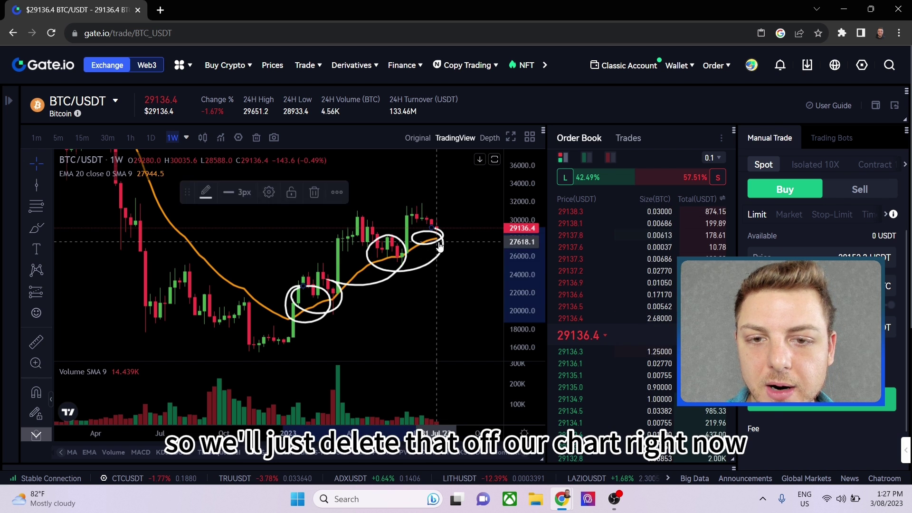
key(Delete)
Sketch rising trend-continuation curves beneath the 2023 candles with the Brush, and remove them.
click(36, 228)
mouse_move(271, 325)
mouse_down()
mouse_move(296, 300)
mouse_move(389, 264)
mouse_move(426, 229)
mouse_up()
key(Delete)
mouse_move(292, 324)
mouse_down()
mouse_move(350, 312)
mouse_move(447, 244)
mouse_move(485, 270)
mouse_up()
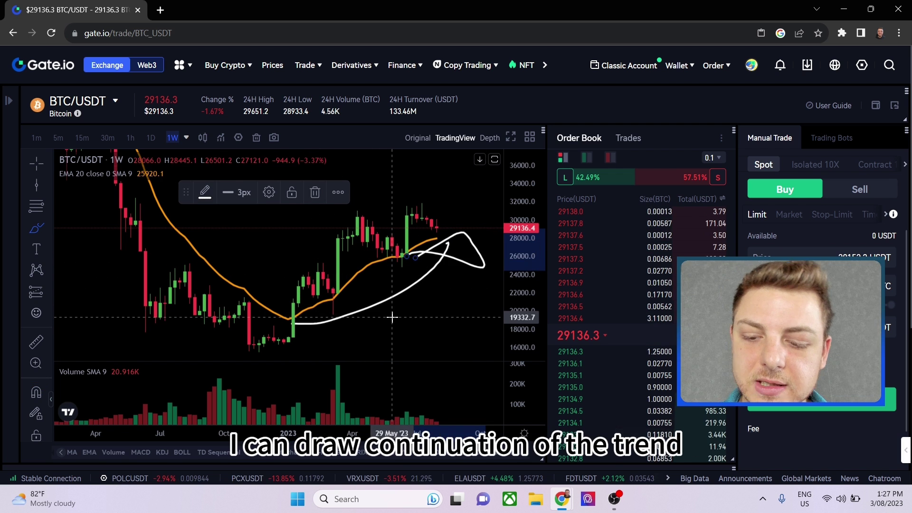
key(ctrl+z)
Circle the successive 2023 swing highs with the Brush, undo the circles and leave the tool.
drag(368, 207, 363, 203)
drag(428, 198, 409, 195)
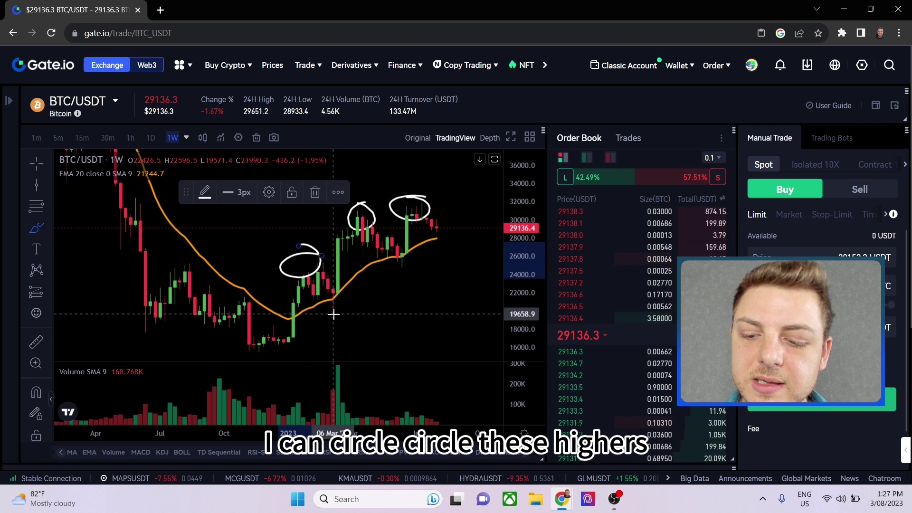
key(ctrl+z)
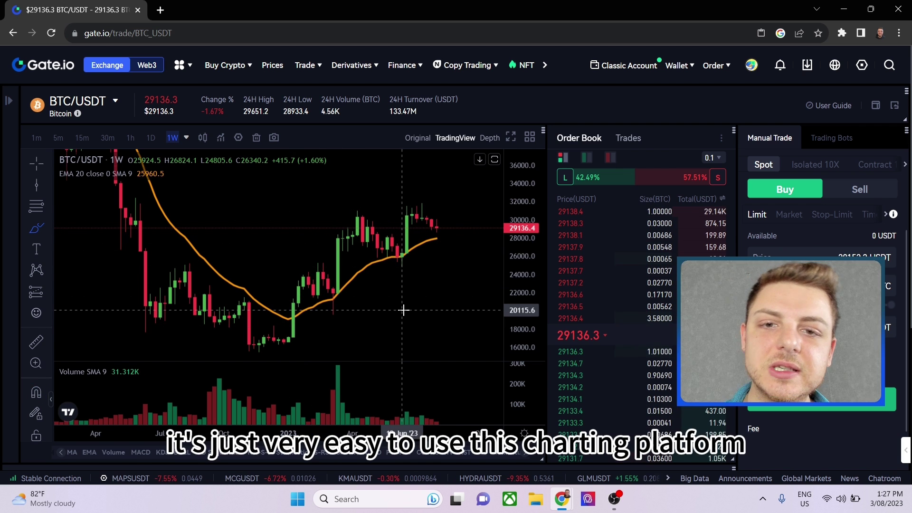
key(Escape)
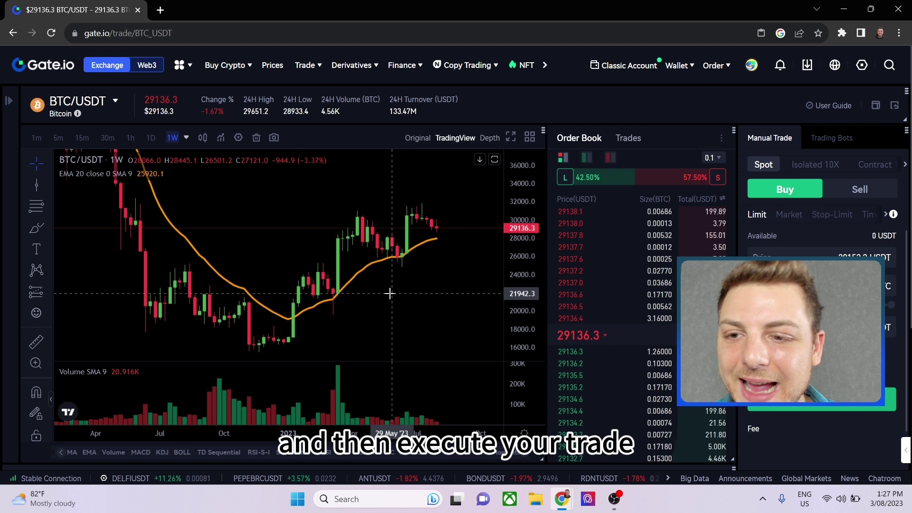
Draw a rectangle over the support zone from about 19,398 down to about 17,600, spanning late May 2022 to January 2023.
click(47, 228)
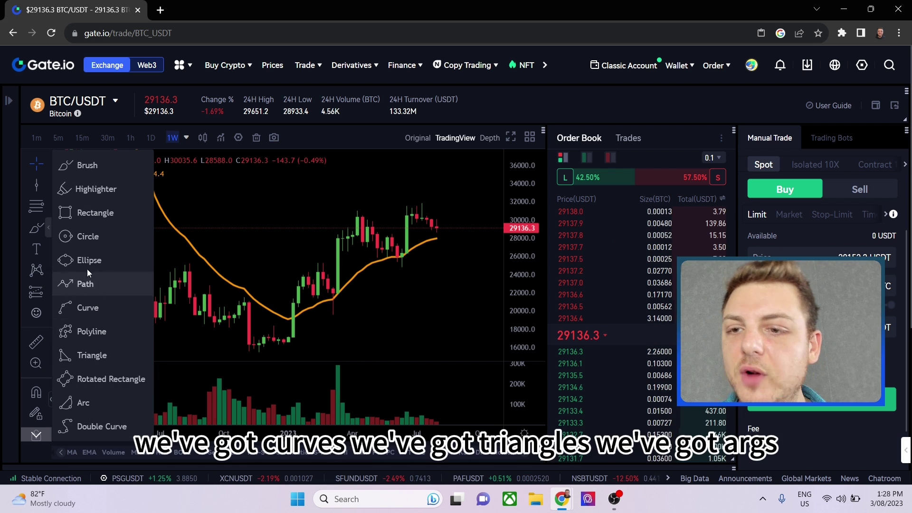
click(95, 212)
click(144, 327)
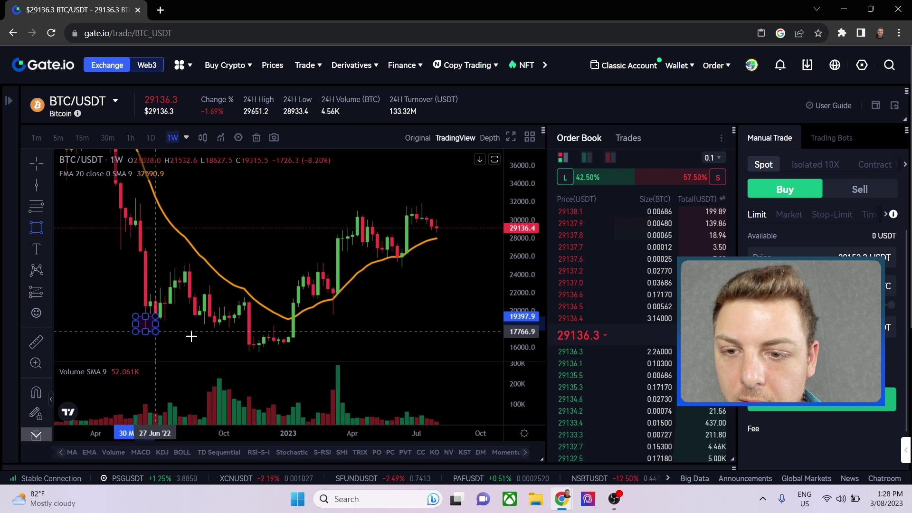
click(328, 333)
right_click(380, 242)
click(465, 302)
drag(275, 258, 240, 255)
Draw a rectangle over the resistance zone from about 30,227.7 to 31,858.7, spanning about April to 30 October 2023.
click(36, 227)
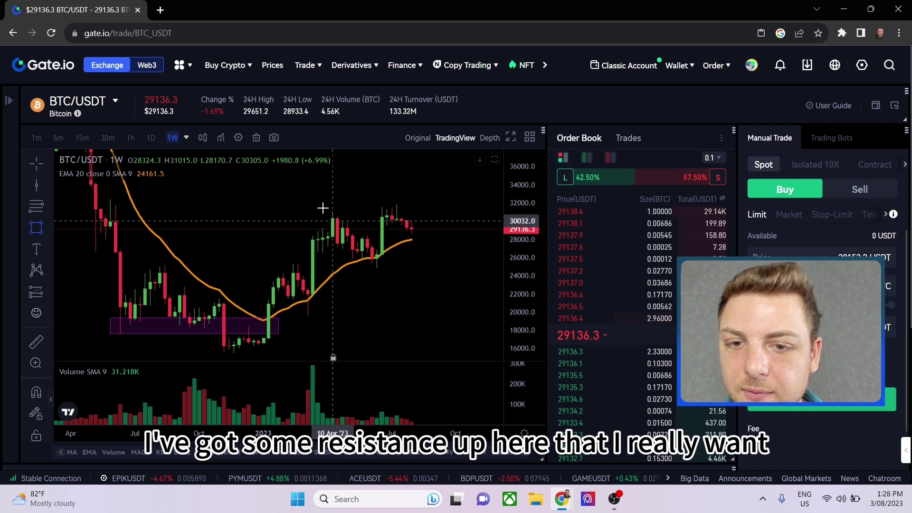
click(323, 219)
click(476, 204)
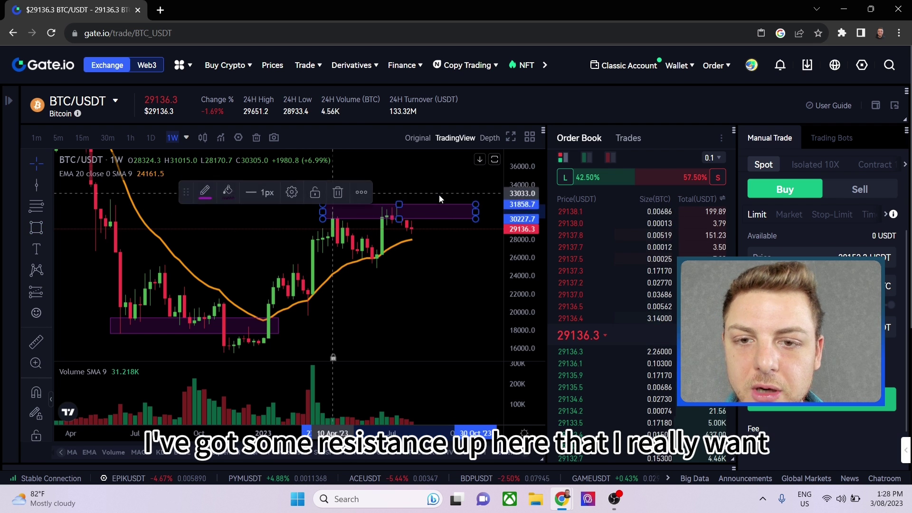
right_click(394, 193)
Draw a rectangle over the zone from about 18,000 to 20,400, starting at January 2023, and undo it.
click(38, 216)
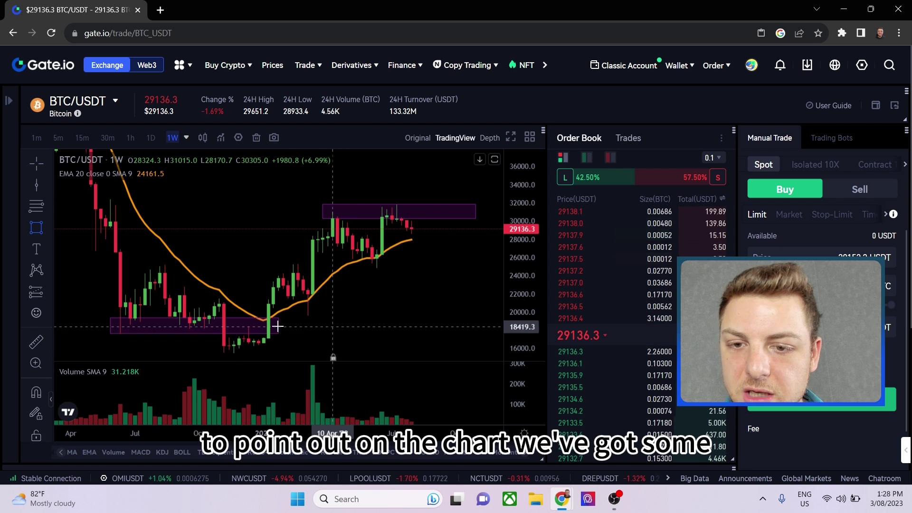
click(263, 331)
click(451, 309)
click(431, 276)
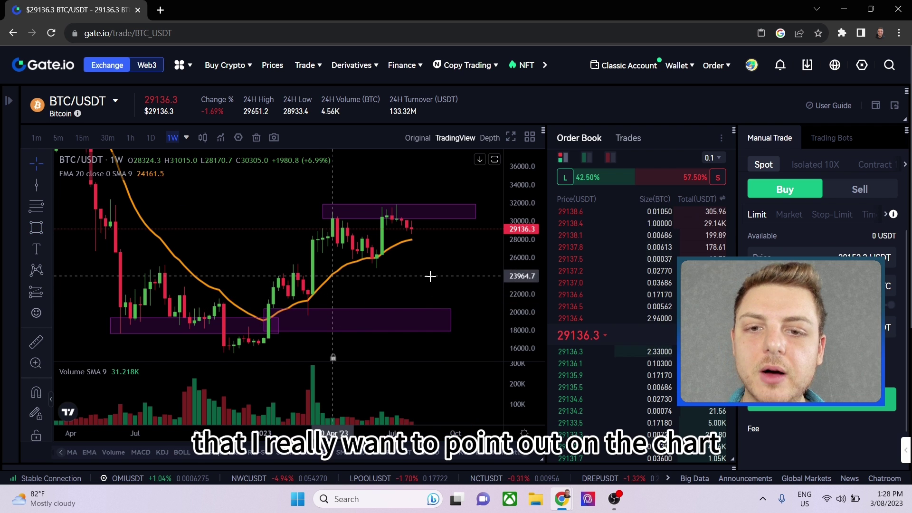
key(ctrl+z)
Undo the resistance rectangle above the 2023 highs and the support rectangle beneath the 2022 lows.
key(ctrl+z)
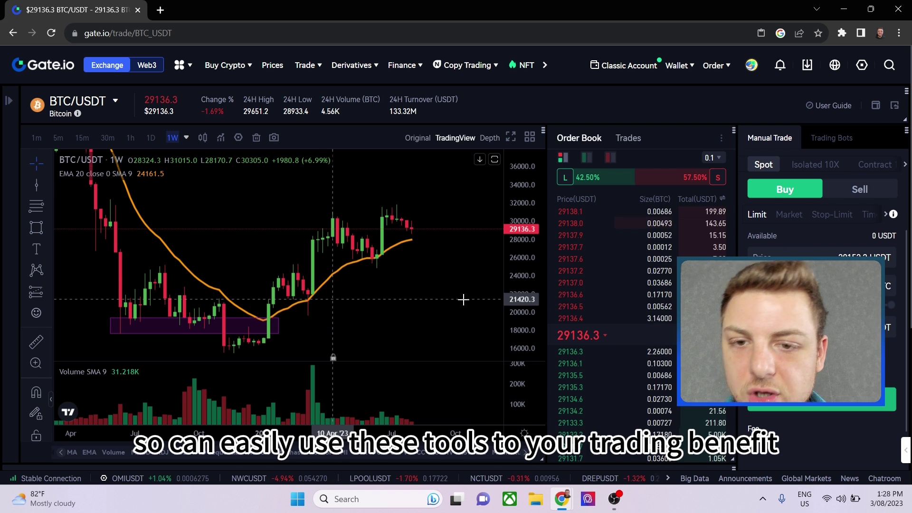
scroll(445, 310, left, 3)
scroll(446, 311, right, 2)
key(ctrl+z)
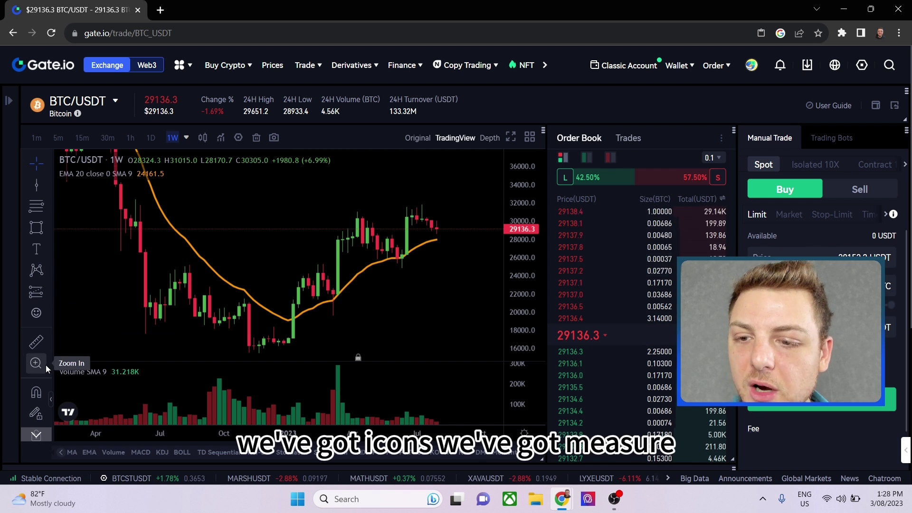
Add a text annotation reading "Short" above the April 2023 high, at about 33,424.5.
click(47, 249)
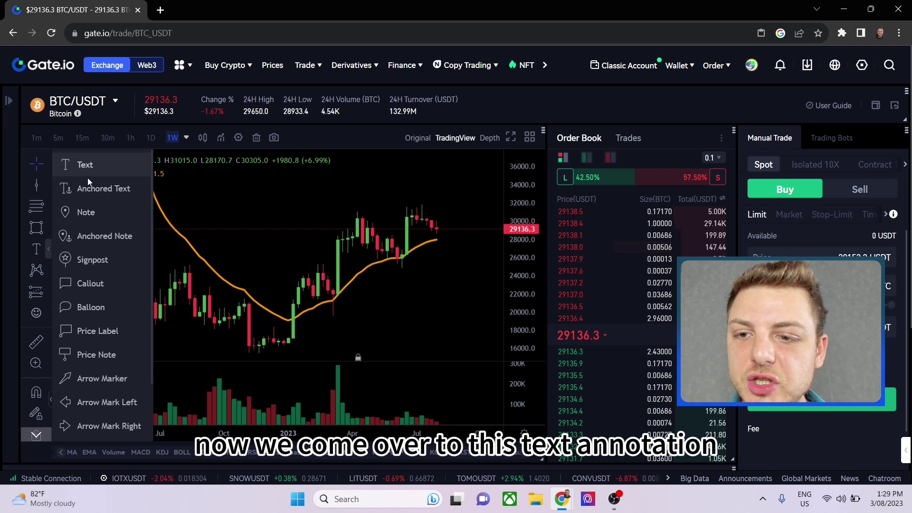
scroll(85, 331, down, 3)
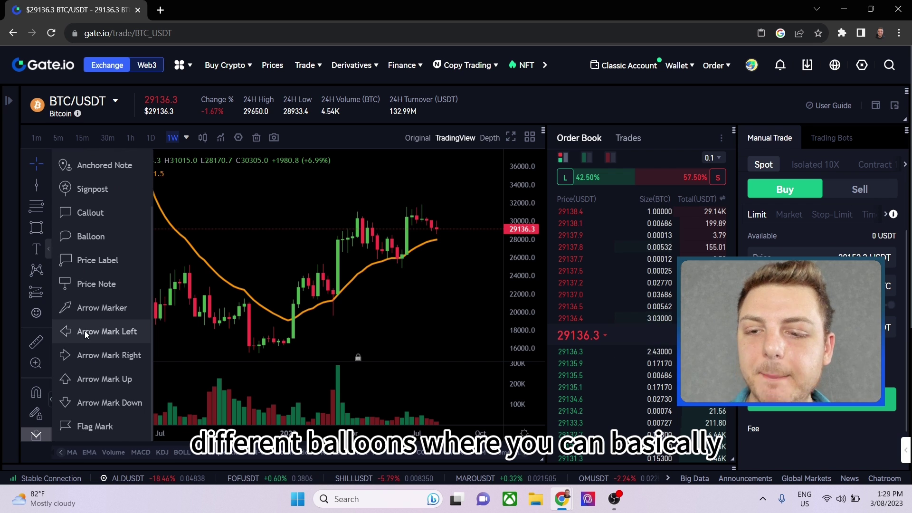
scroll(84, 349, down, 2)
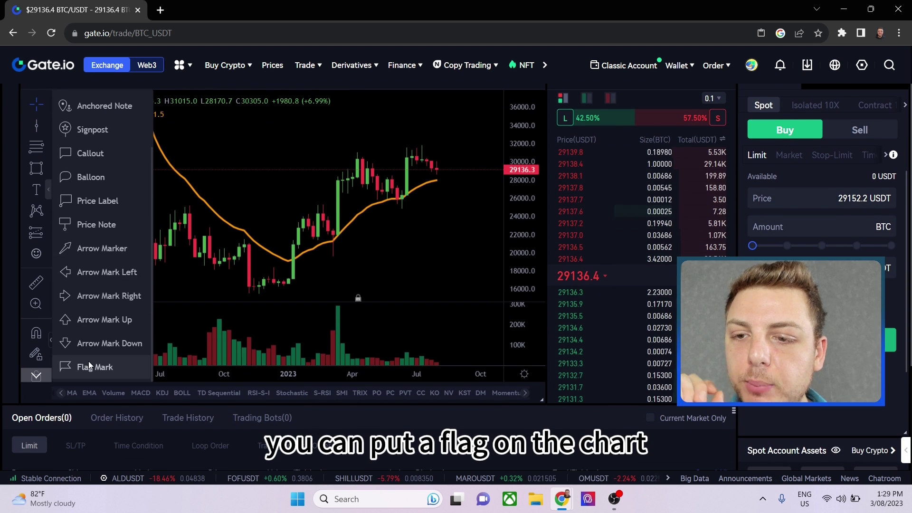
scroll(88, 190, up, 1)
click(88, 102)
click(350, 133)
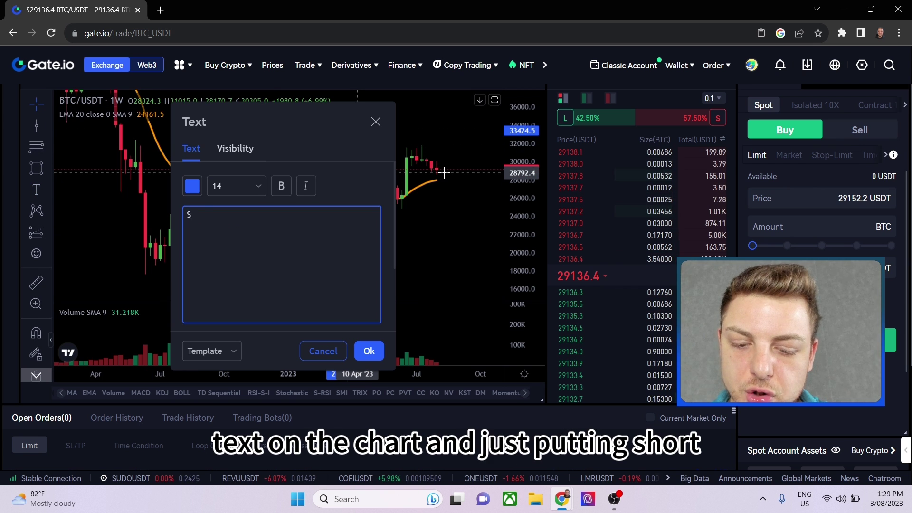
text(Short)
click(369, 351)
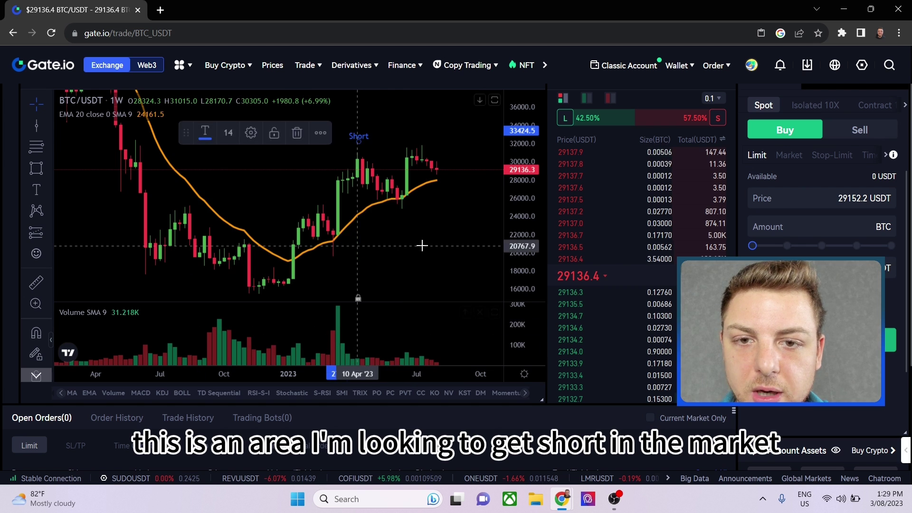
Move the "Short" annotation to about 24,356.1 at 19 June 2023 and format it white at size 24.
right_click(420, 240)
drag(361, 139, 420, 221)
double_click(419, 221)
click(204, 189)
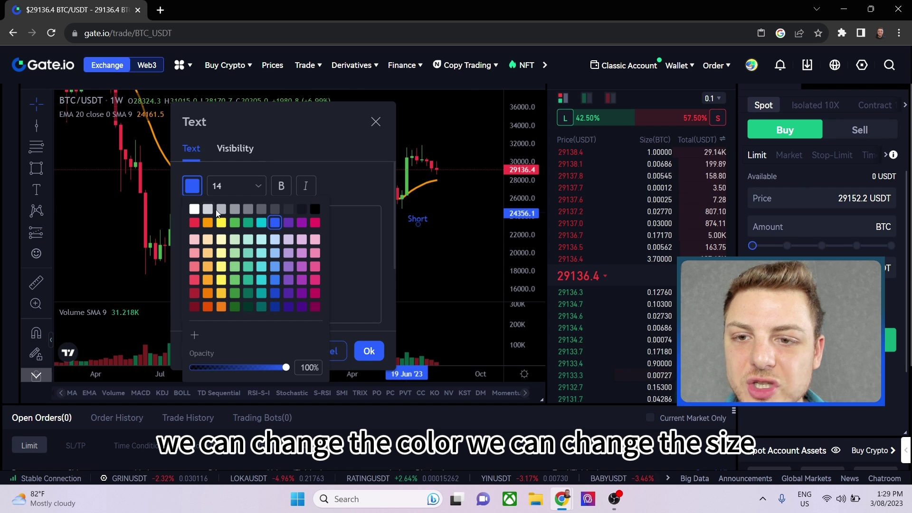
click(194, 209)
click(252, 189)
click(243, 310)
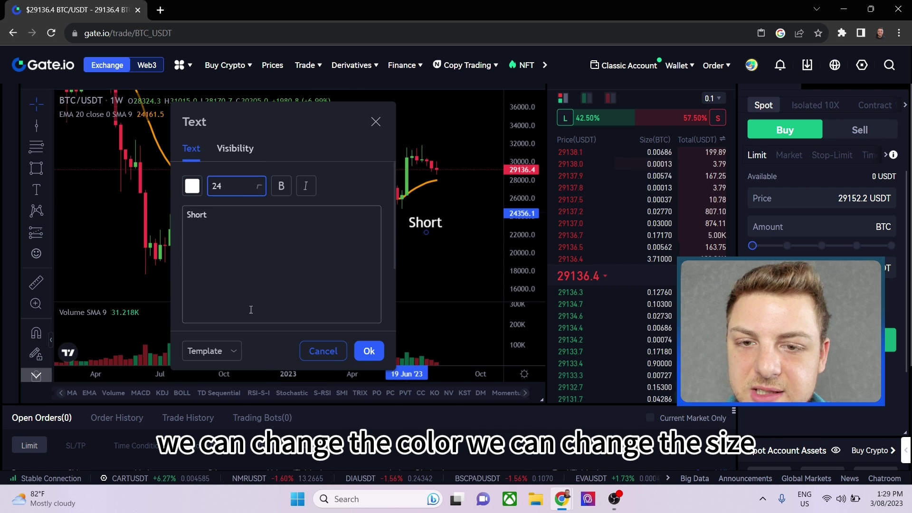
click(369, 351)
Move the "Short" annotation back above the April 2023 candles and delete it.
drag(424, 223, 371, 225)
drag(368, 192, 355, 138)
key(Delete)
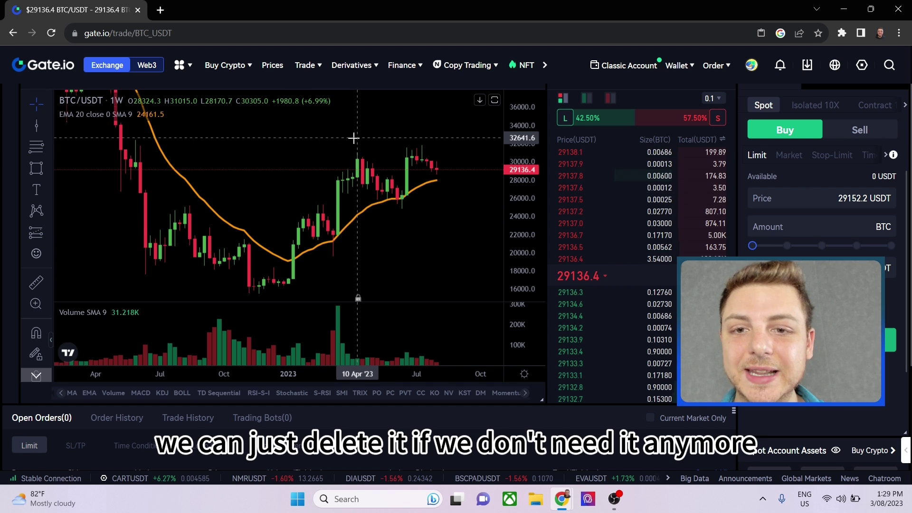
Place a price label at about 31,924 above the April 2023 high and delete it.
click(51, 190)
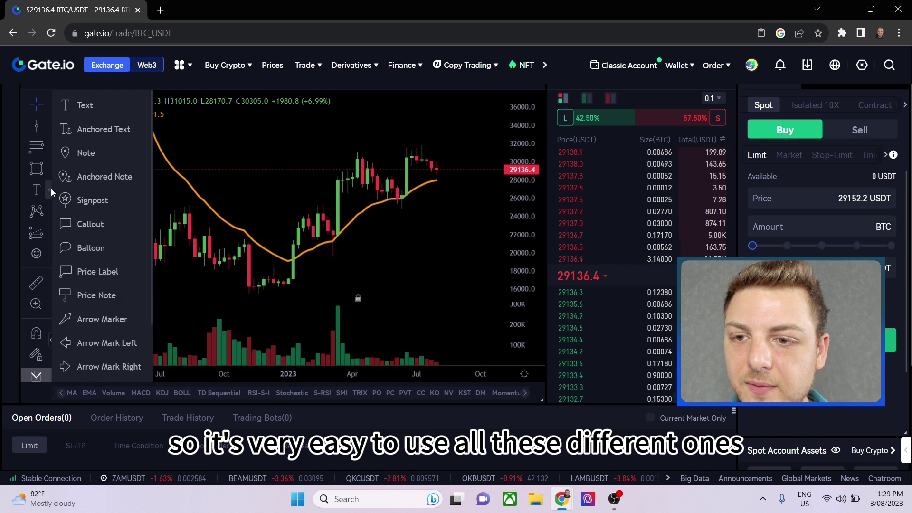
click(95, 272)
click(363, 144)
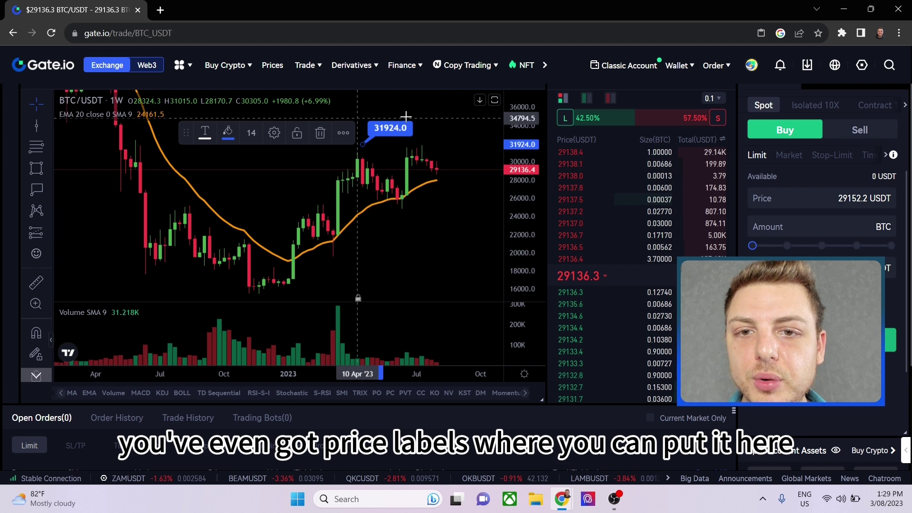
mouse_move(377, 137)
mouse_down()
mouse_move(421, 133)
mouse_move(432, 157)
mouse_move(436, 208)
mouse_move(405, 247)
mouse_move(362, 249)
mouse_move(372, 138)
mouse_up()
key(Delete)
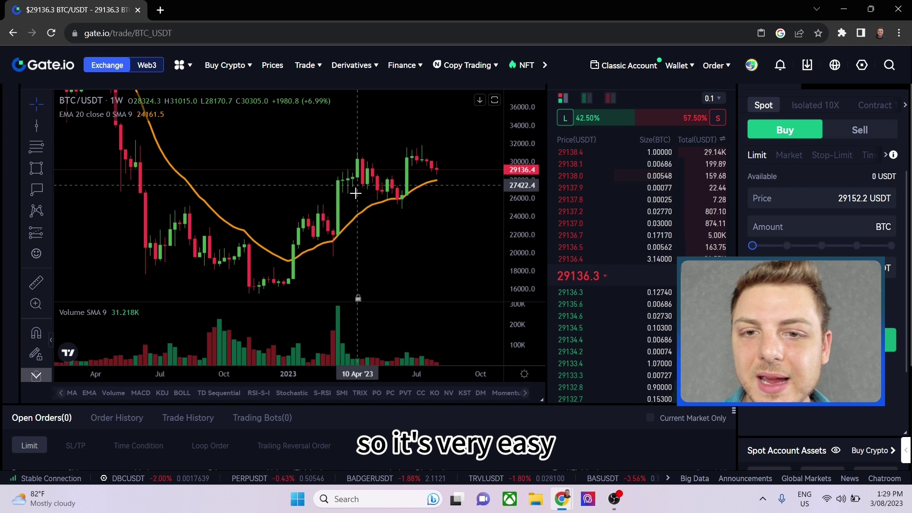
Draw an Elliott Impulse Wave (12345) from about 17,506 on 26 September 2022 to about 29,705.8 on 26 June 2023, and delete it.
click(48, 215)
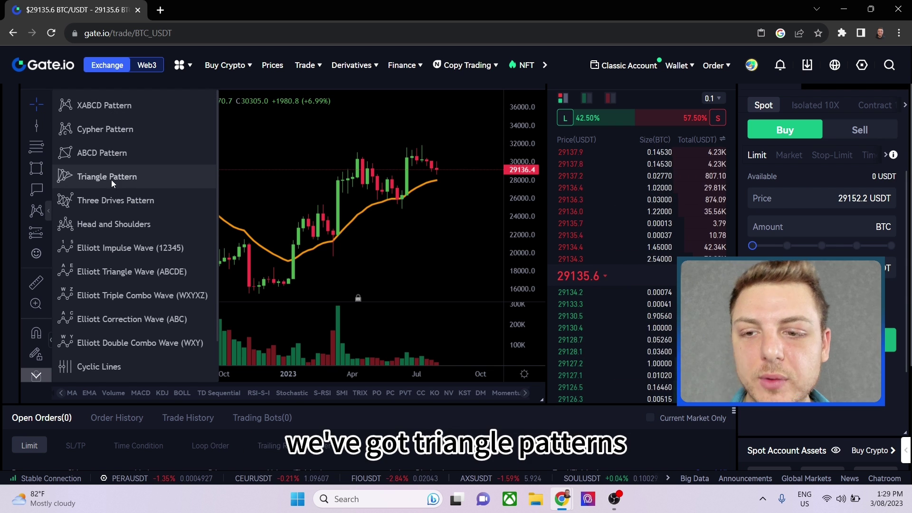
click(118, 247)
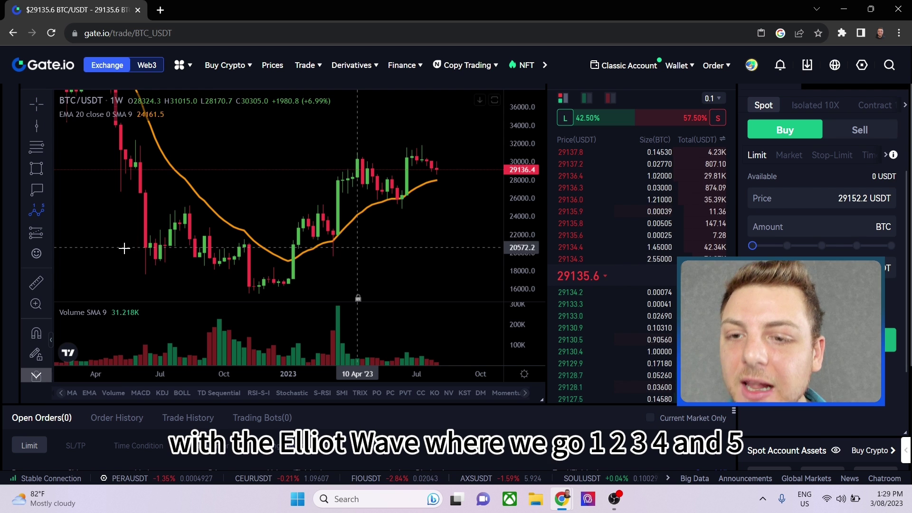
click(220, 276)
click(284, 204)
click(291, 258)
click(349, 177)
click(372, 222)
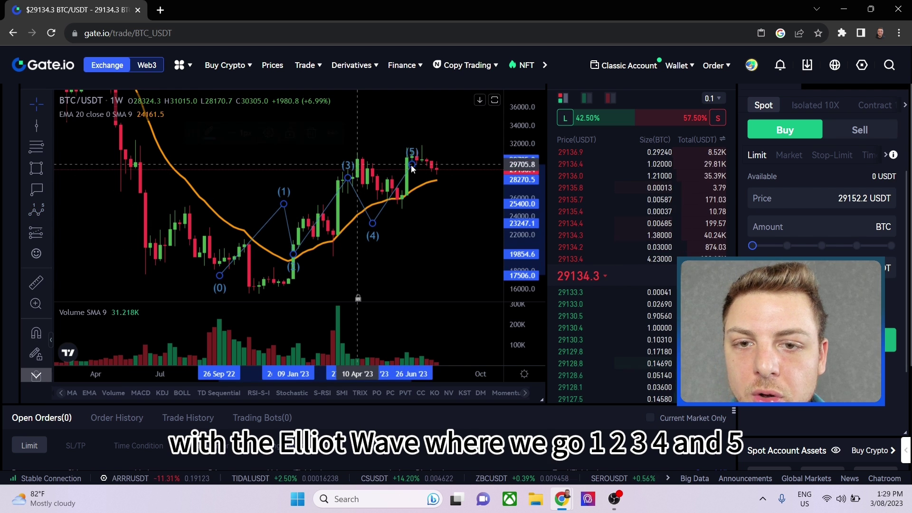
click(412, 159)
click(354, 203)
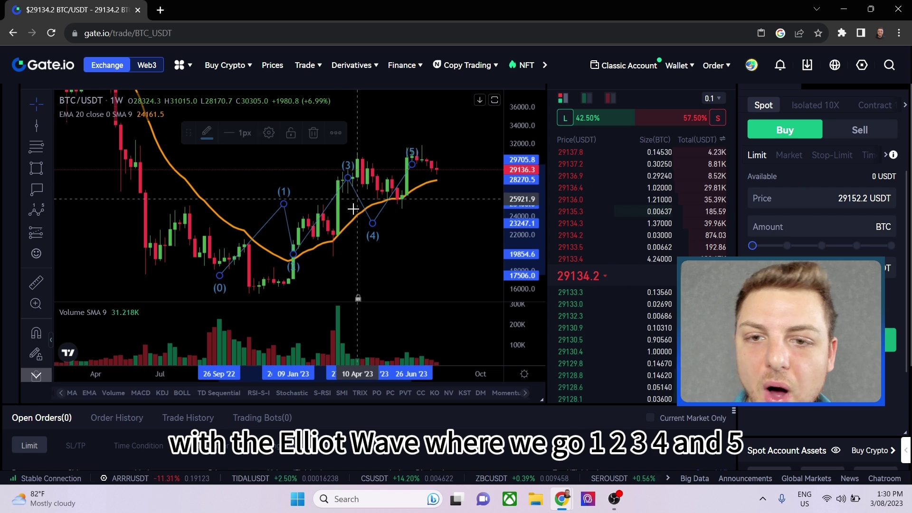
key(Delete)
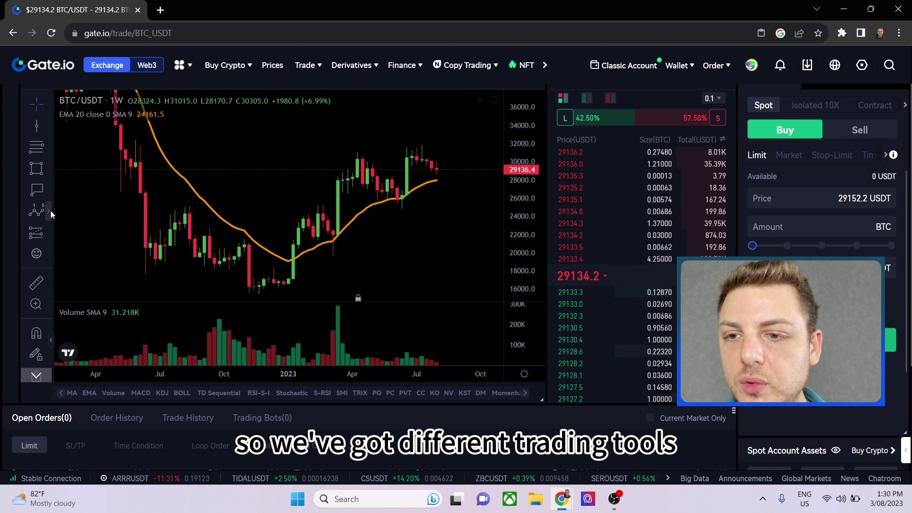
Place a Long Position just after the latest candle with its entry at about 28,792.4, and reset the chart view.
click(51, 210)
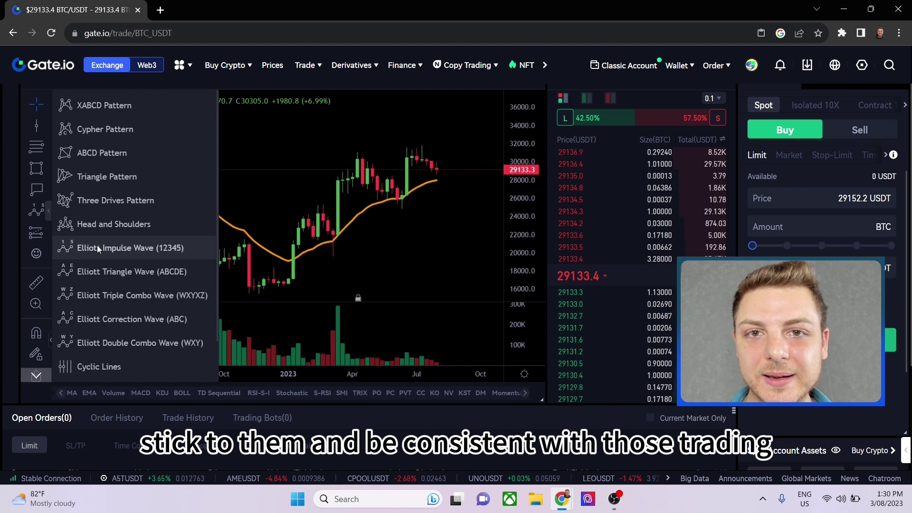
click(48, 231)
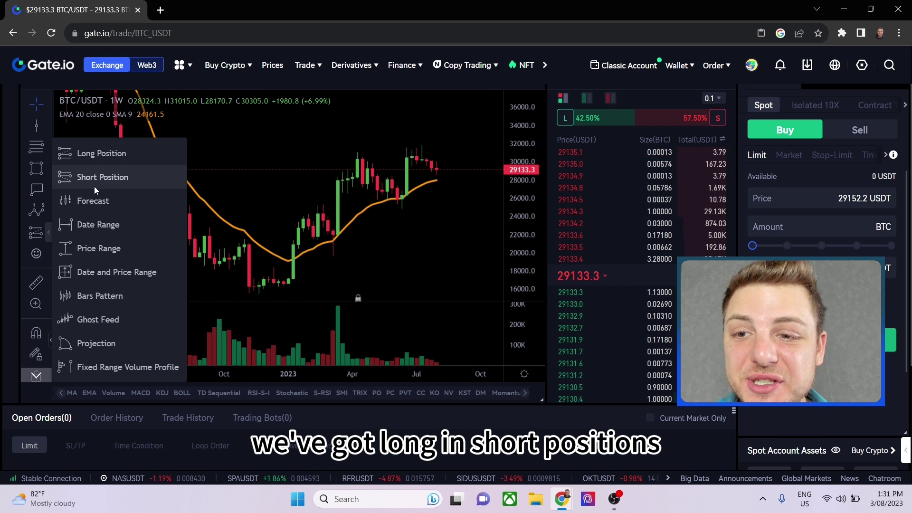
click(95, 153)
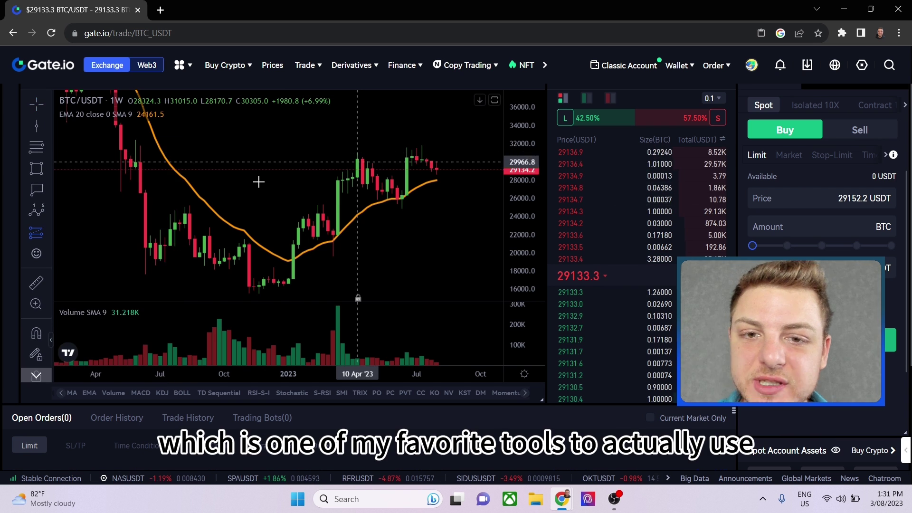
click(441, 173)
right_click(369, 116)
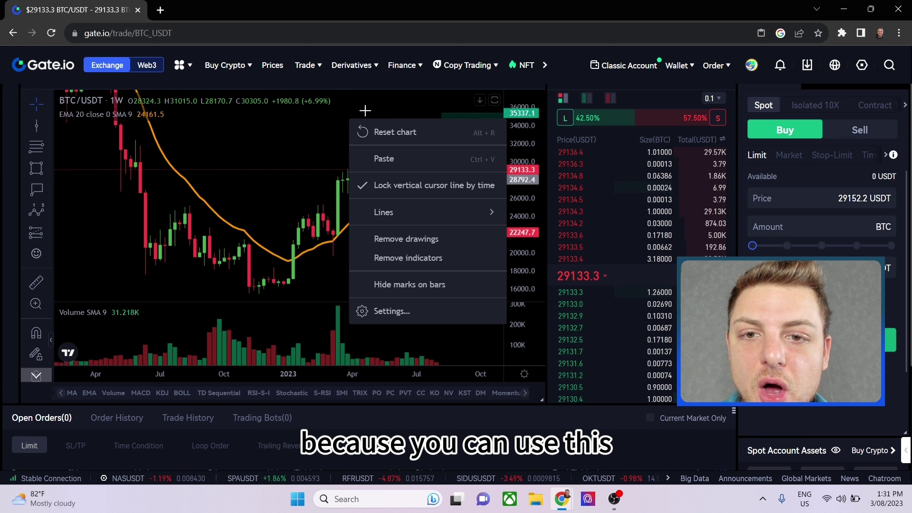
click(385, 131)
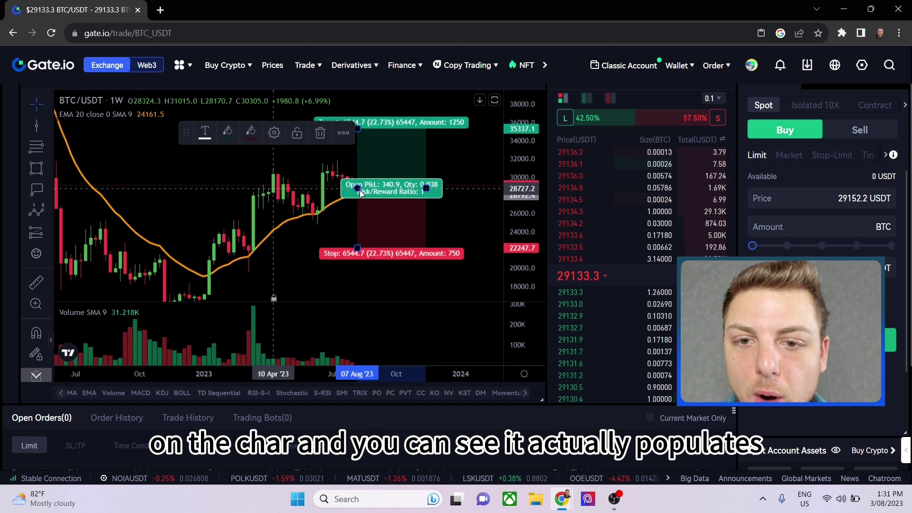
Adjust the long position to entry about 28,596.7 on 14 August 2023, target 35,903.6 and stop 26,770, and delete it.
mouse_move(359, 192)
mouse_down()
mouse_move(359, 163)
mouse_move(362, 190)
mouse_up()
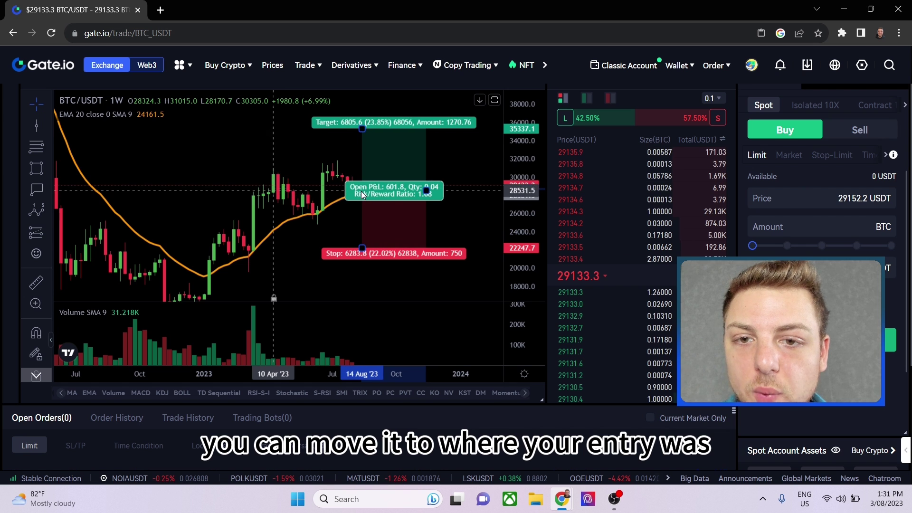
mouse_move(360, 129)
mouse_down()
mouse_move(362, 110)
mouse_move(363, 124)
mouse_up()
drag(362, 247, 362, 207)
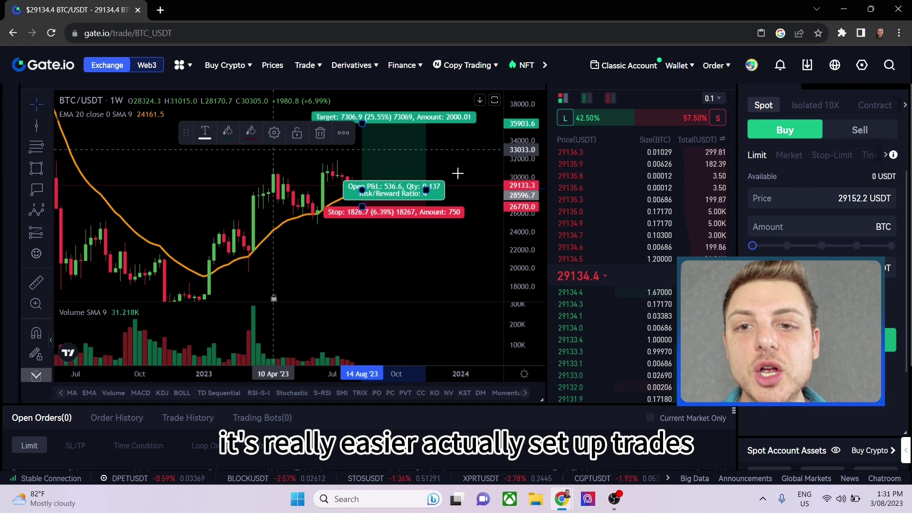
click(324, 133)
Place a Short Position at 14 August 2023 with entry about 29,705.8, stop about 33,033 and target about 20,833.2.
click(49, 232)
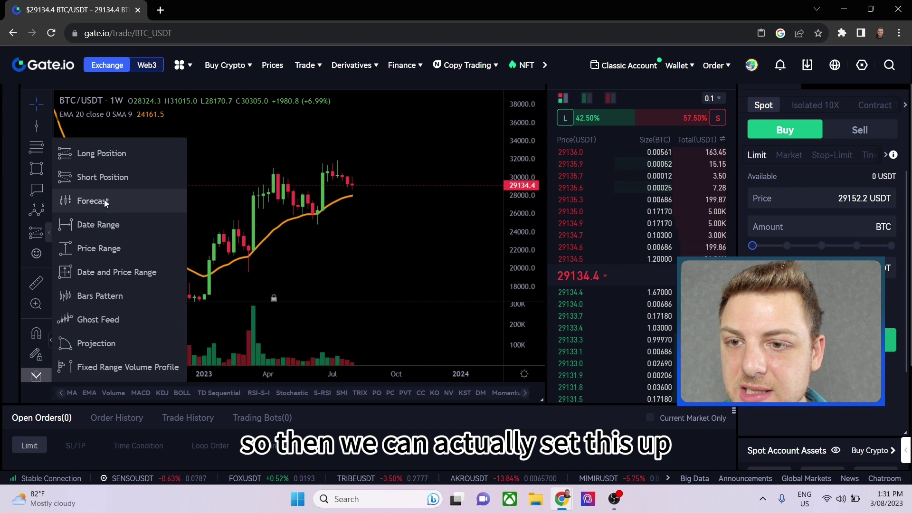
click(103, 177)
click(362, 180)
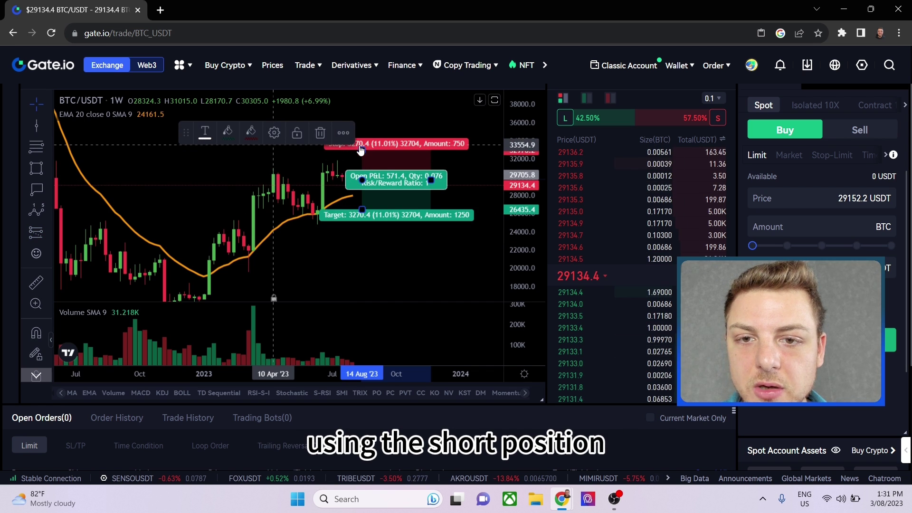
drag(360, 150, 361, 146)
drag(362, 209, 361, 261)
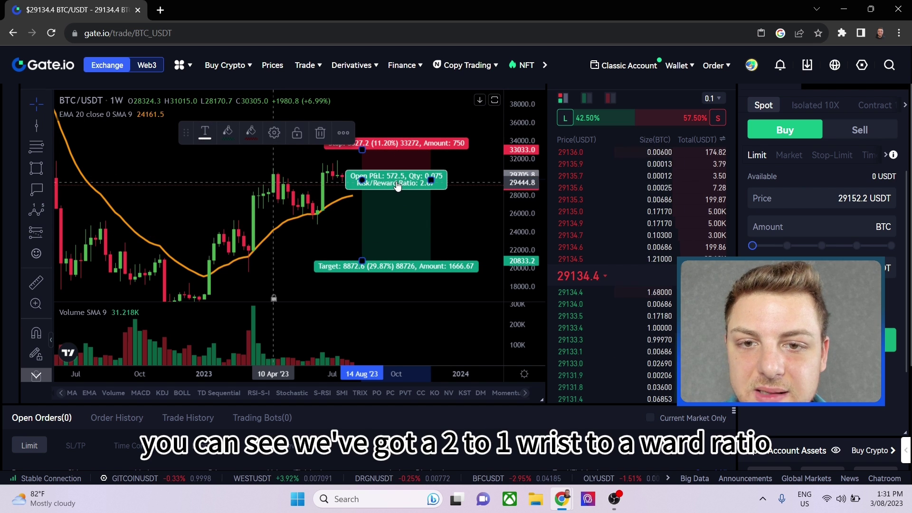
Extend the short position to about mid-December 2023 and adjust it to entry about 30,293, stop about 32,772.1 and target about 24,421.4.
drag(363, 151, 362, 161)
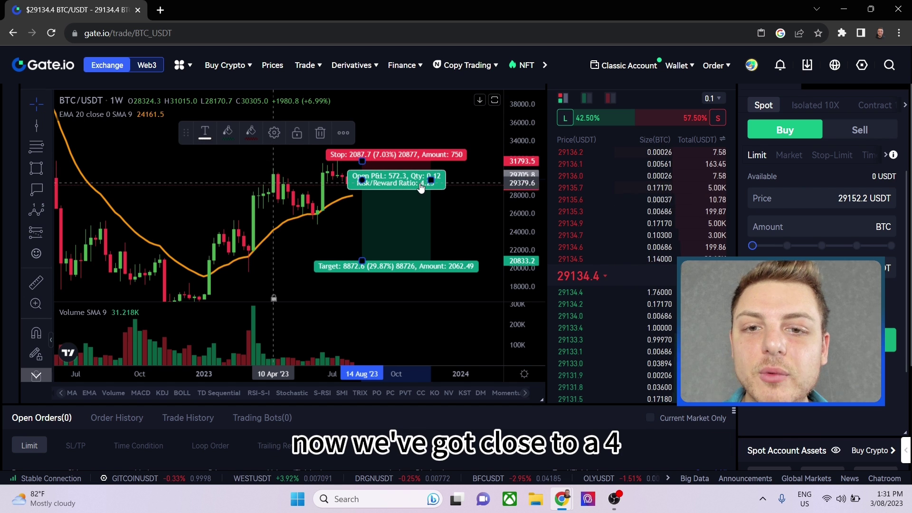
drag(430, 180, 451, 180)
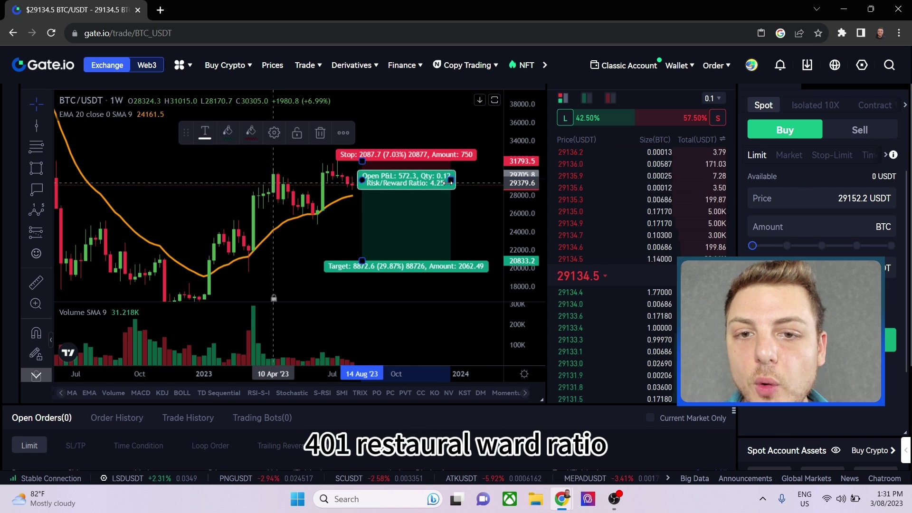
click(332, 220)
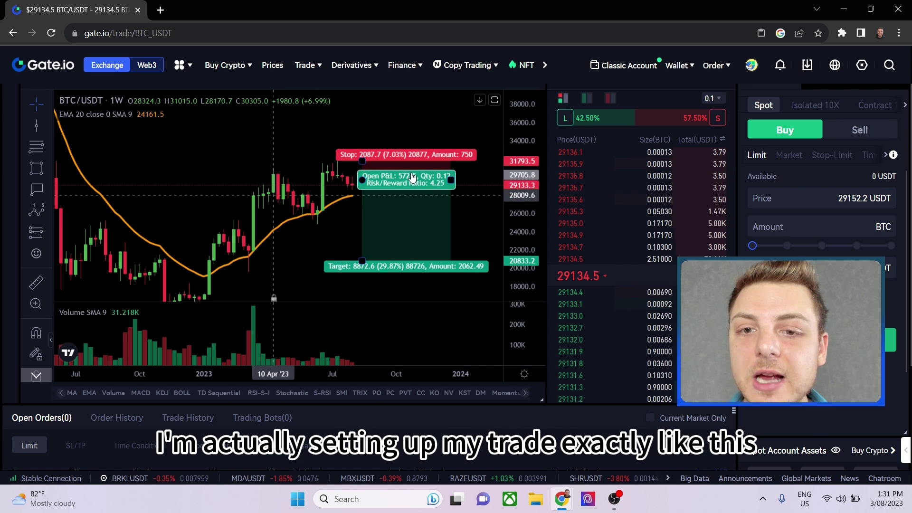
mouse_move(362, 160)
mouse_down()
mouse_move(361, 152)
mouse_move(361, 174)
mouse_up()
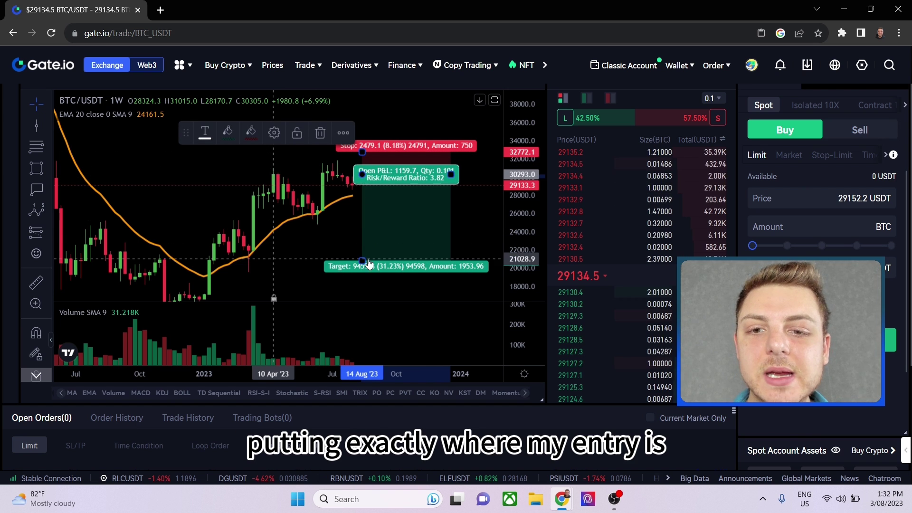
drag(362, 260, 360, 228)
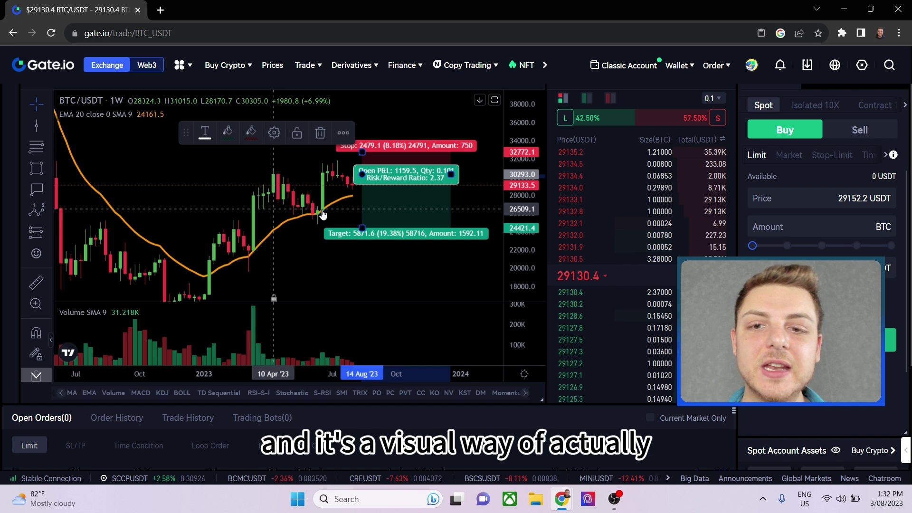
Place a left arrow icon at about 30,032 on 28 August 2023 and a down arrow icon at about 32,706.8 on 18 September 2023.
click(331, 208)
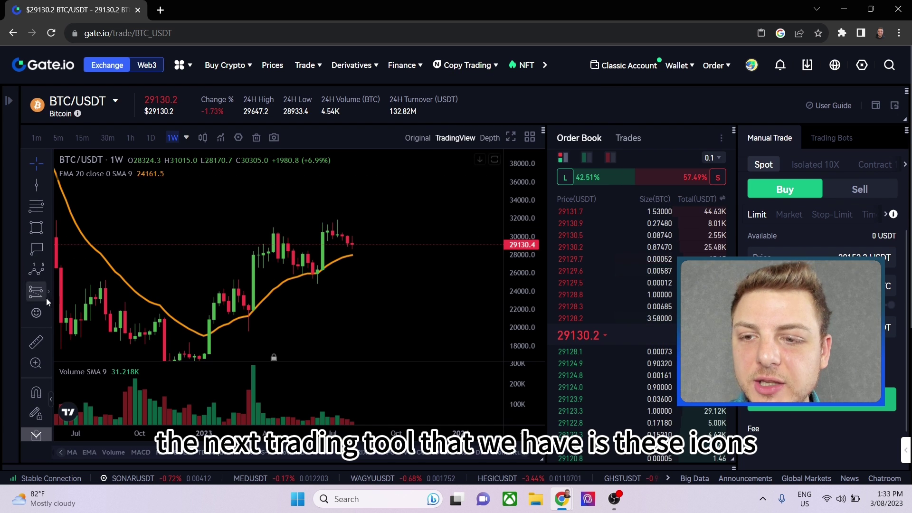
click(49, 315)
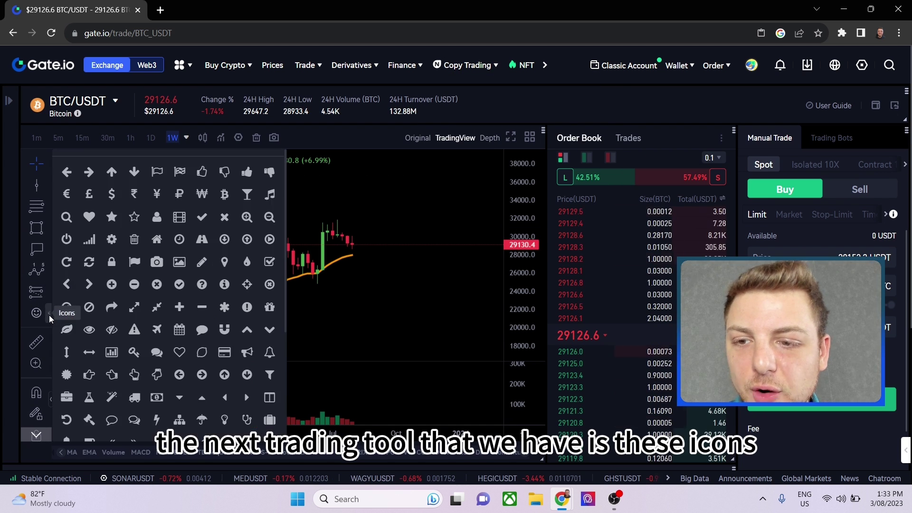
click(64, 176)
click(373, 237)
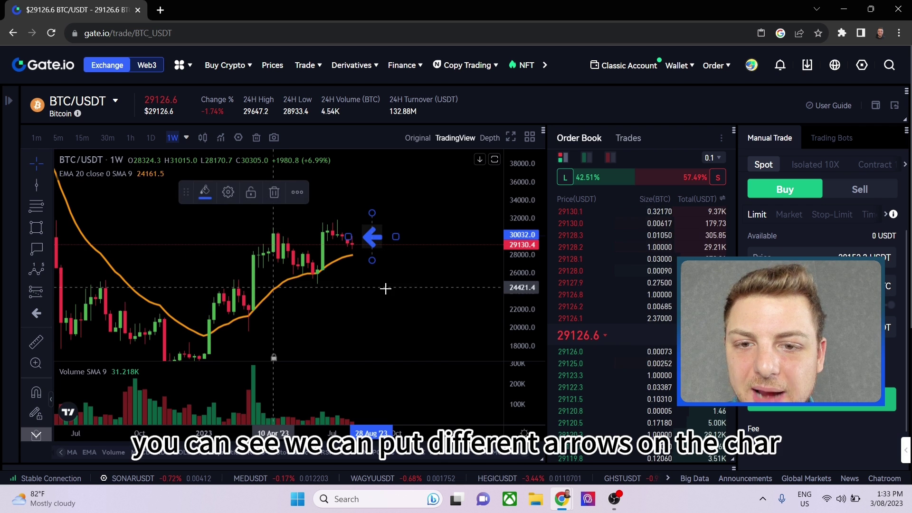
click(49, 314)
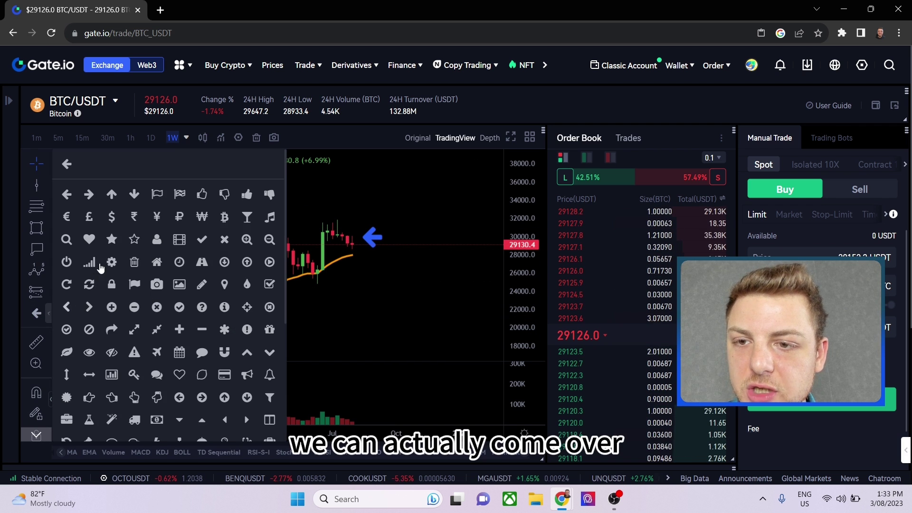
click(135, 192)
click(386, 214)
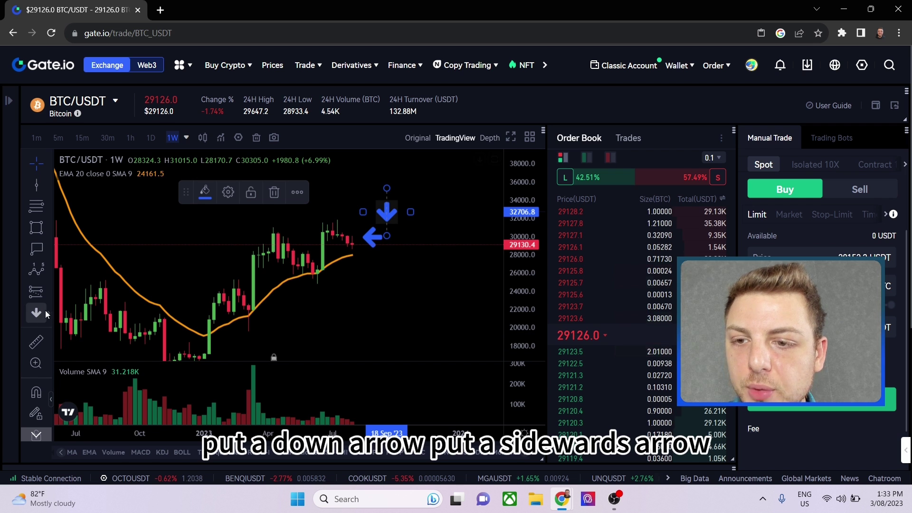
Place an outlined thumbs-up icon on the chart at about 34,000, beyond the down arrow.
click(48, 311)
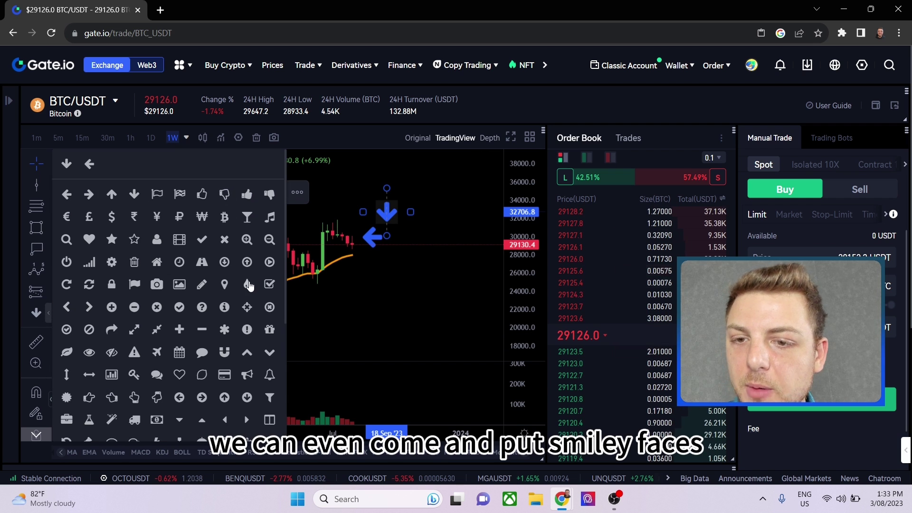
click(208, 198)
click(411, 199)
right_click(427, 306)
key(Escape)
Delete the down arrow, left arrow and thumbs-up icons from the chart.
click(386, 211)
key(Delete)
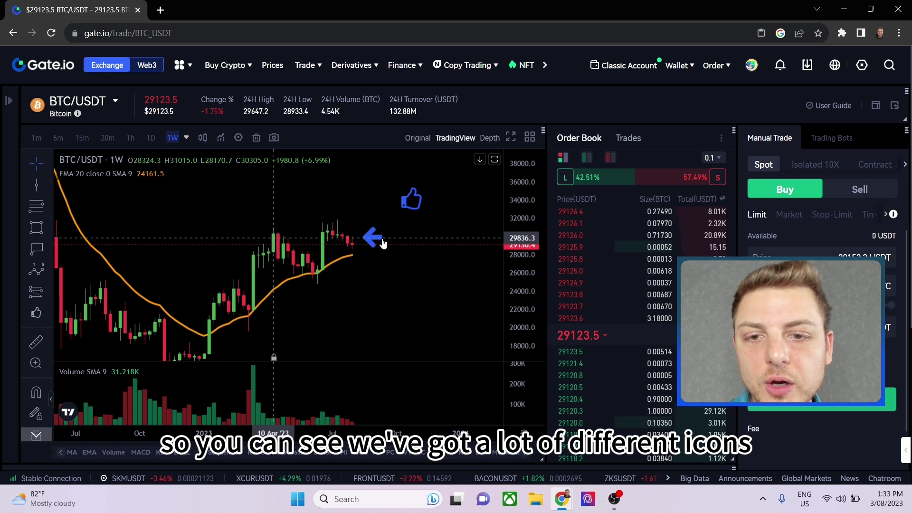
click(382, 242)
key(Delete)
click(410, 204)
key(Delete)
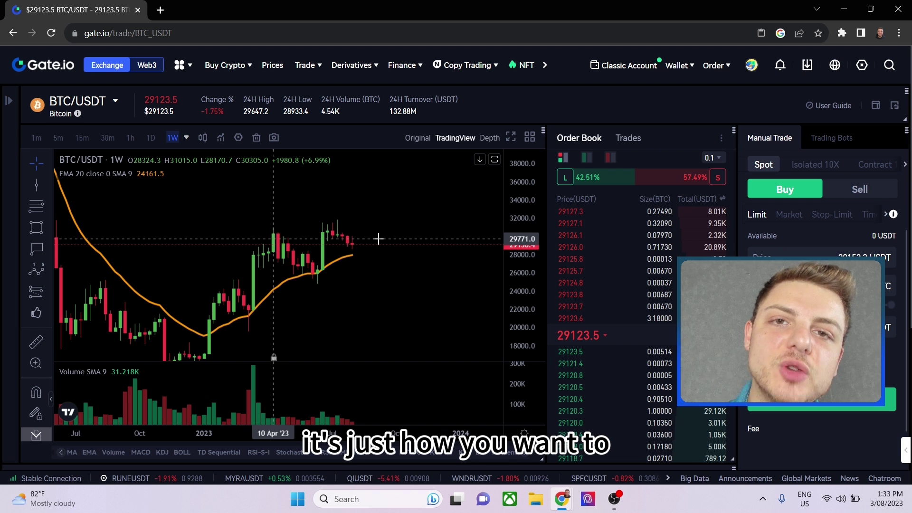
Look through the complete set of chart icons down to the last row and close it without picking one.
click(48, 311)
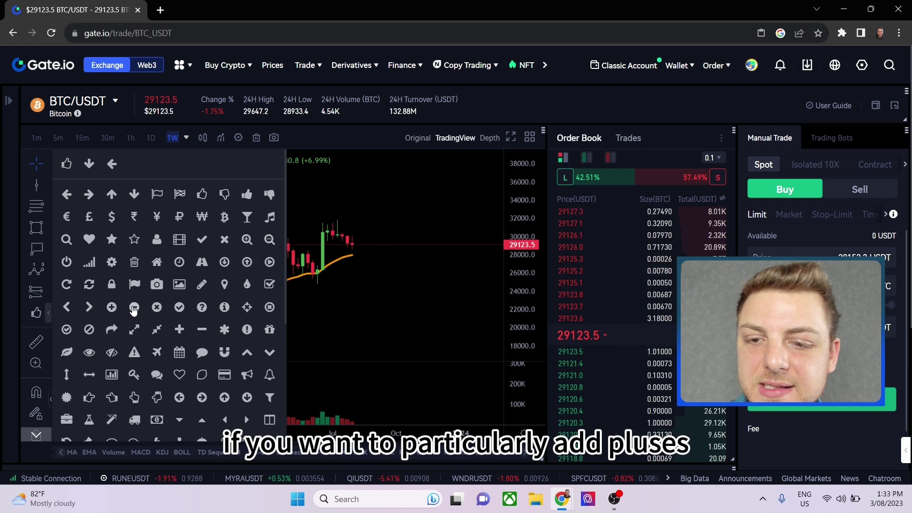
scroll(133, 310, down, 4)
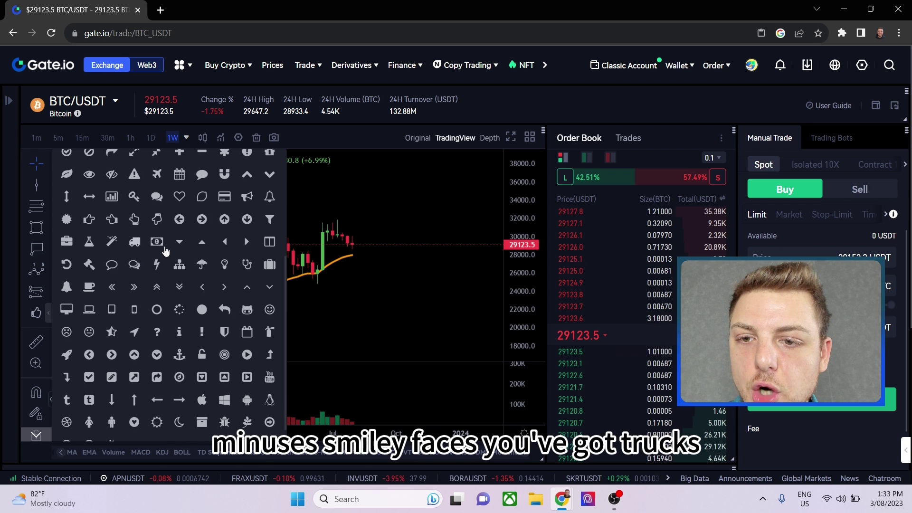
scroll(161, 250, down, 1)
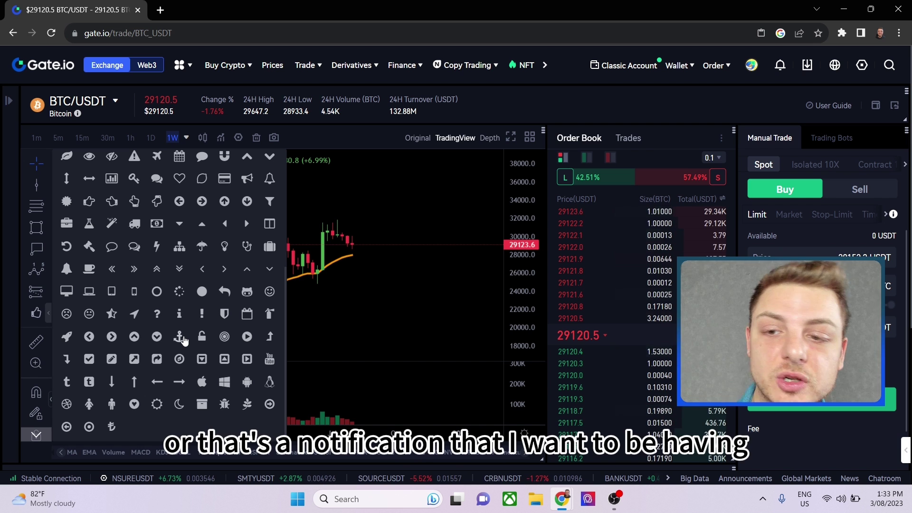
right_click(326, 293)
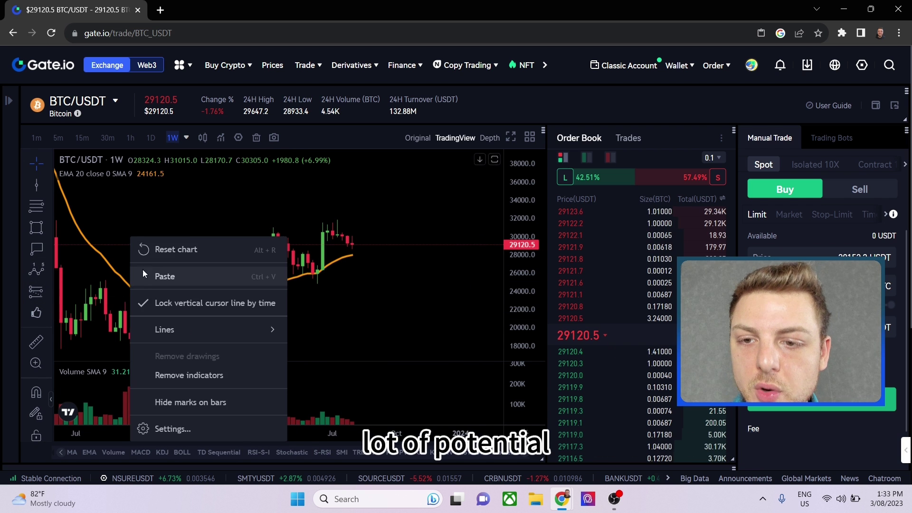
click(209, 227)
Measure the price drop from about 29,118.6 on 28 August 2023 to about 26,639.5 on 16 October 2023.
scroll(42, 349, down, 2)
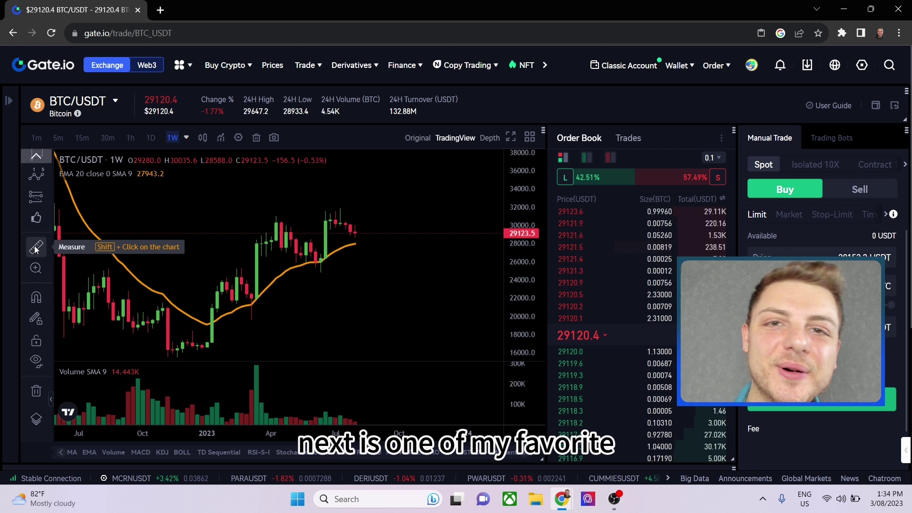
click(36, 247)
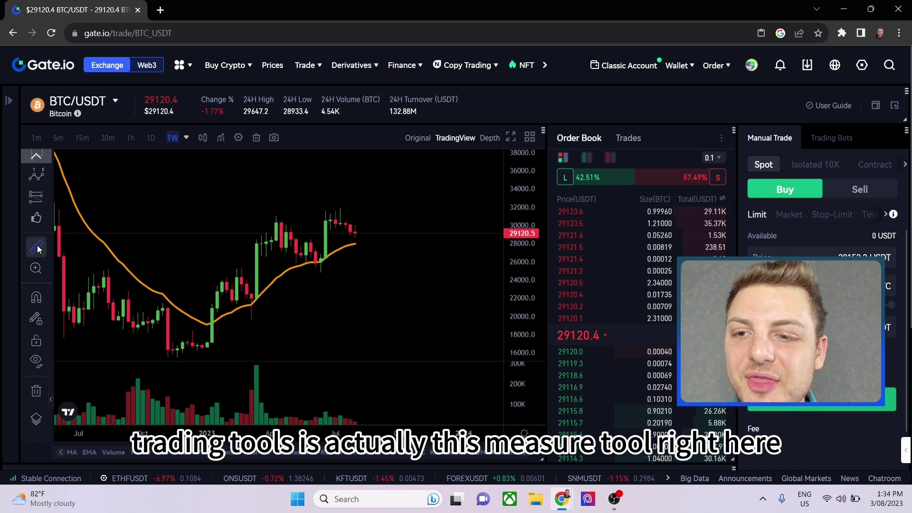
click(374, 233)
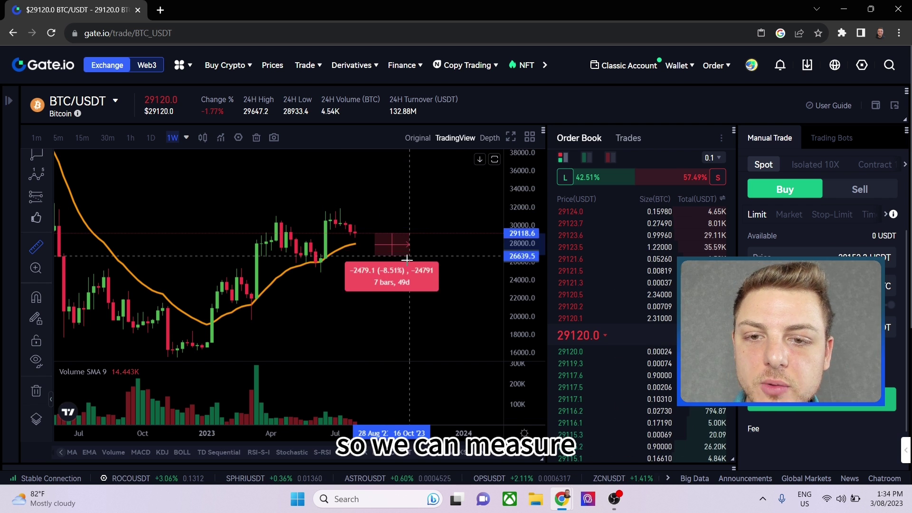
click(386, 236)
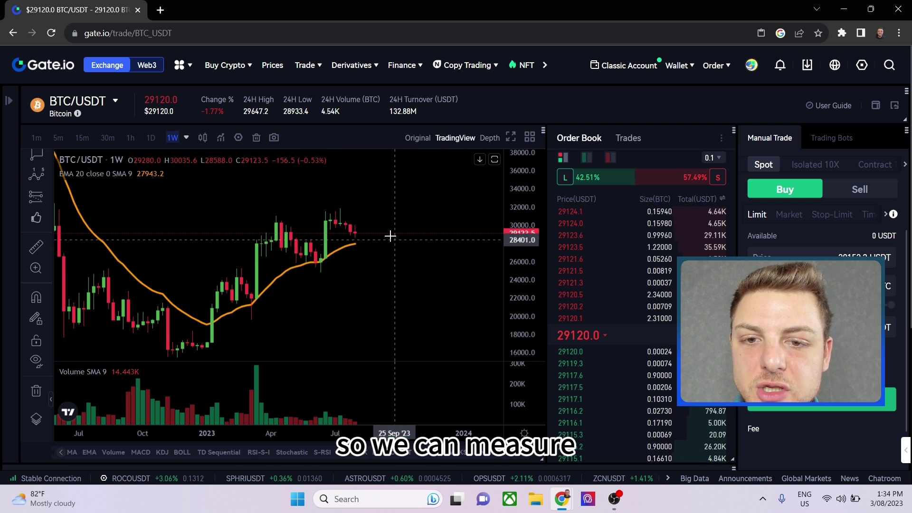
Measure the potential price rise from about 29,053.4 on 2 October 2023 to about 36,034.1 on 27 November 2023.
click(37, 255)
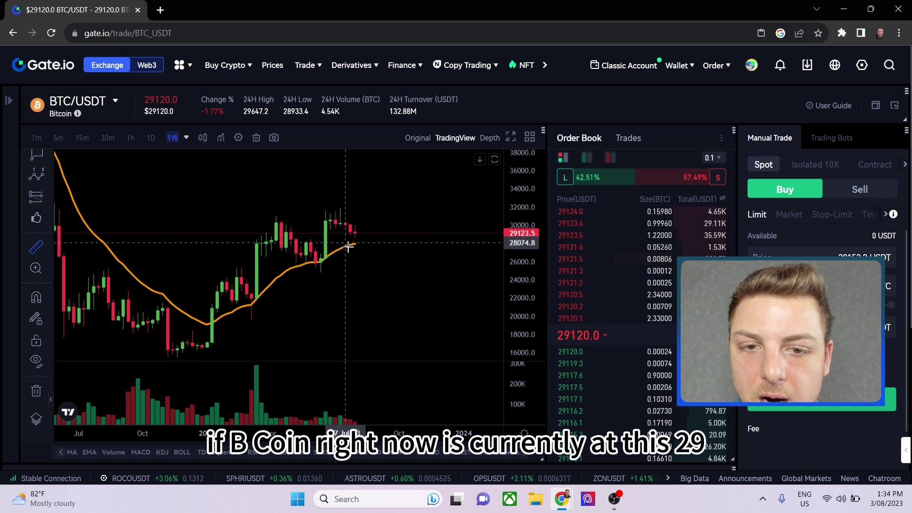
click(399, 233)
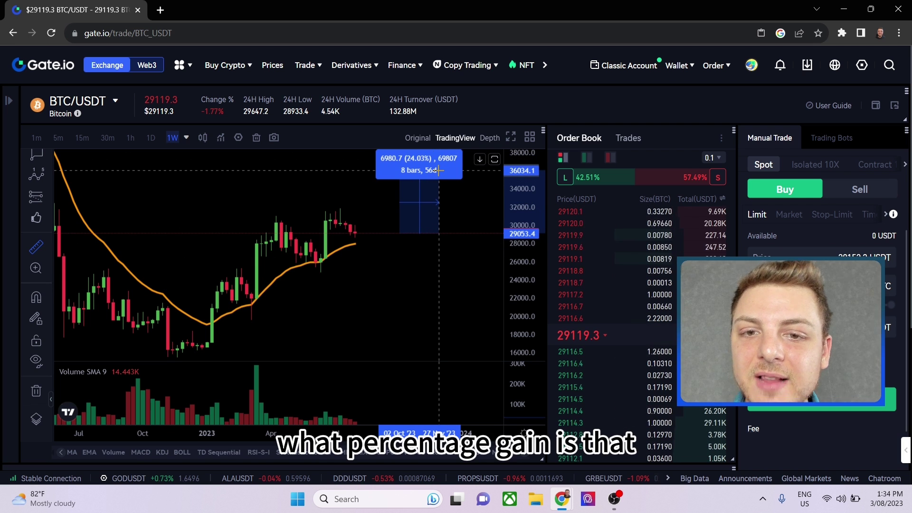
click(437, 170)
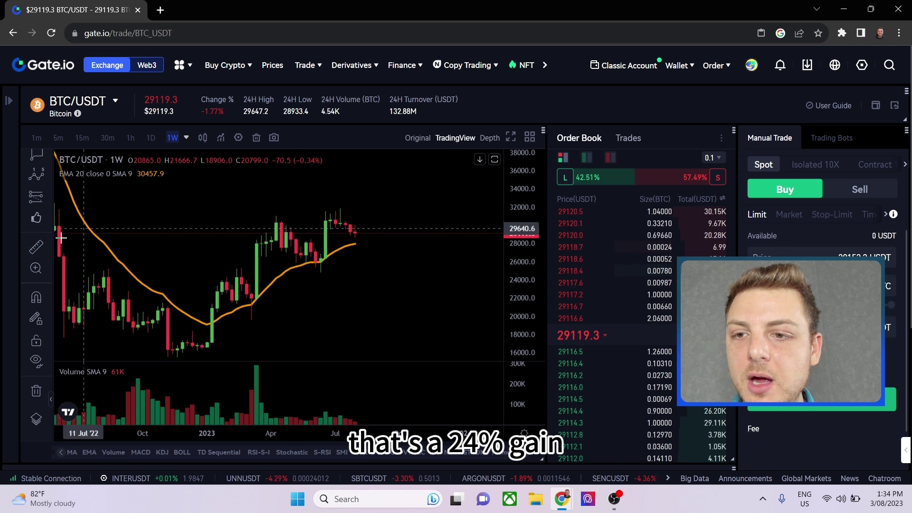
Measure the price move from about 25,204.3 on 12 June 2023 to about 31,597.8 on 7 August 2023, and clear the measurement.
click(35, 246)
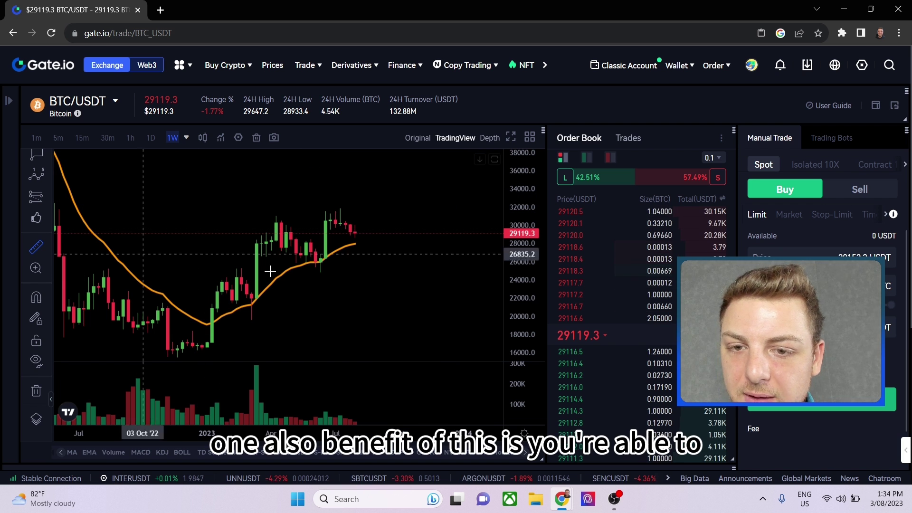
click(321, 269)
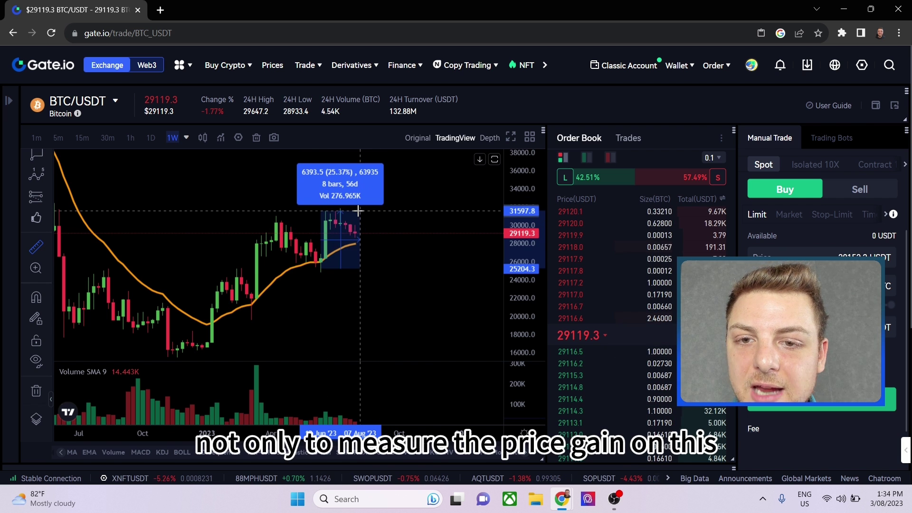
click(358, 211)
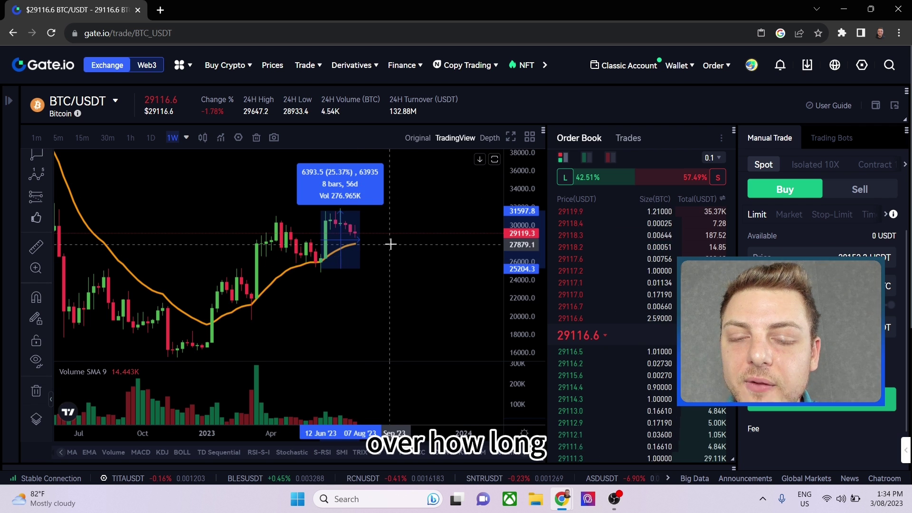
click(378, 290)
Measure the rise from the bottom at about 16,396.9 on 7 November 2022 to about 30,488.7 at the latest candles, and clear the measurement.
click(36, 247)
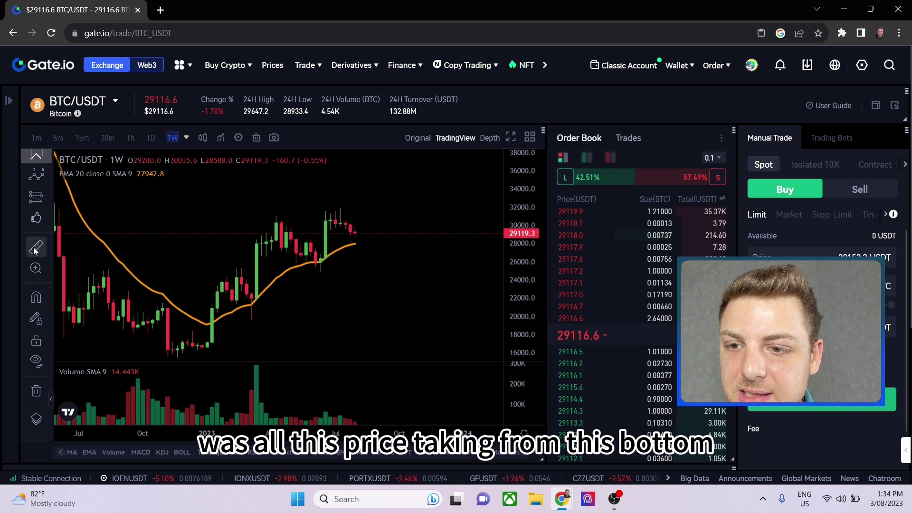
click(166, 350)
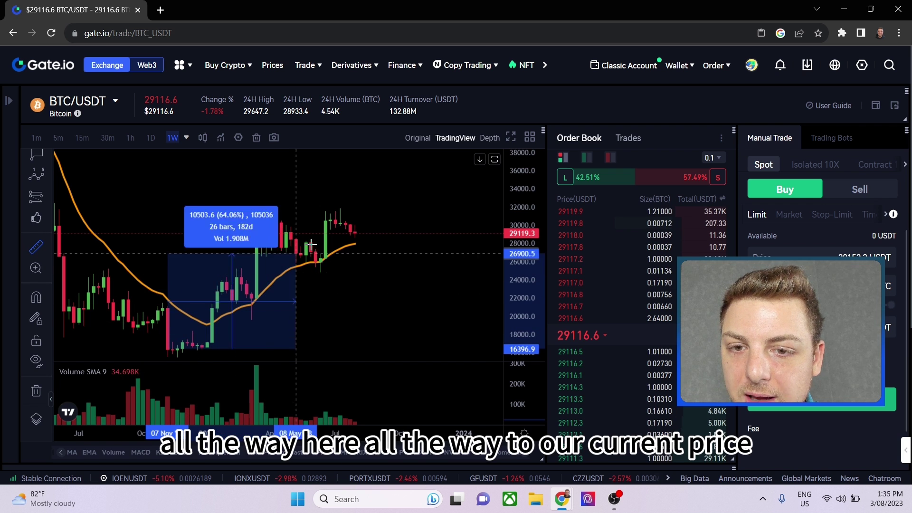
click(356, 220)
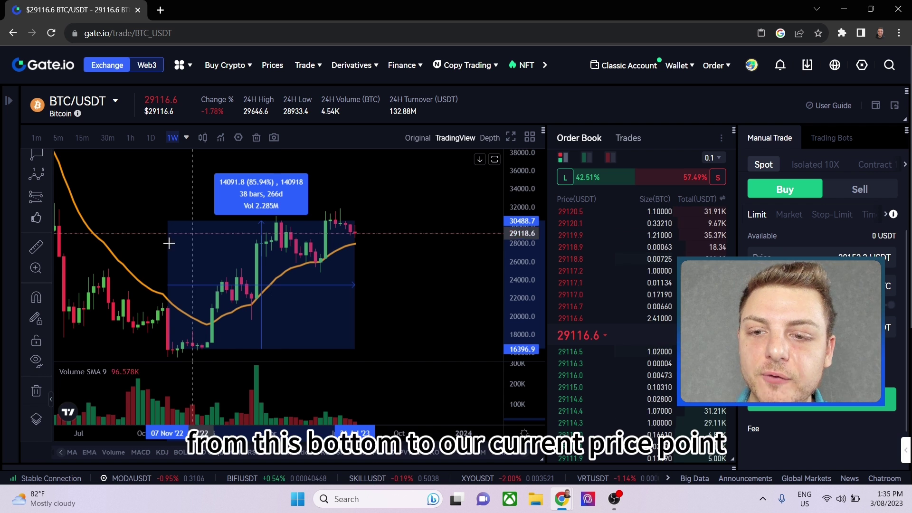
click(369, 252)
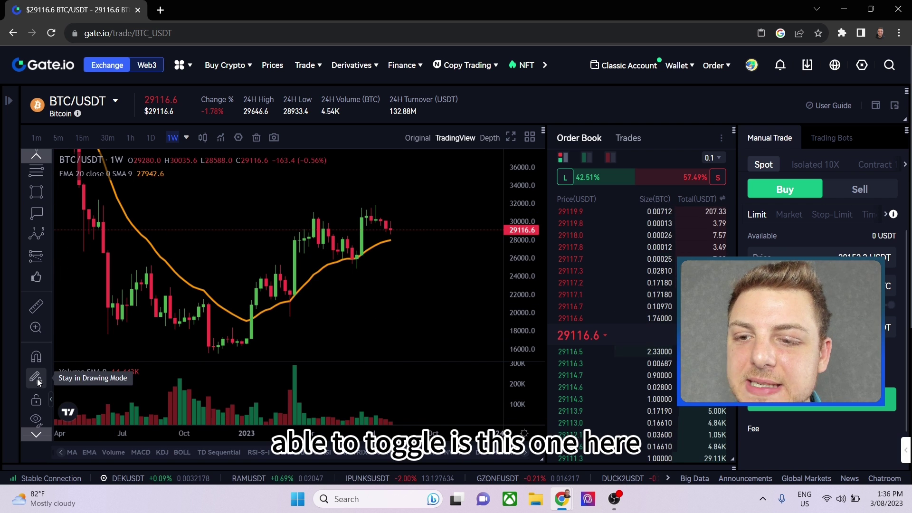
Draw a looping freehand Brush stroke below the latest candles and delete it.
scroll(33, 317, up, 2)
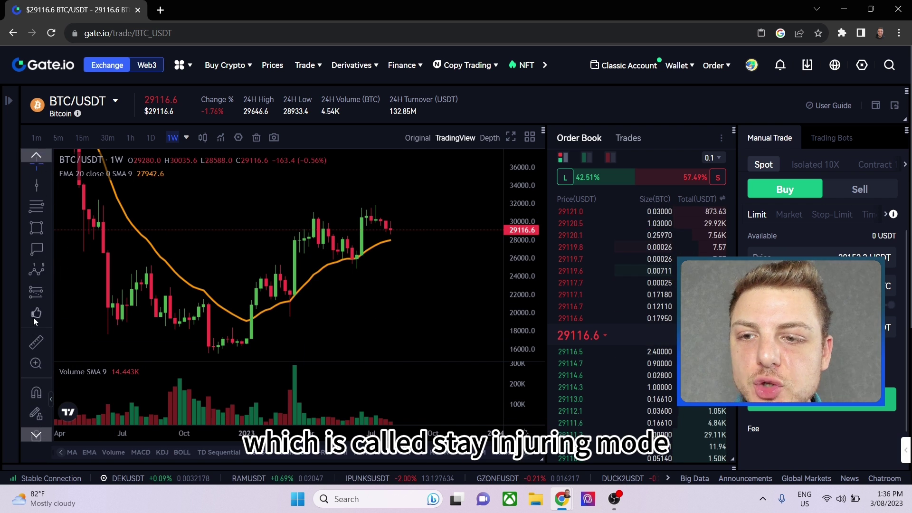
click(49, 227)
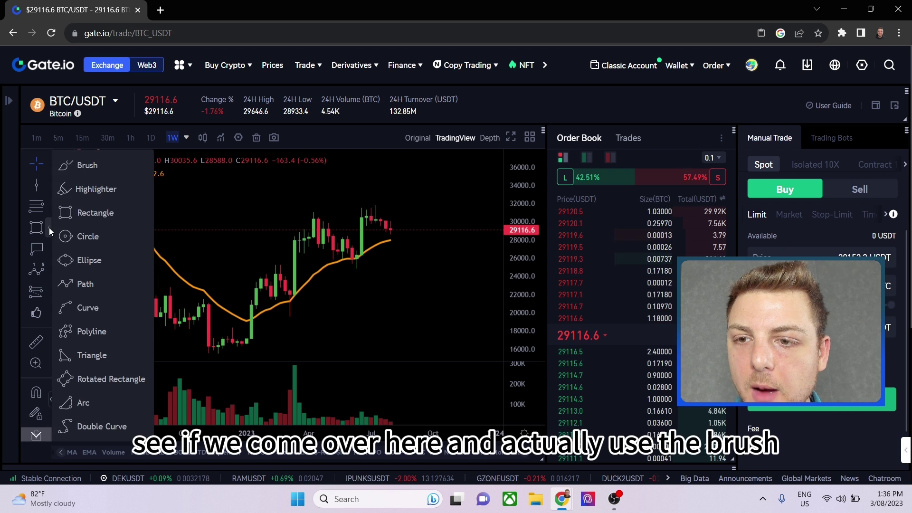
click(87, 165)
drag(361, 259, 363, 260)
mouse_move(378, 267)
mouse_down()
mouse_move(402, 283)
mouse_move(429, 259)
mouse_up()
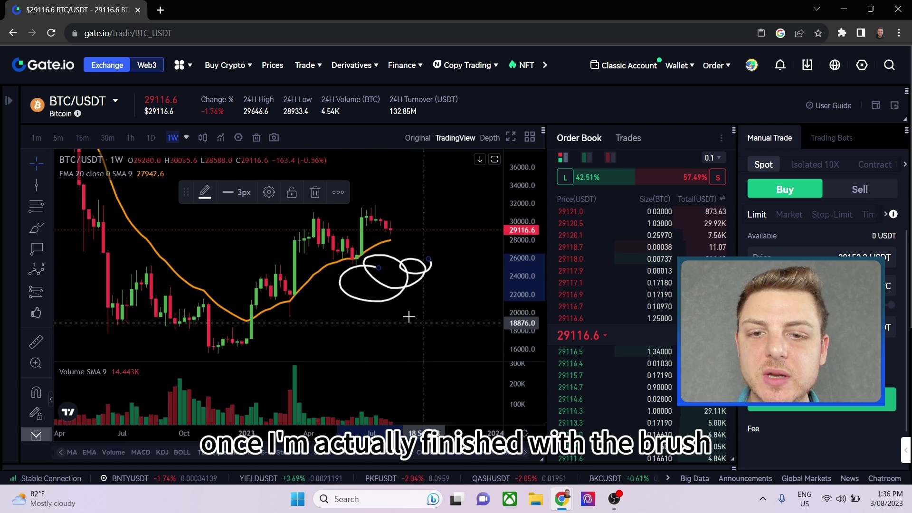
click(423, 309)
mouse_move(423, 309)
mouse_down()
mouse_move(417, 294)
mouse_move(402, 297)
mouse_up()
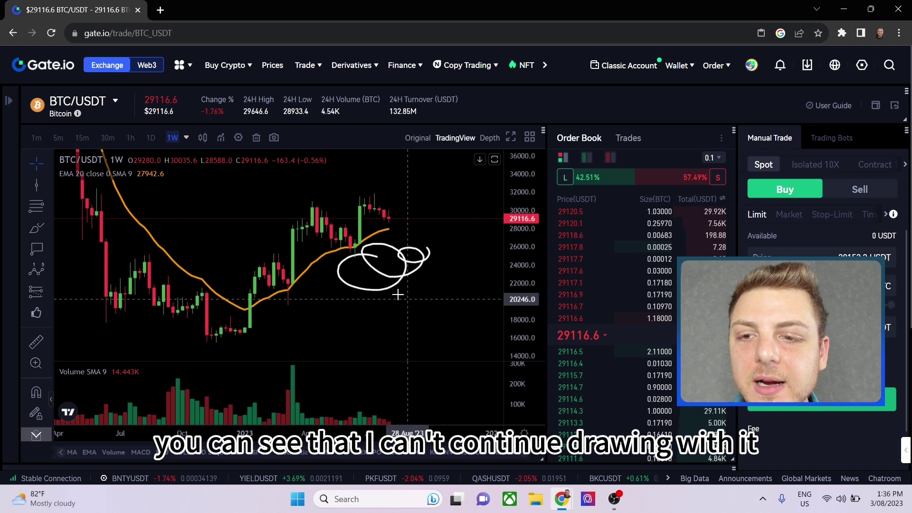
click(401, 282)
key(Delete)
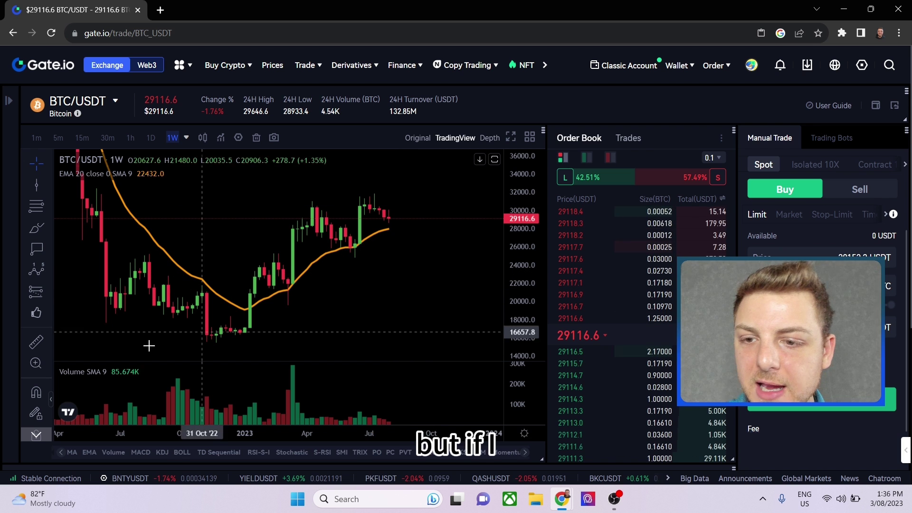
Enable Stay in Drawing Mode, and draw five looping Brush strokes in succession over and around the 2023 candles.
click(35, 411)
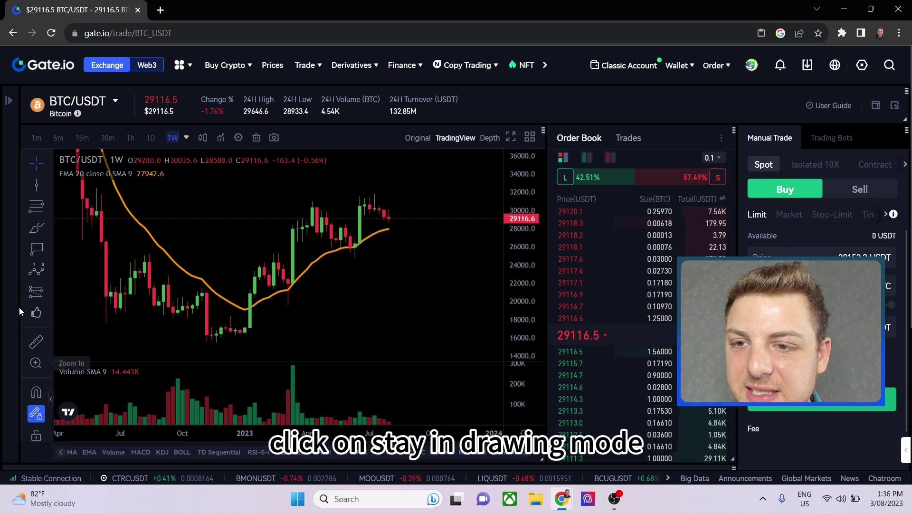
click(36, 228)
drag(251, 243, 353, 242)
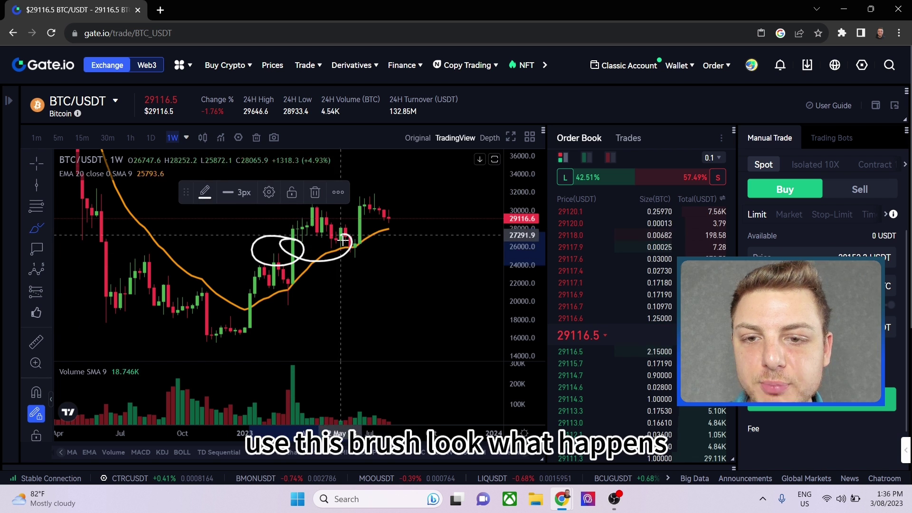
mouse_move(295, 288)
mouse_down()
mouse_move(336, 295)
mouse_move(422, 276)
mouse_up()
drag(412, 232, 462, 243)
drag(437, 179, 418, 182)
drag(354, 210, 297, 228)
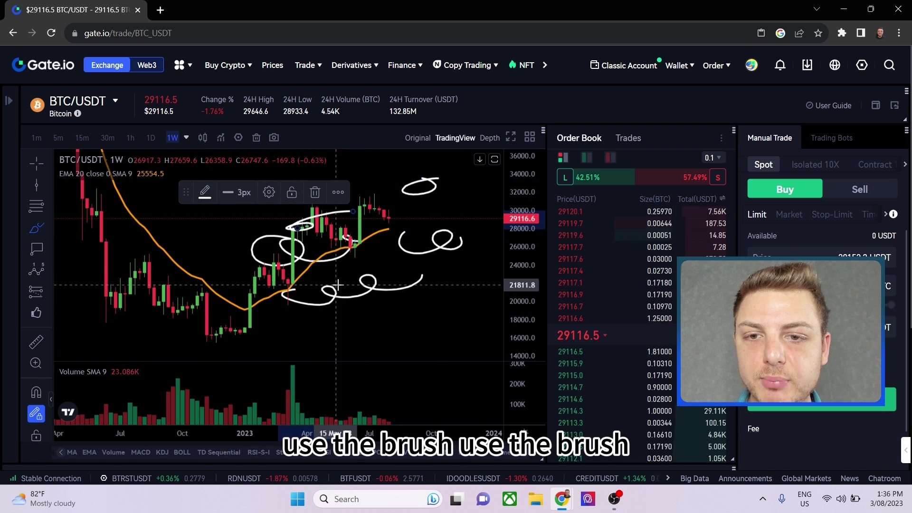
key(Delete)
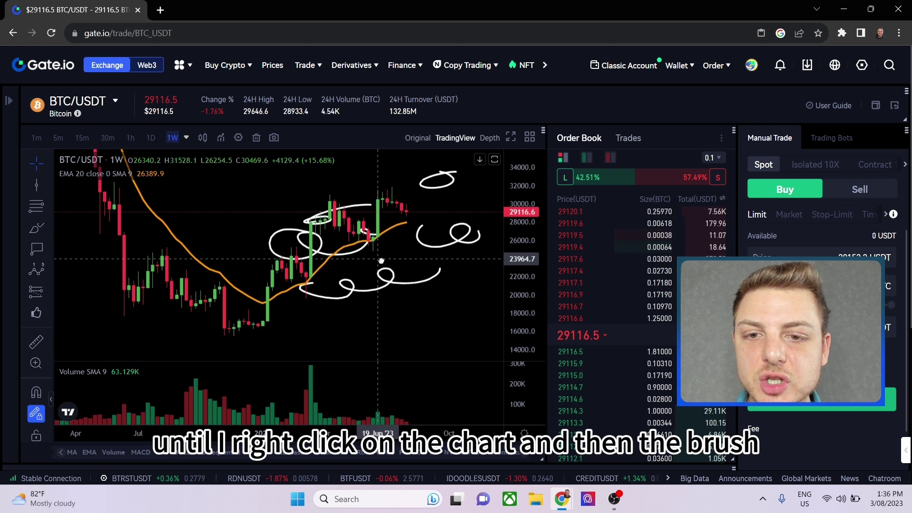
Undo the five looping Brush strokes over and around the 2023 candles.
key(ctrl+z)
key(ctrl+z)
key(ctrl+z)
key(ctrl+z)
key(ctrl+z)
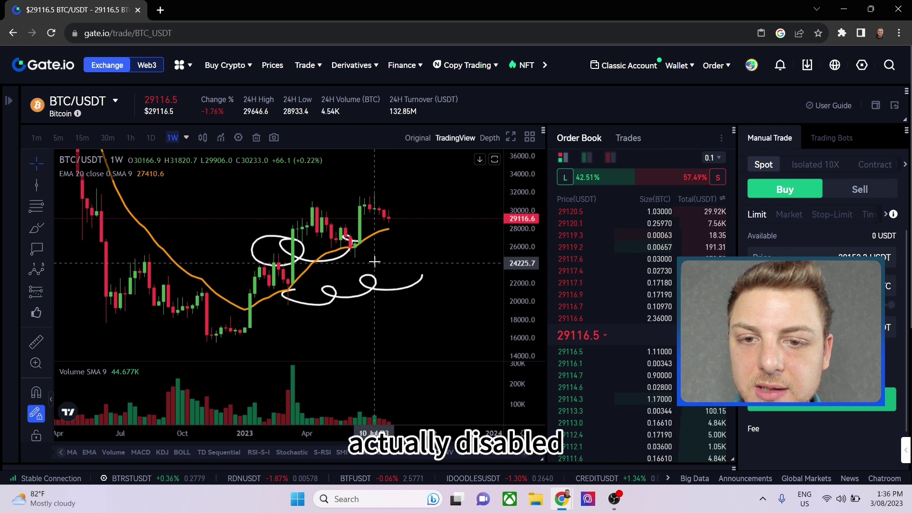
Circle the late-January, late-March and early-July 2023 candles with three small Brush strokes, and undo the three circles.
click(36, 414)
click(36, 228)
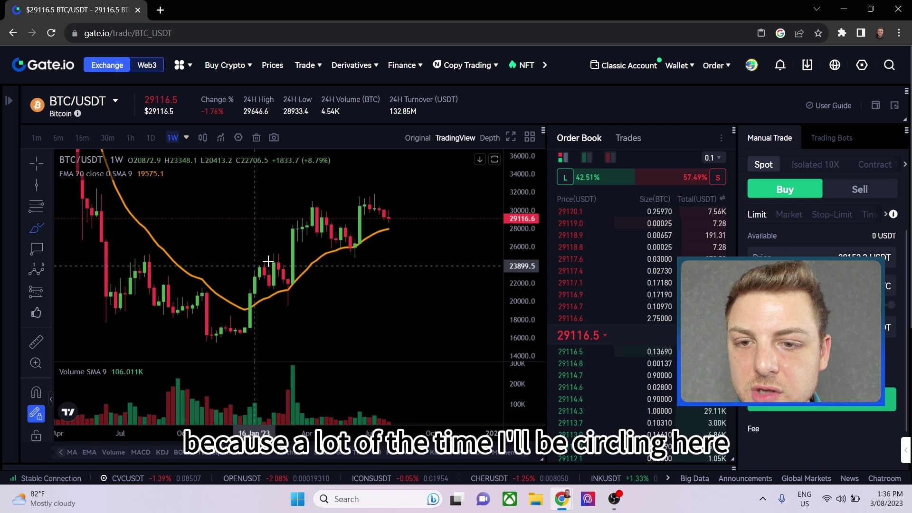
drag(267, 259, 264, 257)
drag(311, 215, 309, 216)
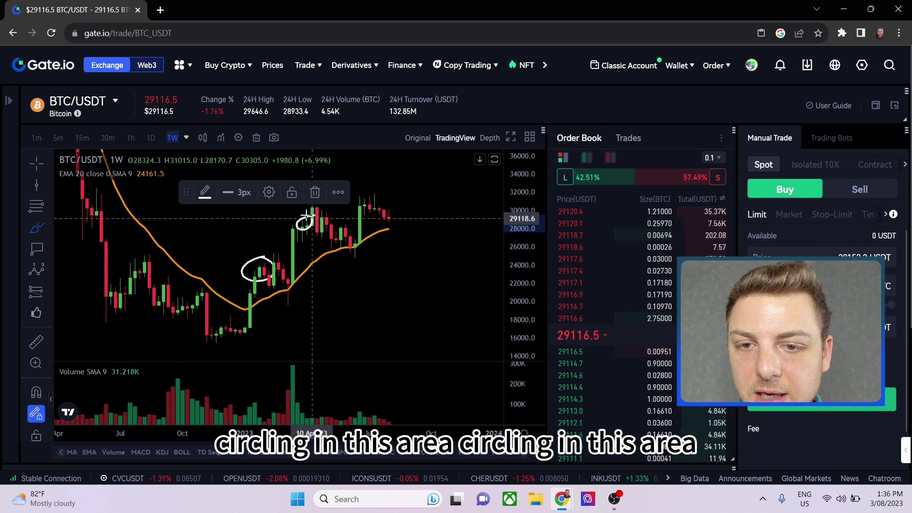
drag(378, 191, 376, 192)
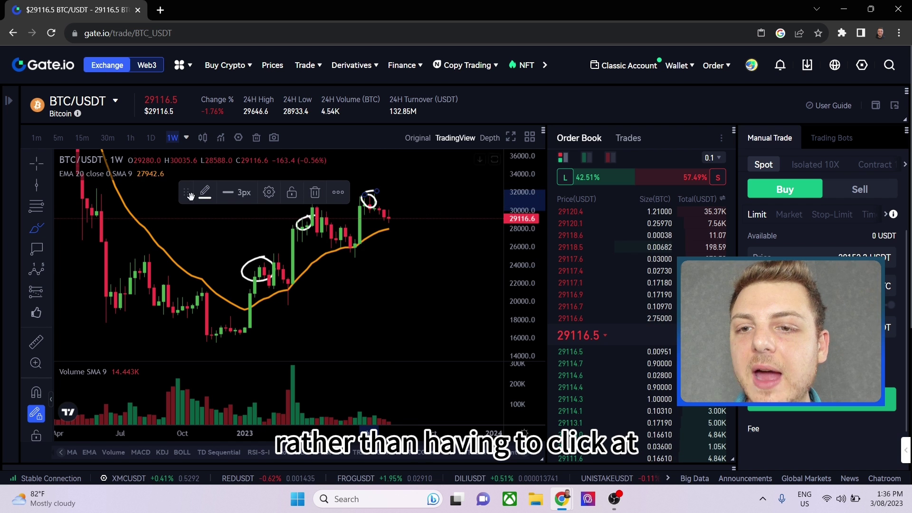
key(ctrl+z)
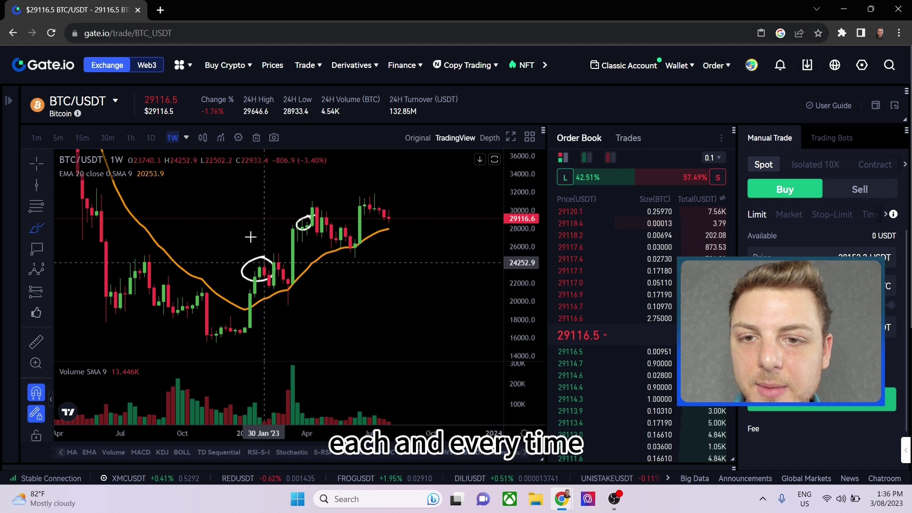
key(ctrl+z)
key(ctrl+z)
Hide all drawings on the chart and show them again.
scroll(40, 307, down, 2)
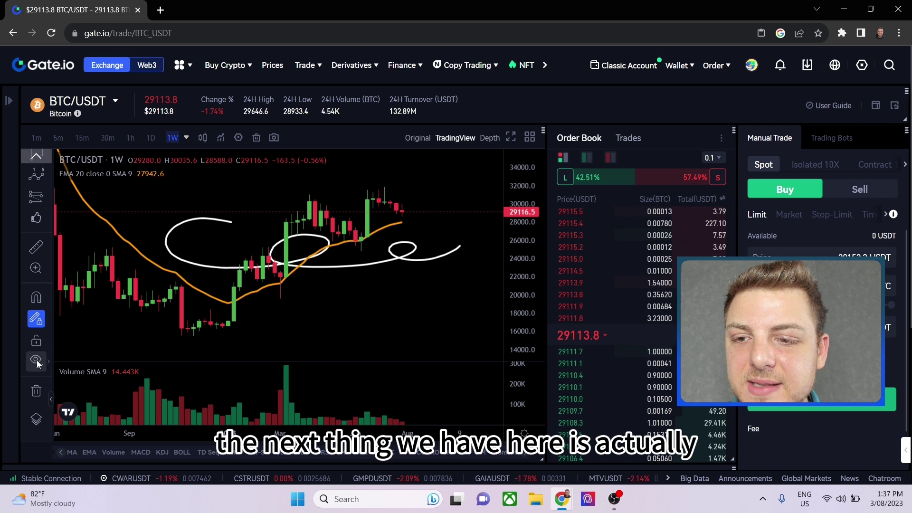
click(36, 361)
click(37, 361)
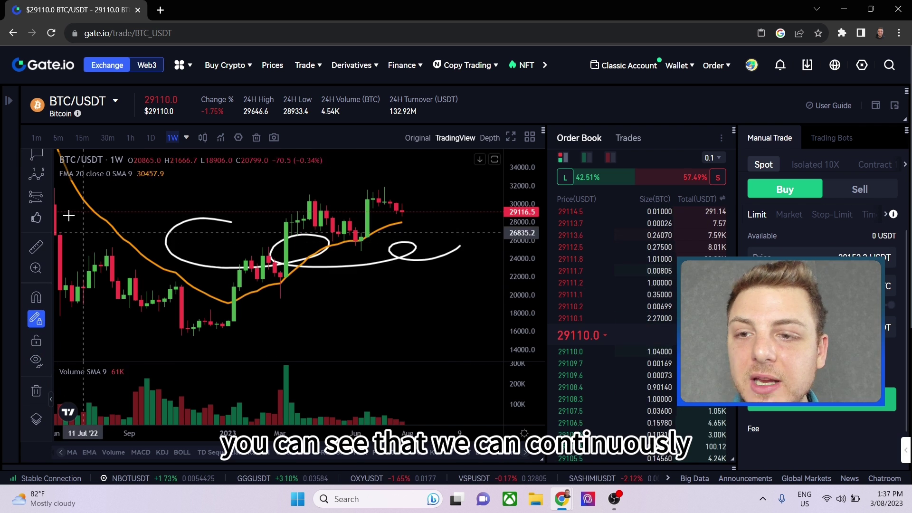
Draw a five-wave Elliott impulse, starting near 18,288.8 on 26 September 2022, with wave 2 near 17,701.7 in March 2023, ending near 29,000.
click(37, 175)
click(147, 310)
click(205, 236)
click(280, 315)
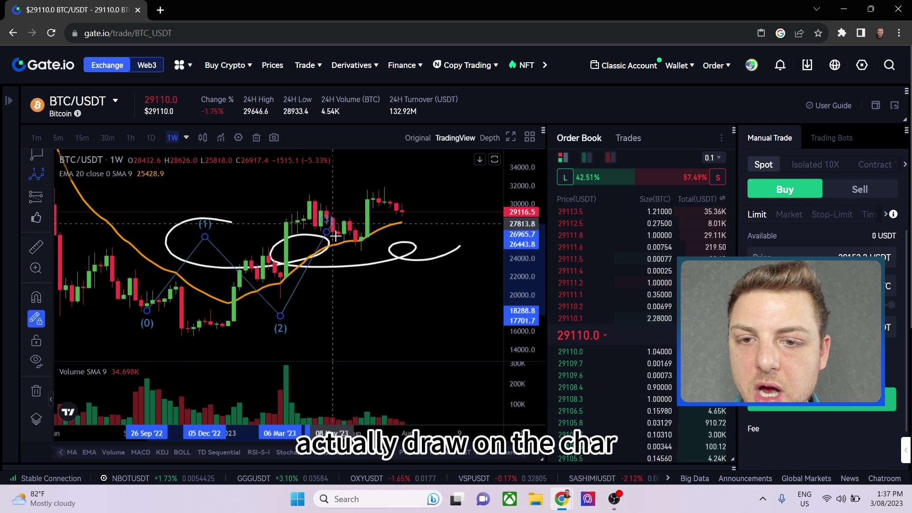
click(327, 219)
click(383, 285)
click(430, 213)
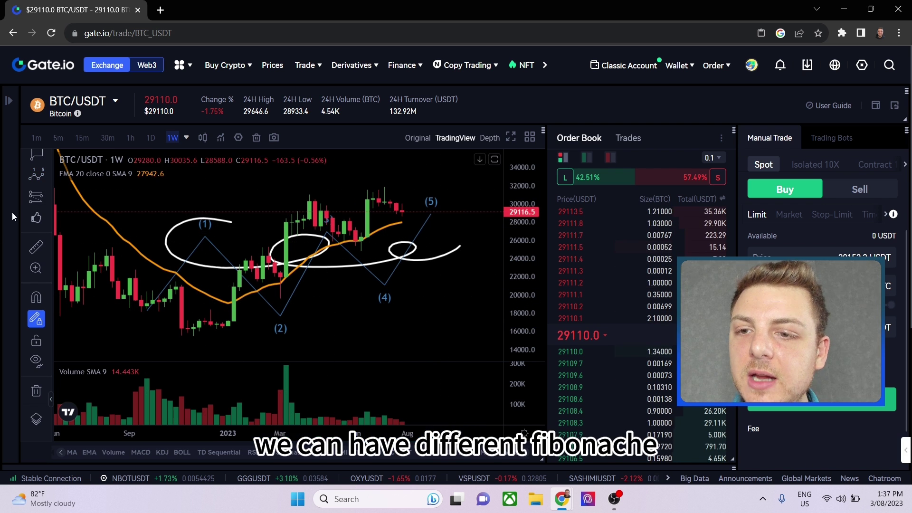
Hide the Elliott wave and Brush drawings, and restore their visibility.
click(36, 362)
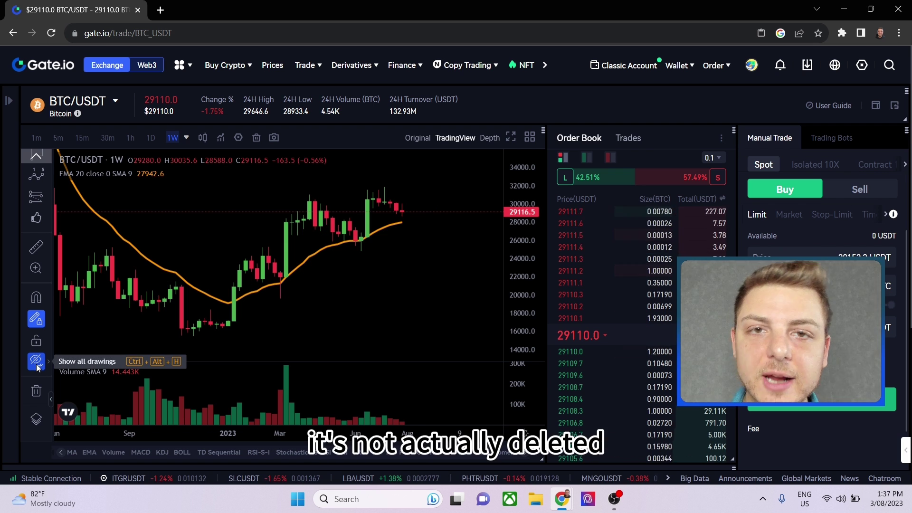
click(37, 365)
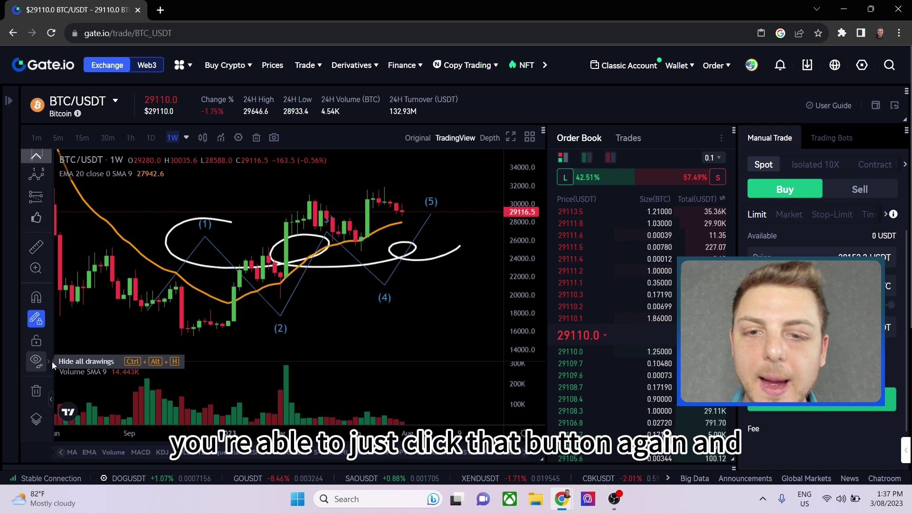
Remove all drawings from the chart, keeping the indicators.
right_click(331, 303)
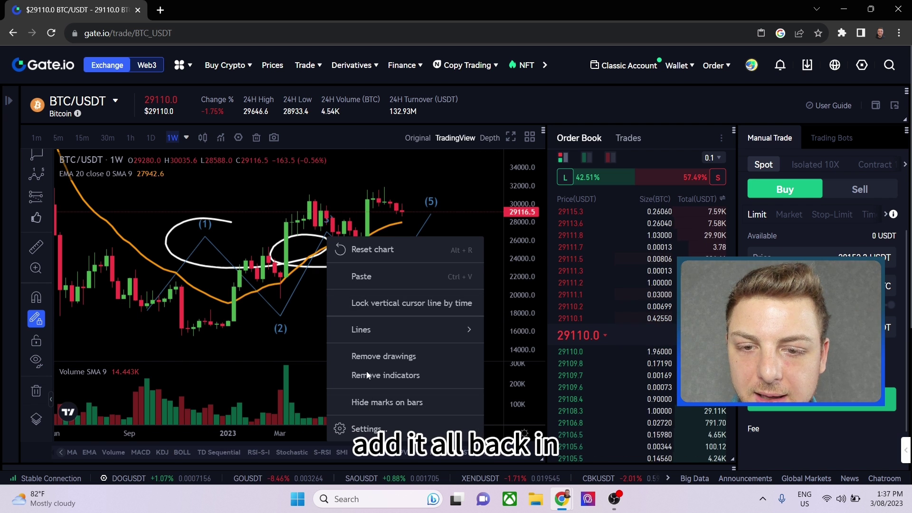
click(370, 355)
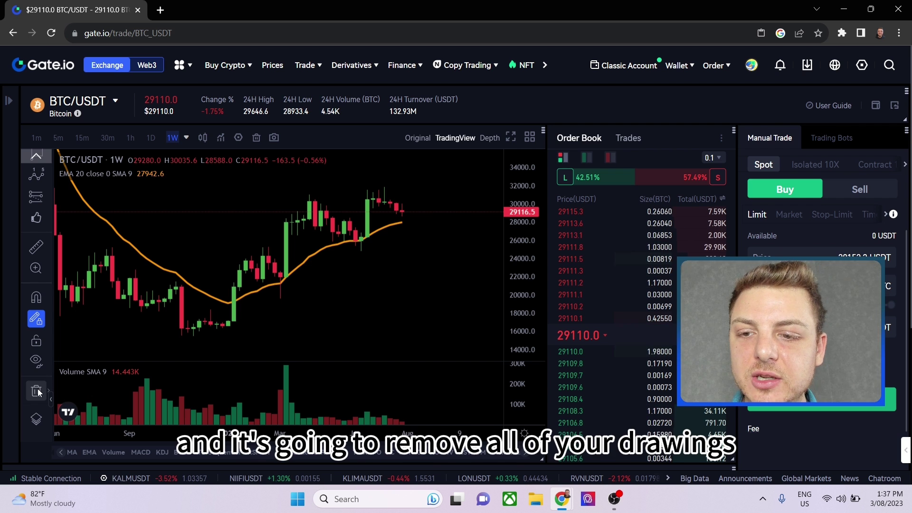
drag(370, 314, 390, 303)
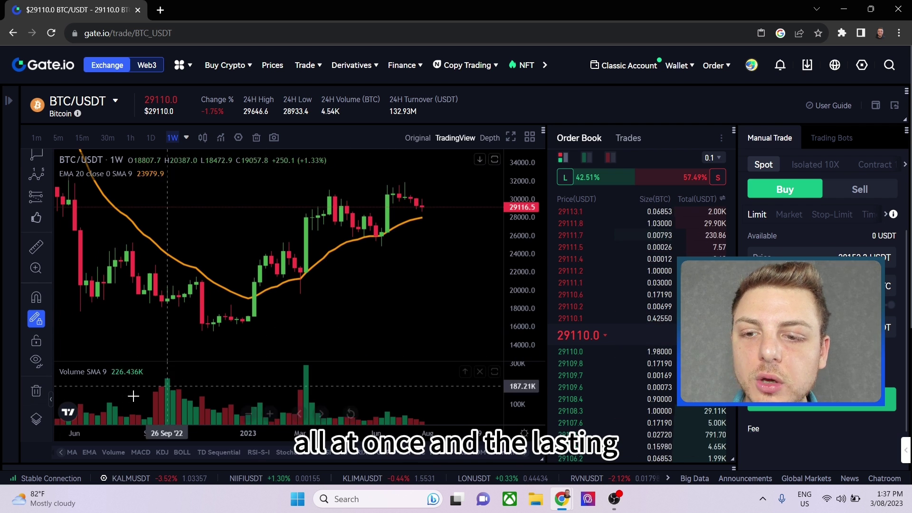
In the Object tree, hide and restore the BTC_USDT spot series, the Moving Average Exponential and the Volume in turn, and close the tree.
click(38, 421)
drag(237, 220, 86, 192)
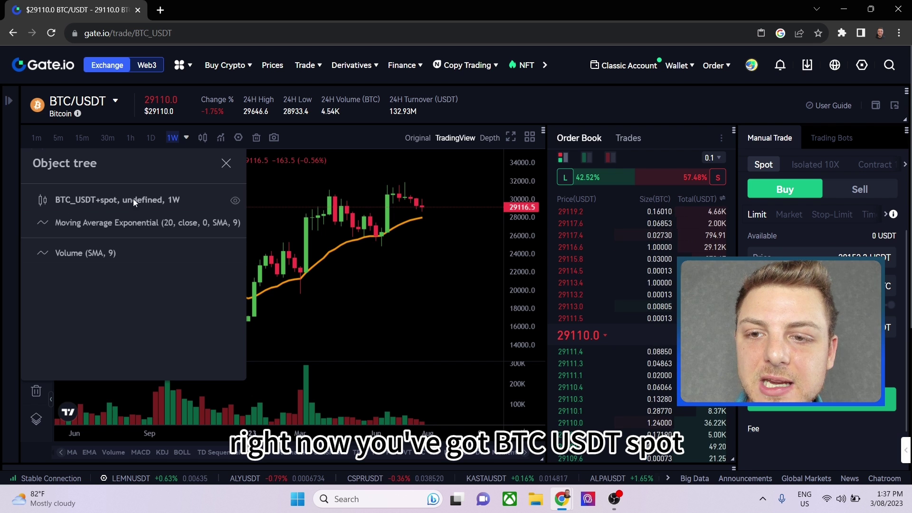
click(235, 202)
click(234, 202)
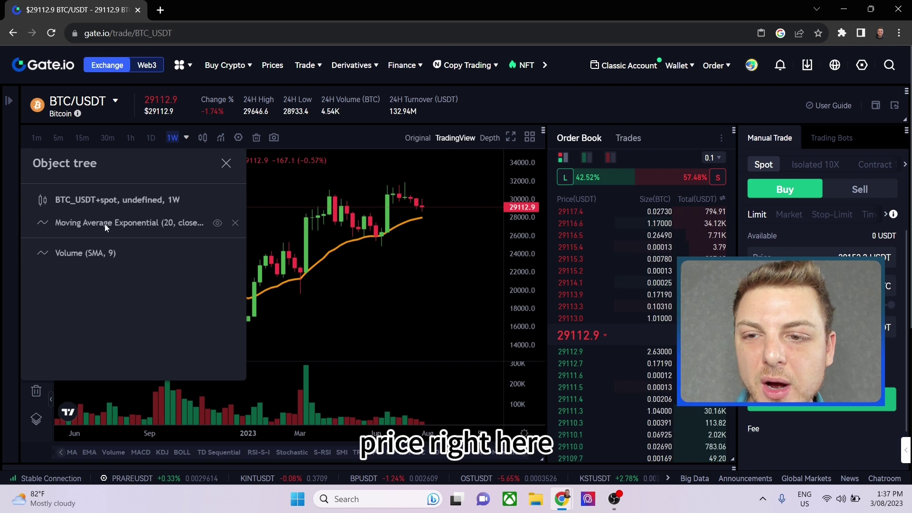
click(217, 223)
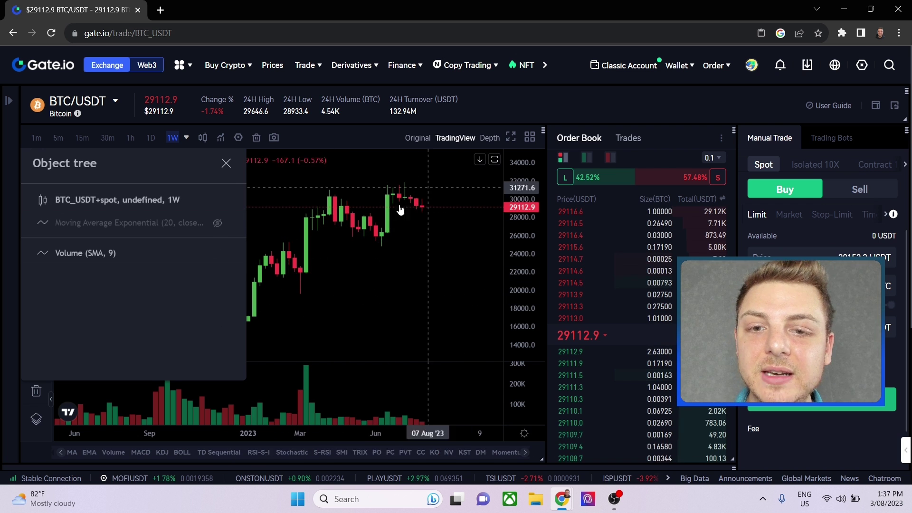
click(213, 226)
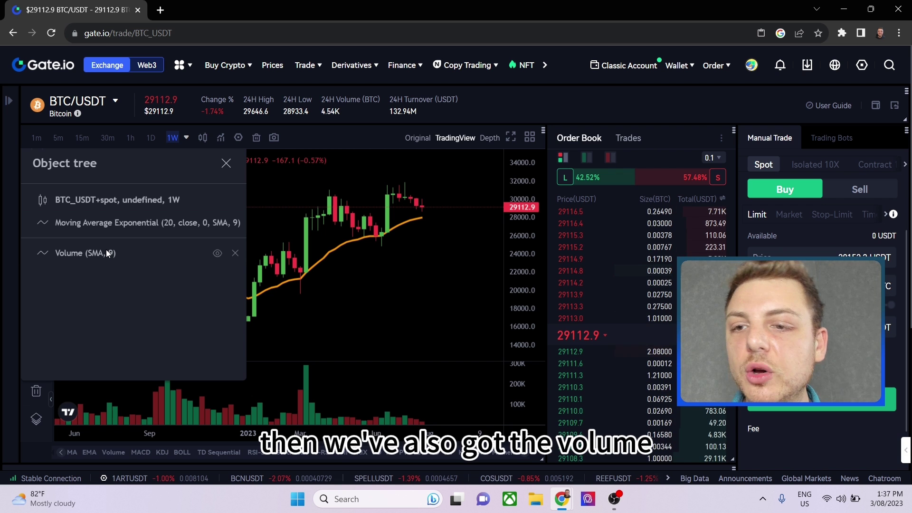
click(217, 254)
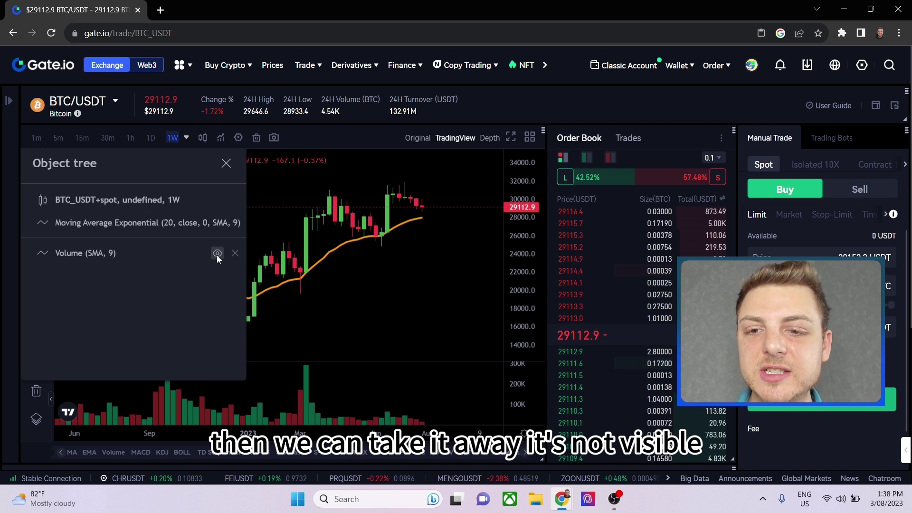
click(217, 254)
click(227, 163)
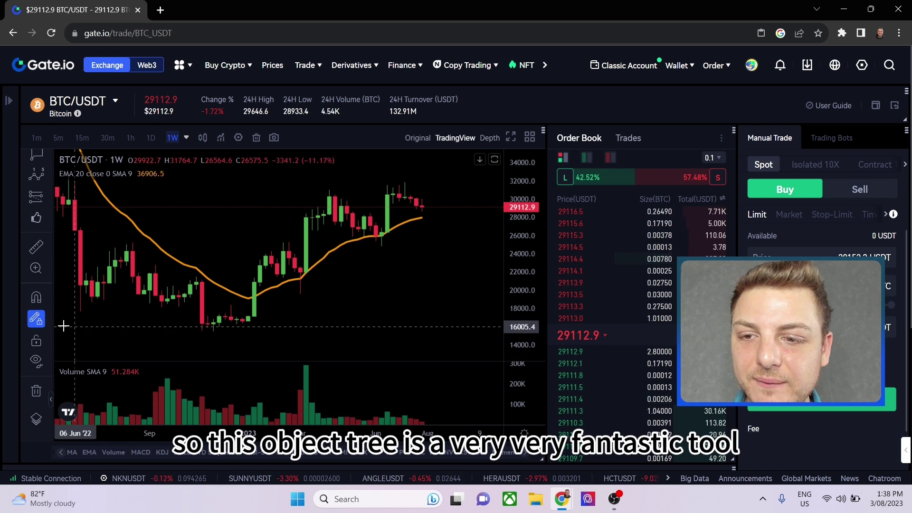
scroll(35, 327, up, 3)
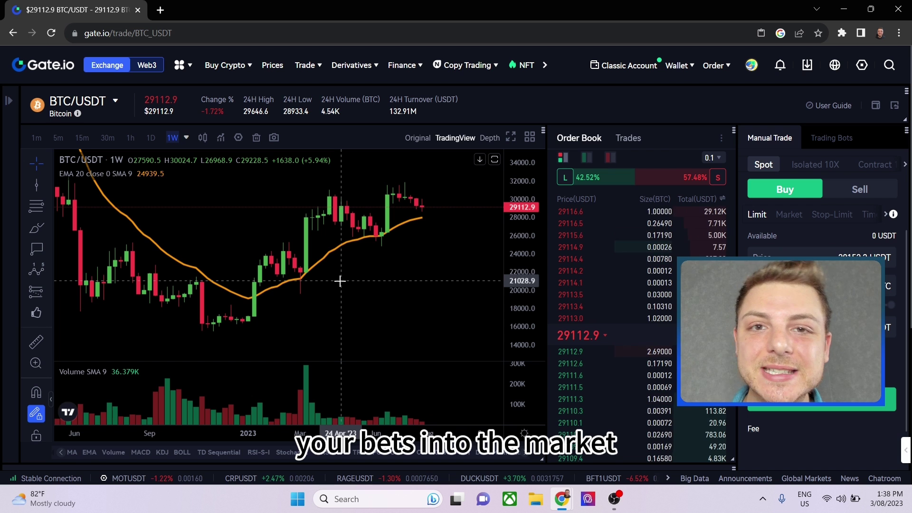
drag(340, 280, 400, 290)
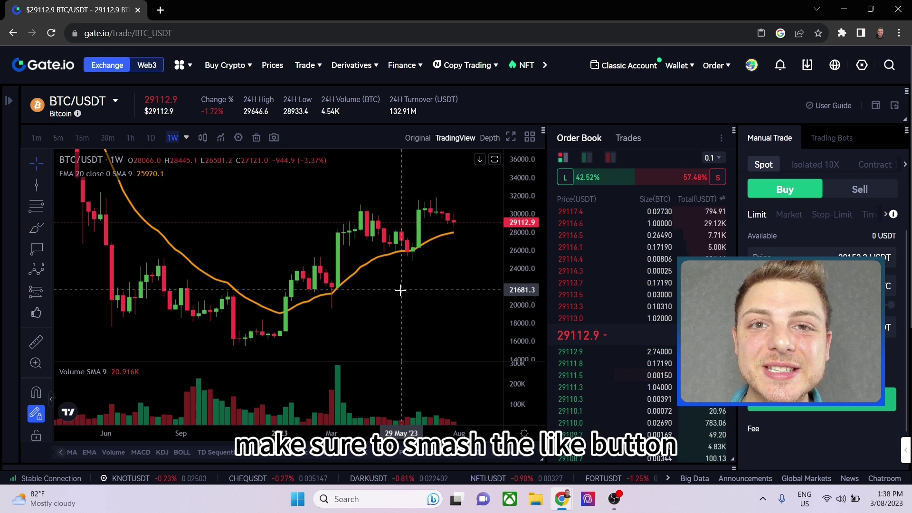